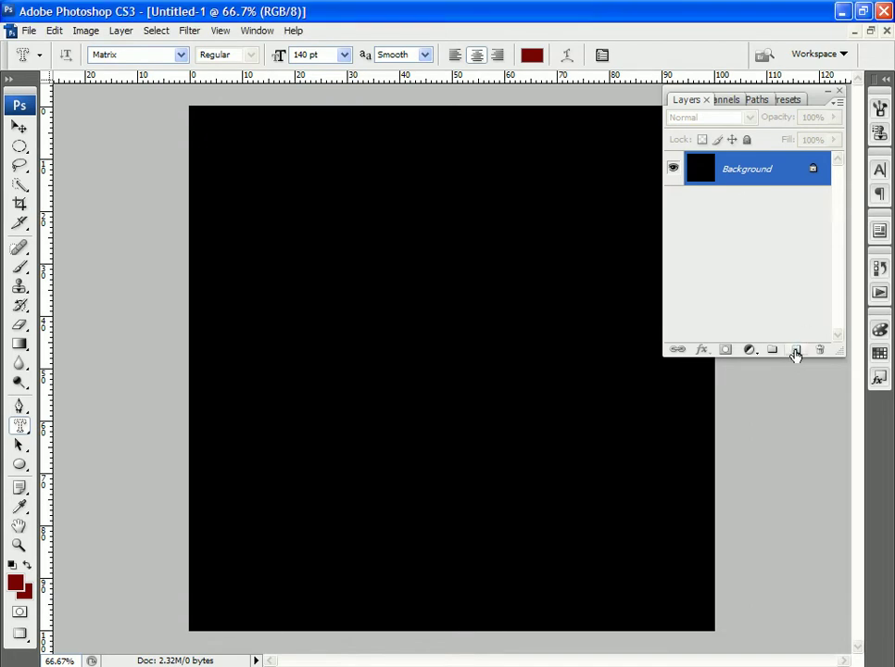
# Add a new layer and set the foreground colour to grey #807f7f
pyautogui.click(795, 351)
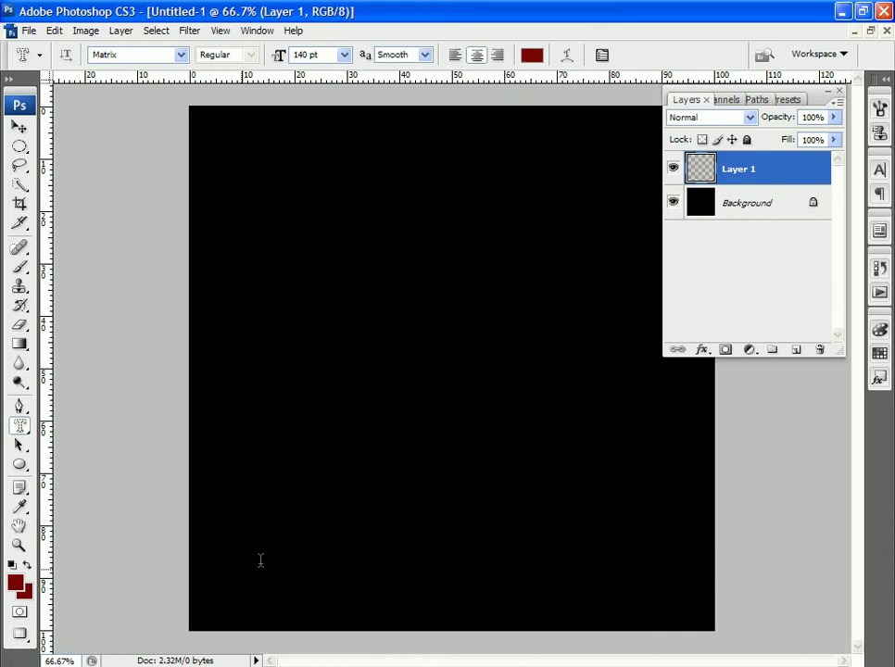
pyautogui.click(15, 582)
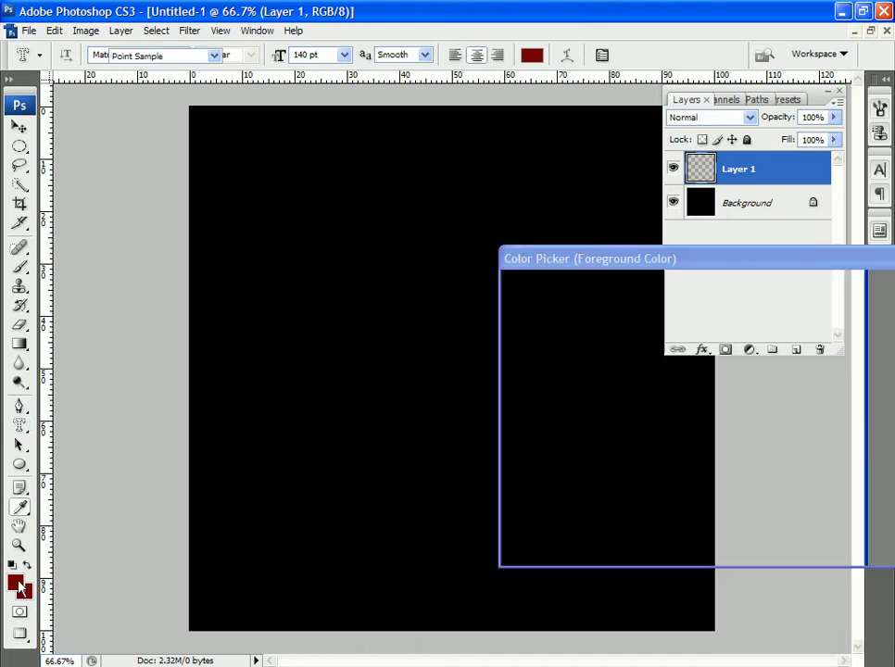
pyautogui.click(513, 409)
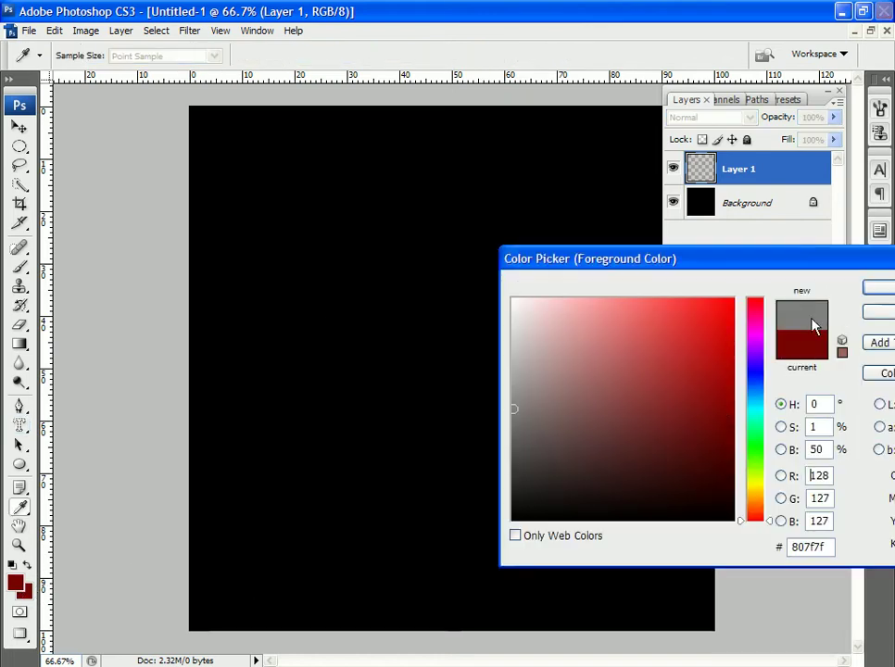
pyautogui.click(876, 289)
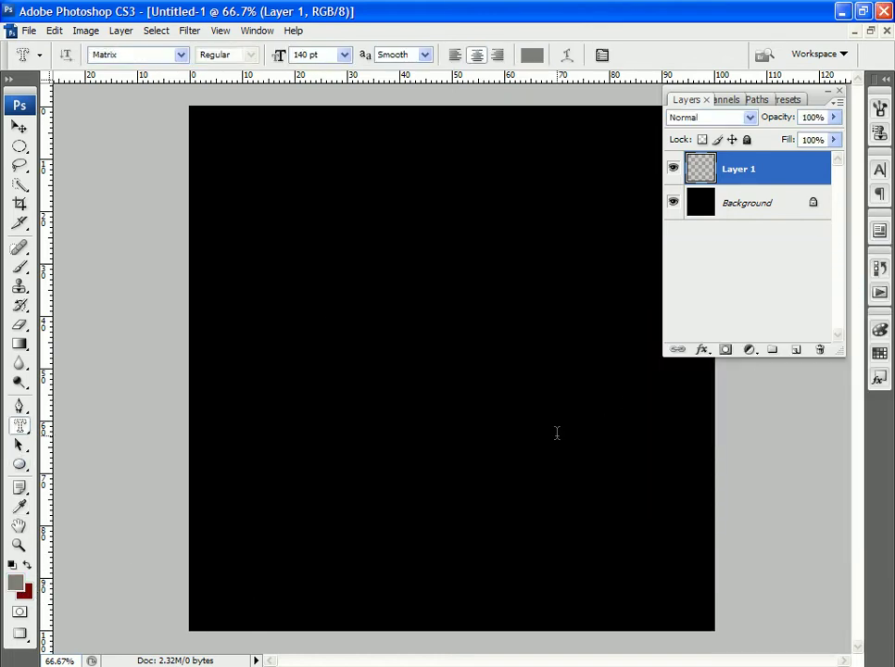
# Make a letter U selection with the Horizontal Type Mask tool and fill it with grey
pyautogui.click(445, 467)
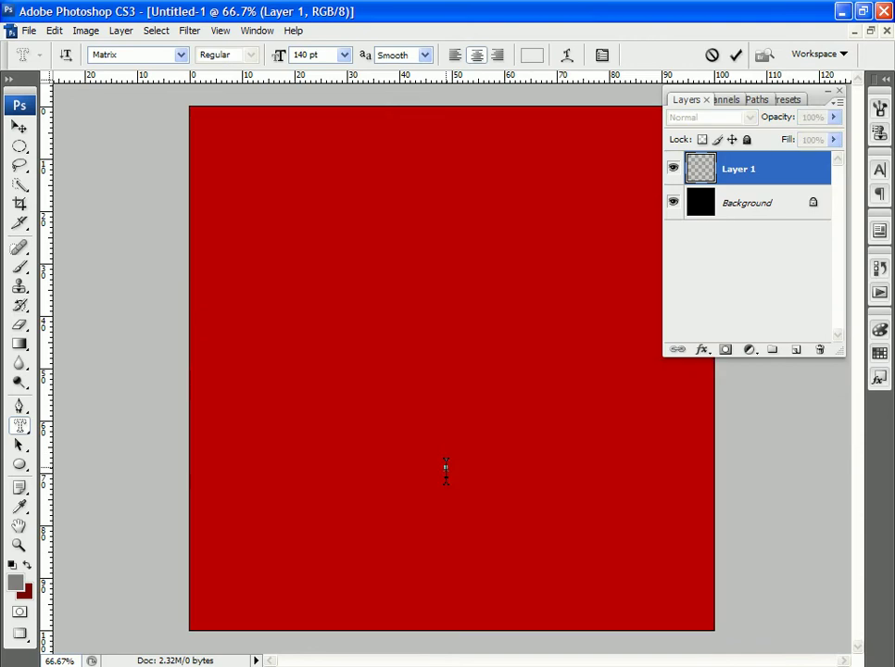
pyautogui.write('U')
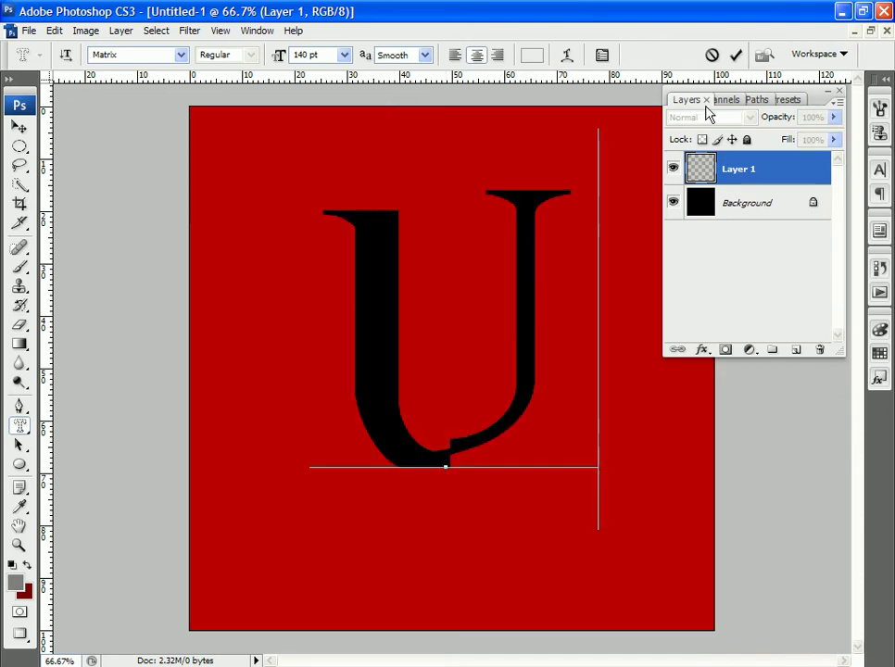
pyautogui.click(736, 55)
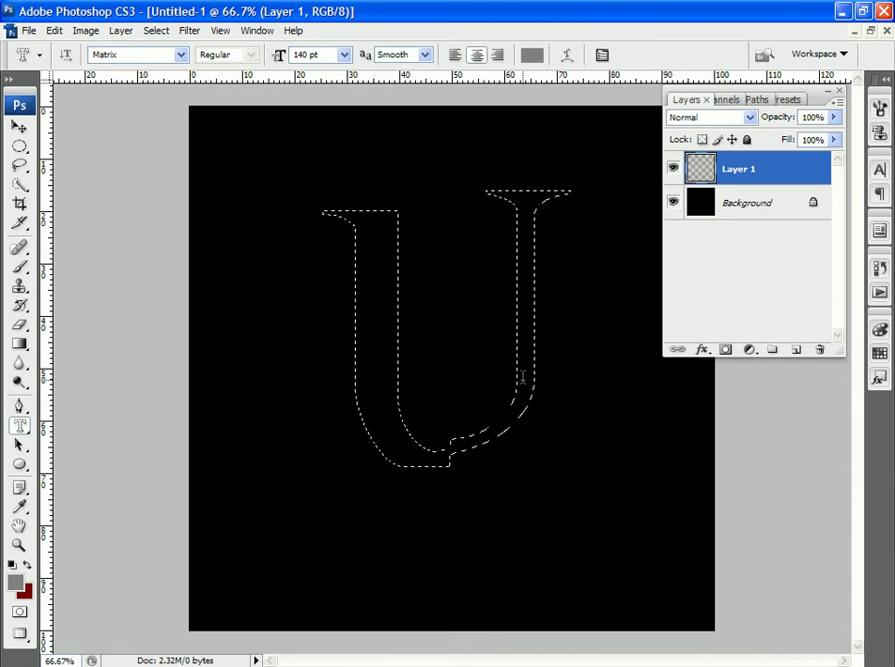
pyautogui.click(56, 30)
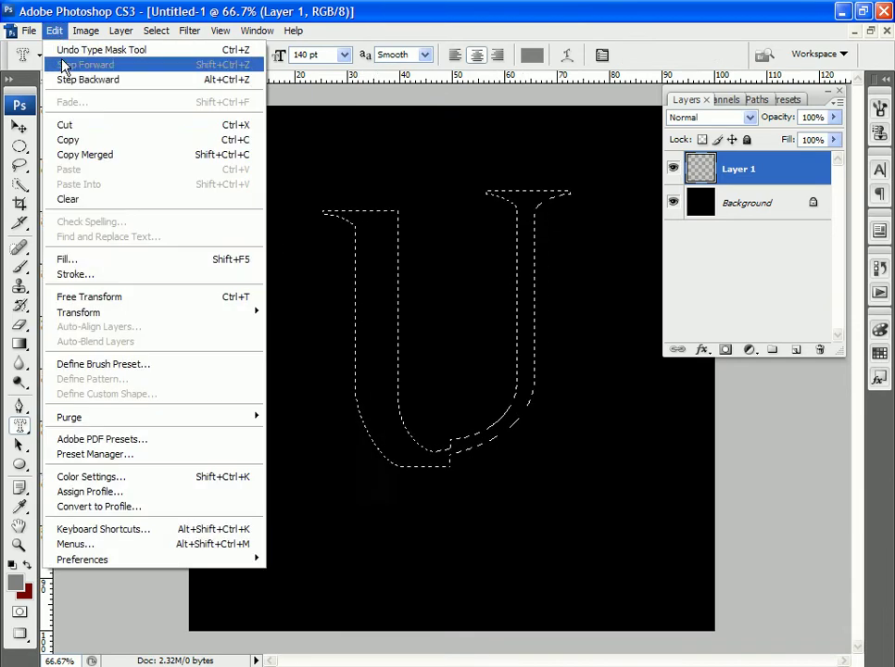
pyautogui.click(120, 259)
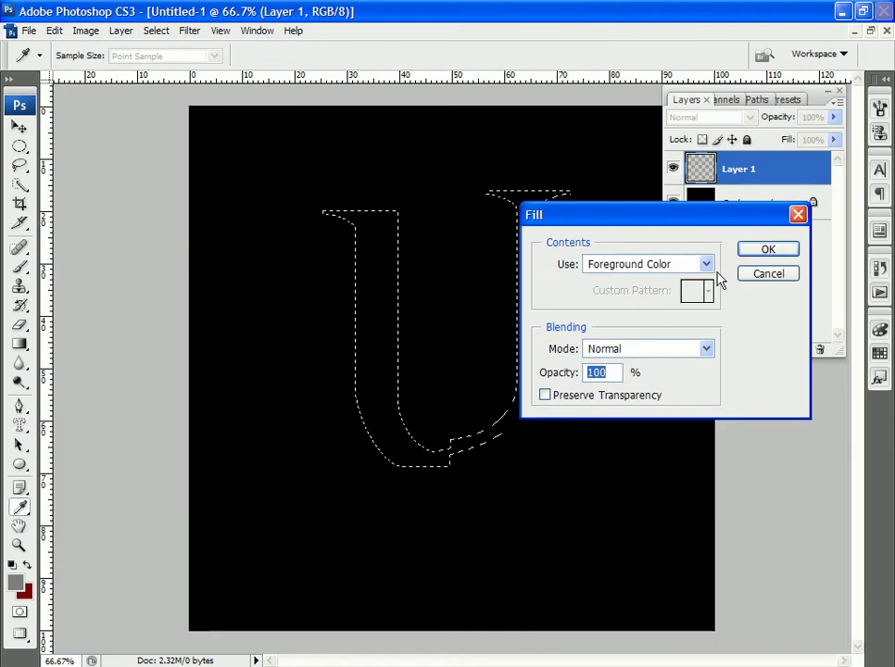
pyautogui.click(769, 249)
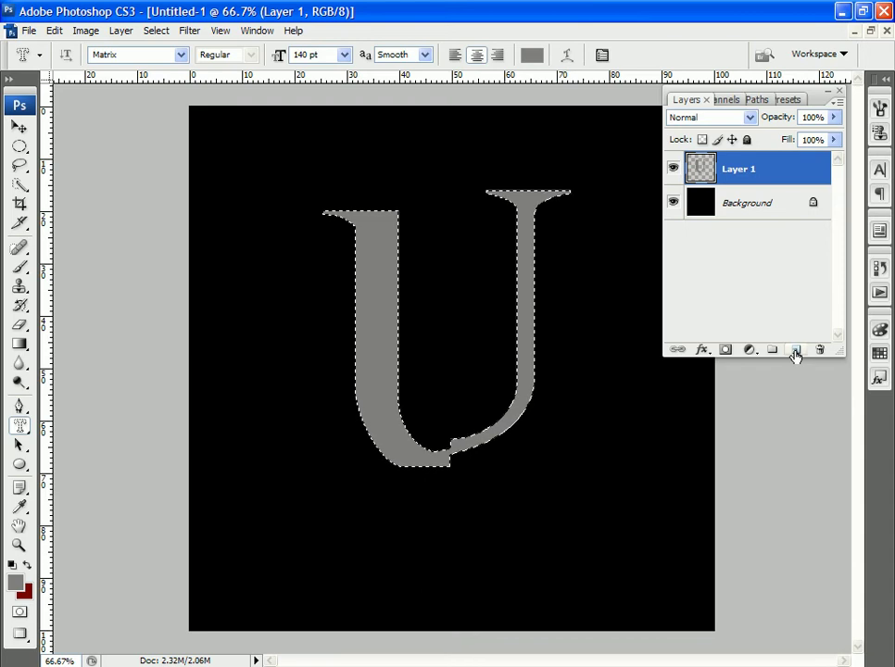
# Duplicate Layer 1 and fill the copied U with dark red #6f0202
pyautogui.moveTo(789, 170); pyautogui.dragTo(793, 354)
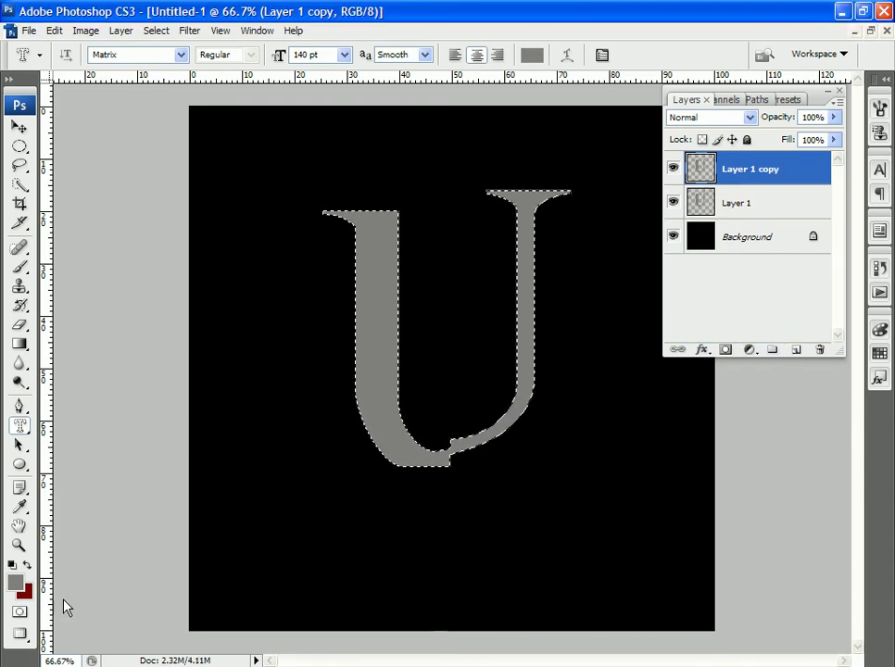
pyautogui.click(17, 582)
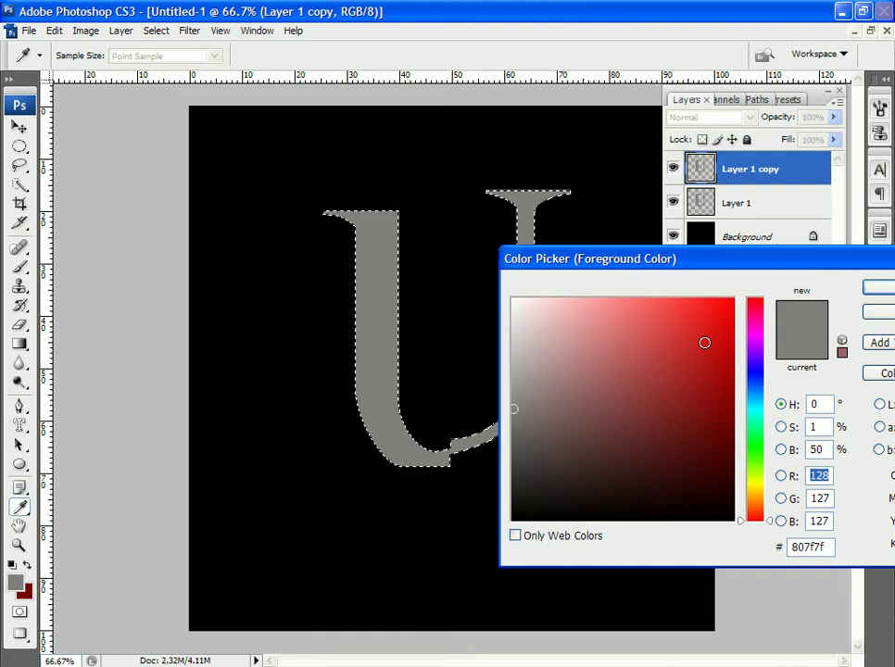
pyautogui.click(733, 423)
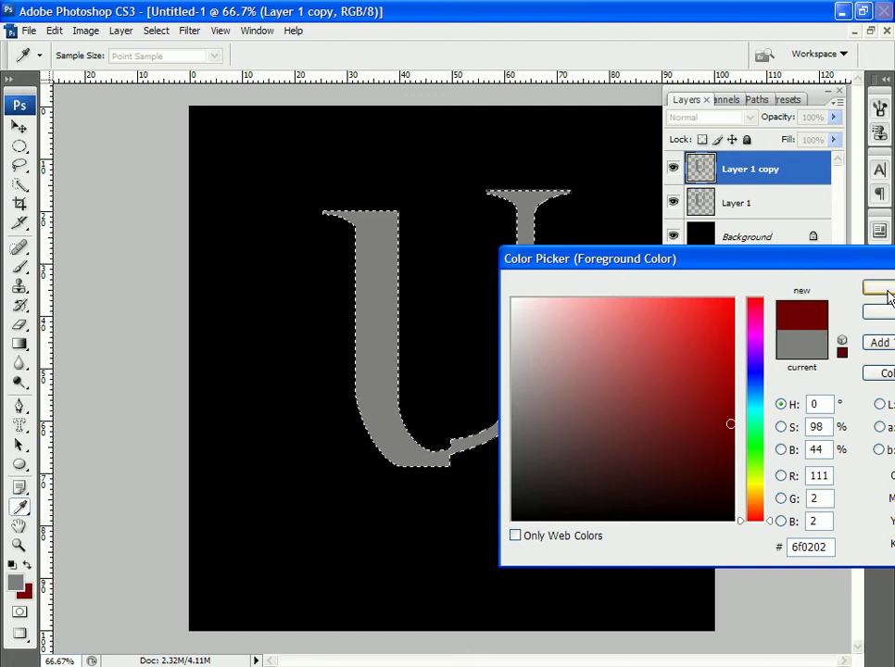
pyautogui.moveTo(831, 265); pyautogui.dragTo(766, 252)
pyautogui.click(823, 275)
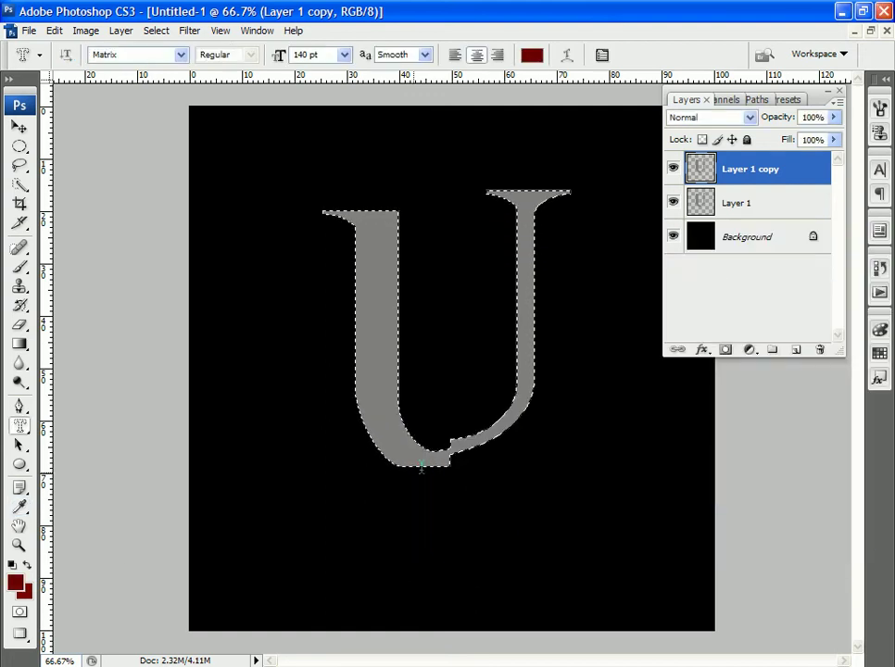
pyautogui.click(42, 31)
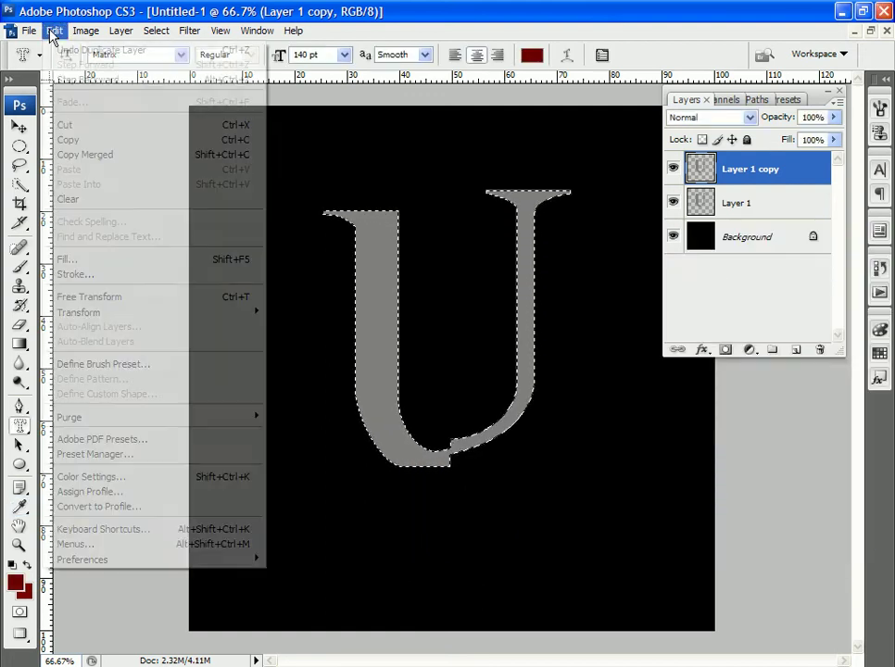
pyautogui.click(86, 260)
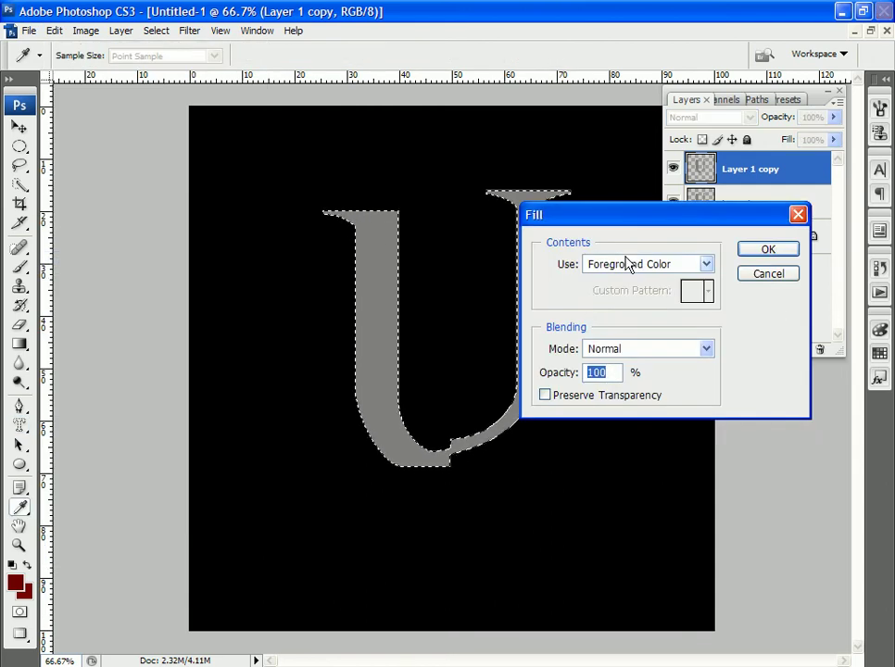
pyautogui.click(768, 252)
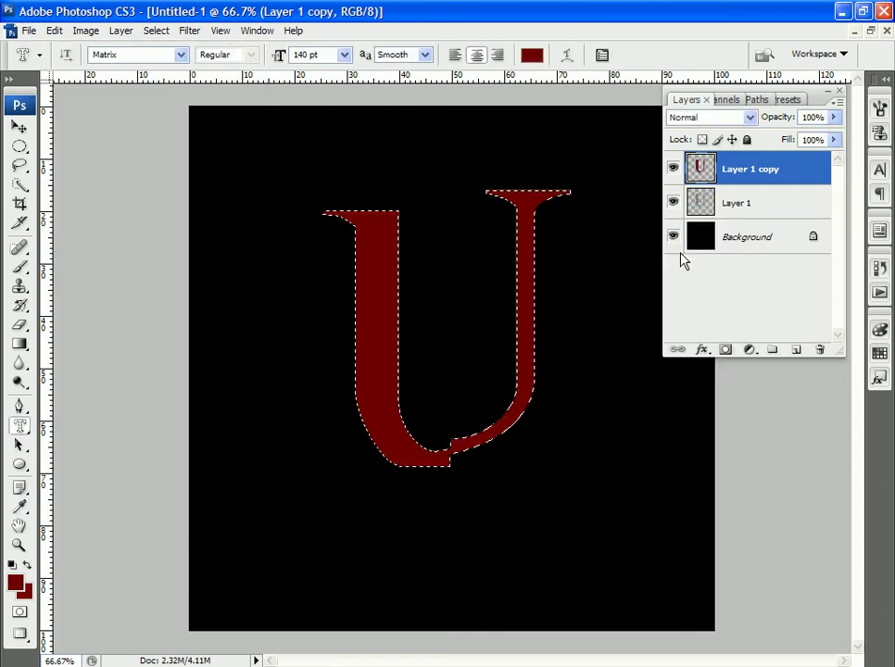
# Set the background colour to bright red #f12b2b
pyautogui.click(25, 591)
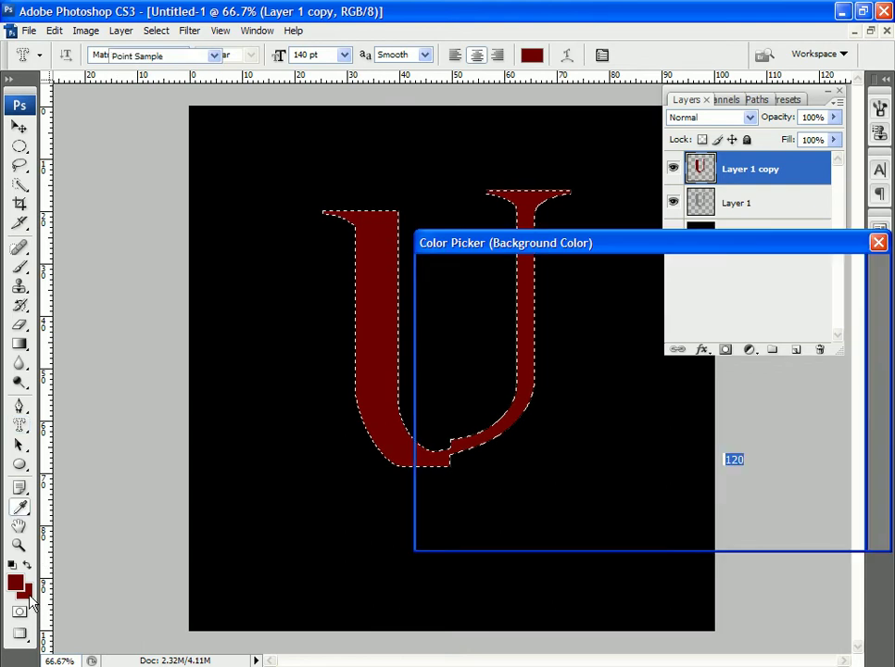
pyautogui.click(611, 293)
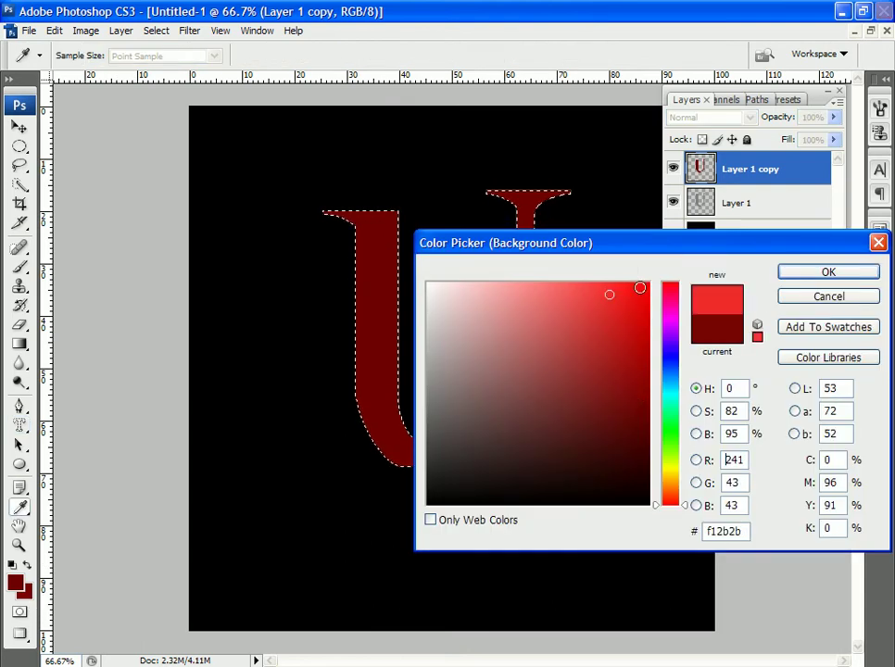
pyautogui.click(819, 272)
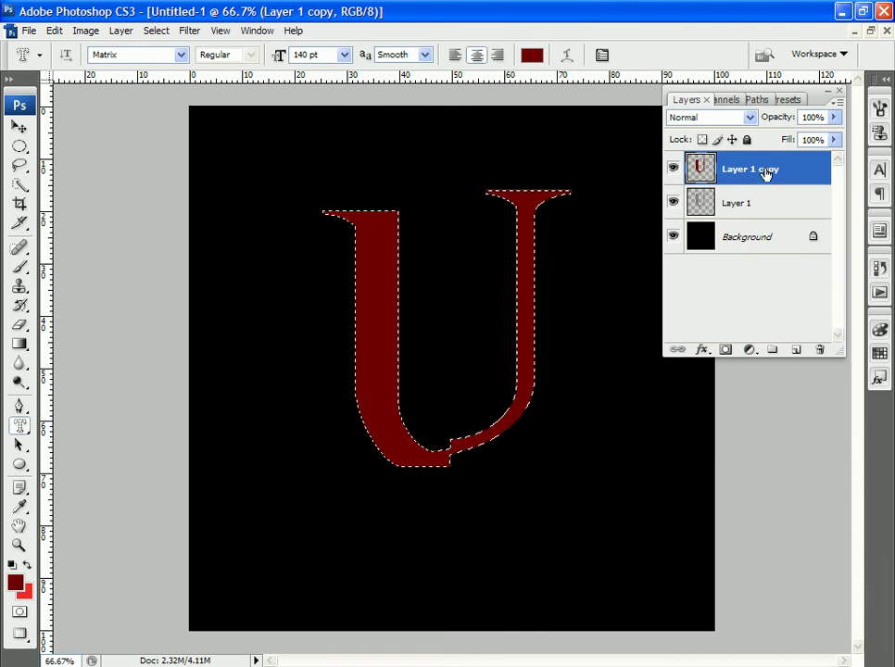
# At 100% zoom, apply Spatter to the red U with Spray Radius 21 and Smoothness 4
pyautogui.hotkey('ctrl', '+')
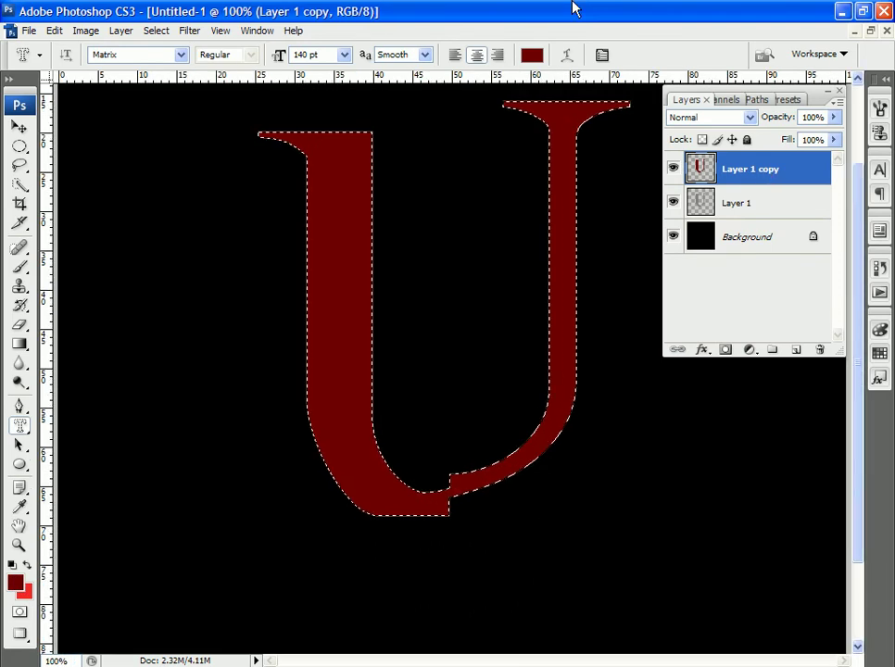
pyautogui.click(189, 31)
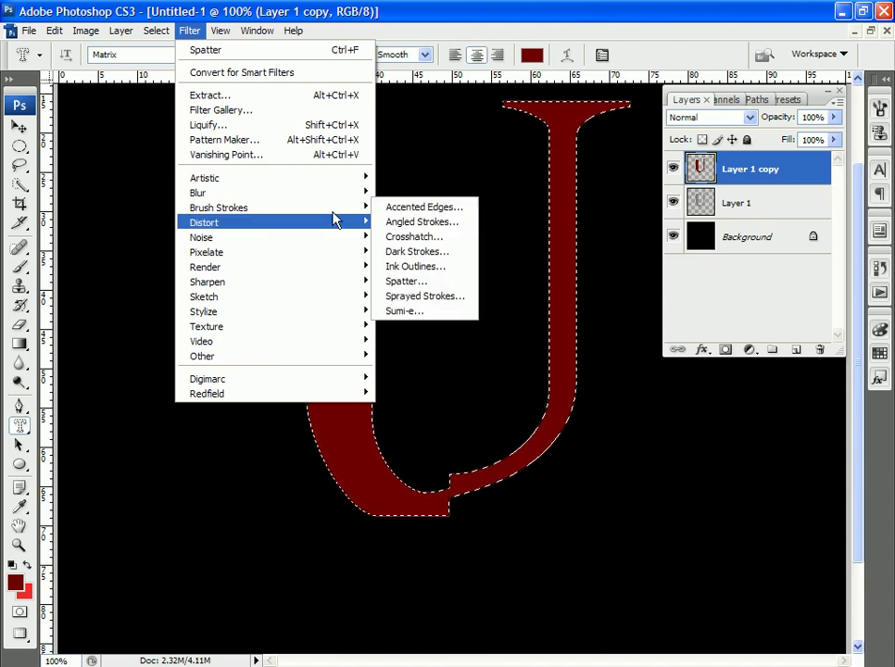
pyautogui.click(400, 281)
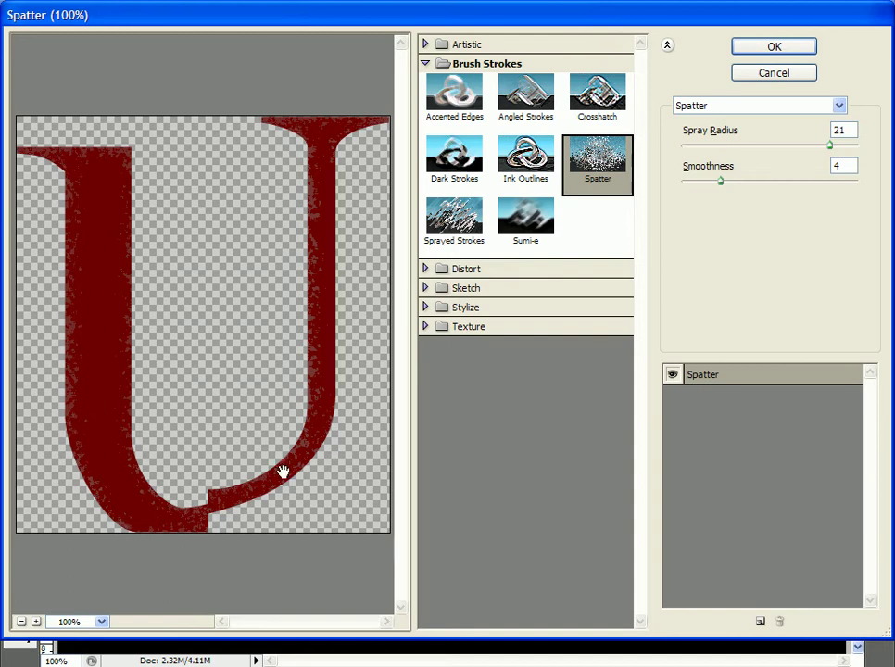
pyautogui.click(790, 48)
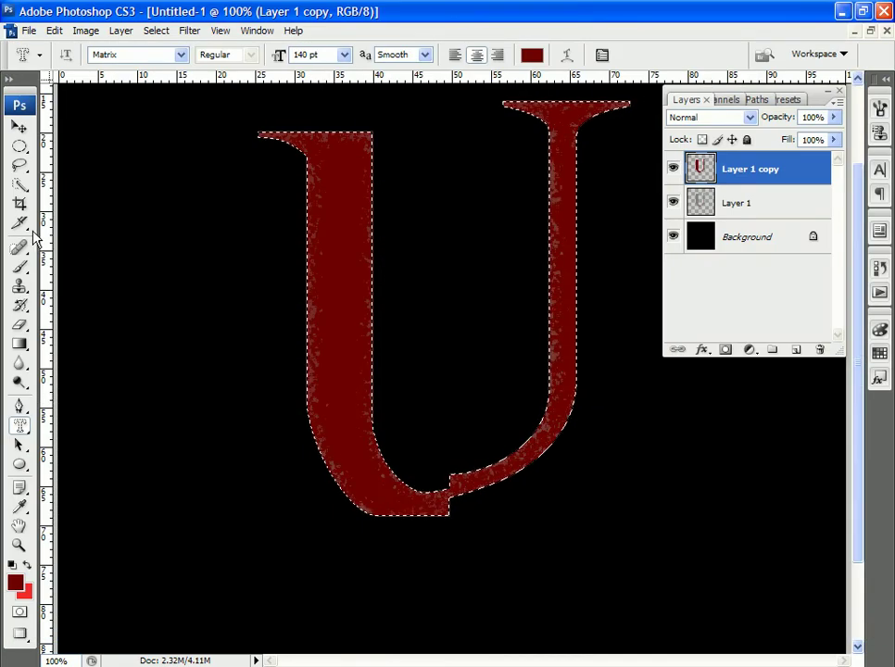
# Select the red with Color Range at Fuzziness 40, delete it, then deselect
pyautogui.click(160, 31)
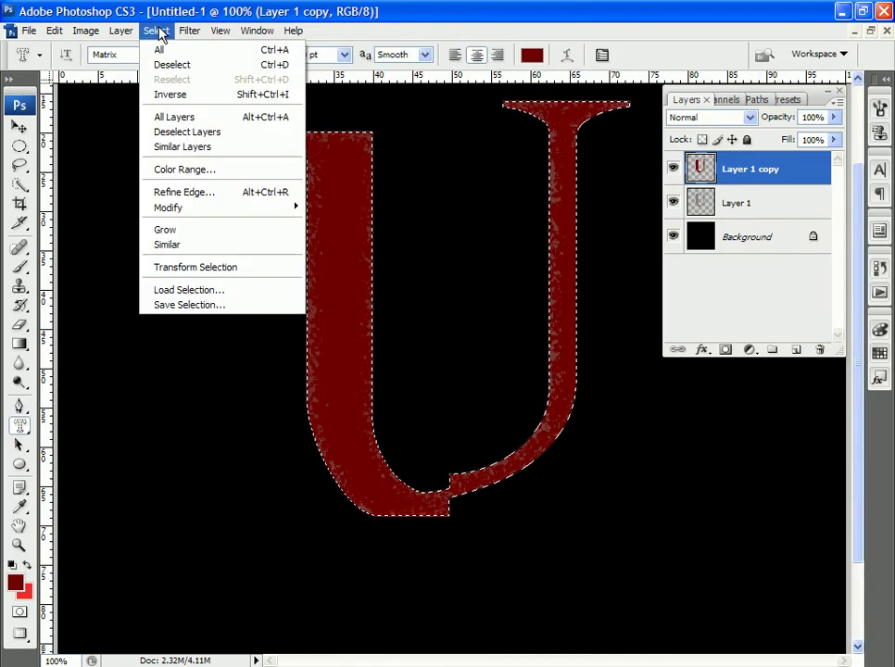
pyautogui.click(196, 170)
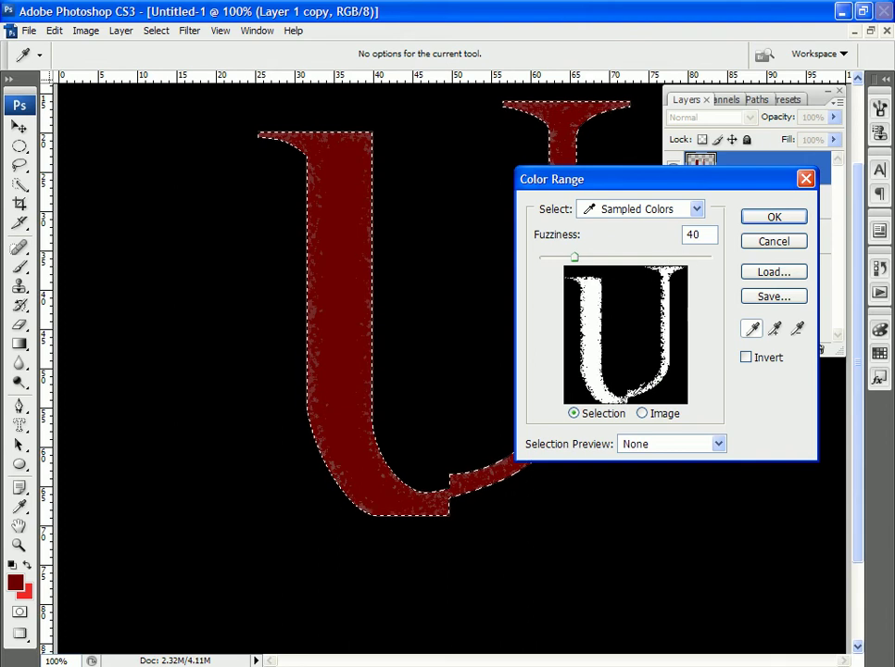
pyautogui.click(775, 219)
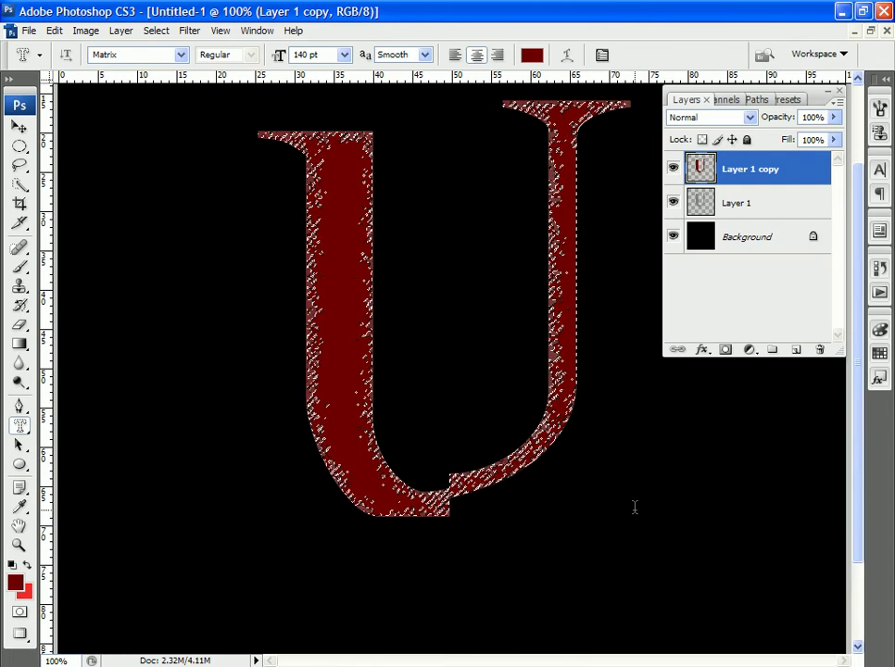
pyautogui.press('Delete')
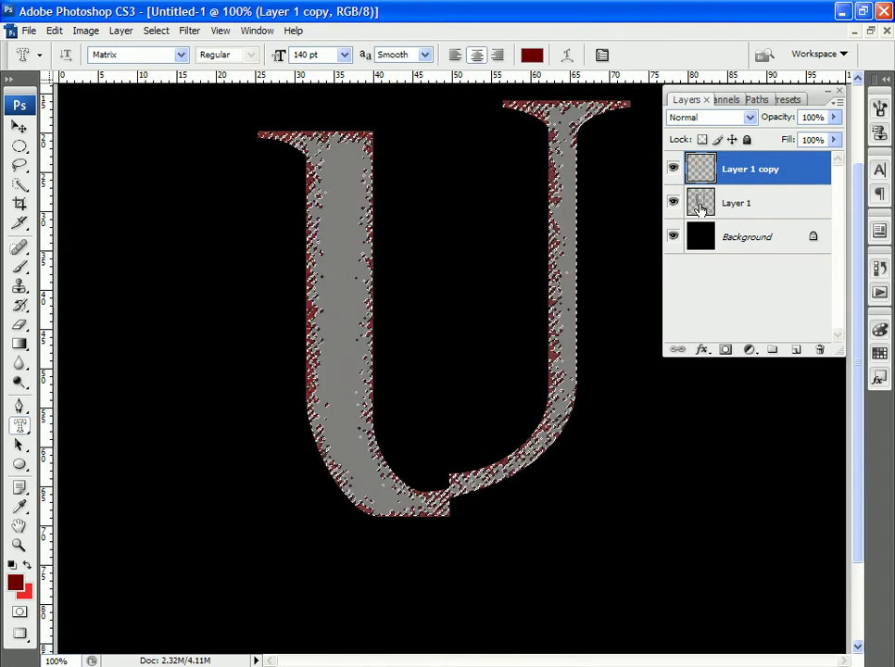
pyautogui.click(157, 32)
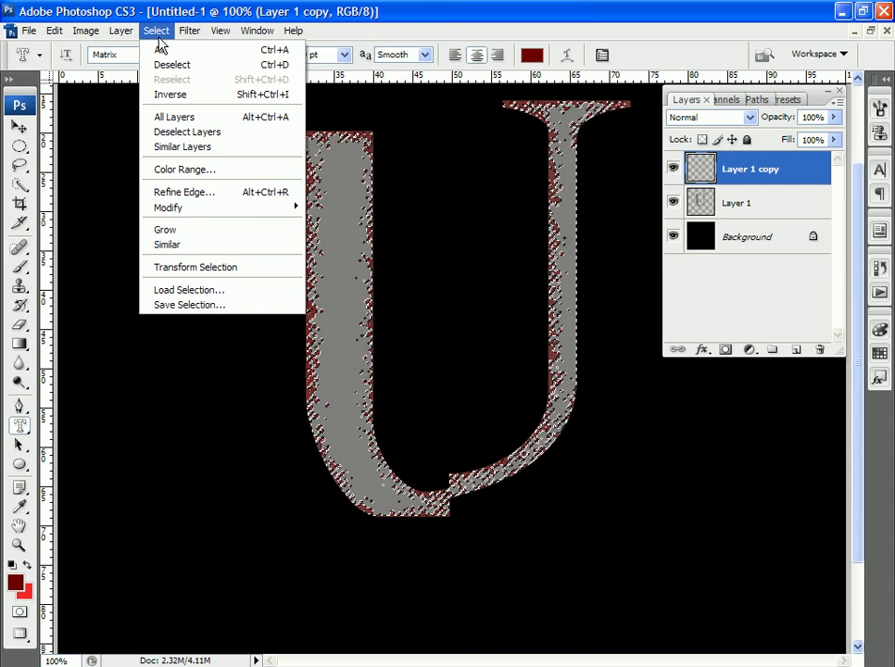
pyautogui.click(165, 65)
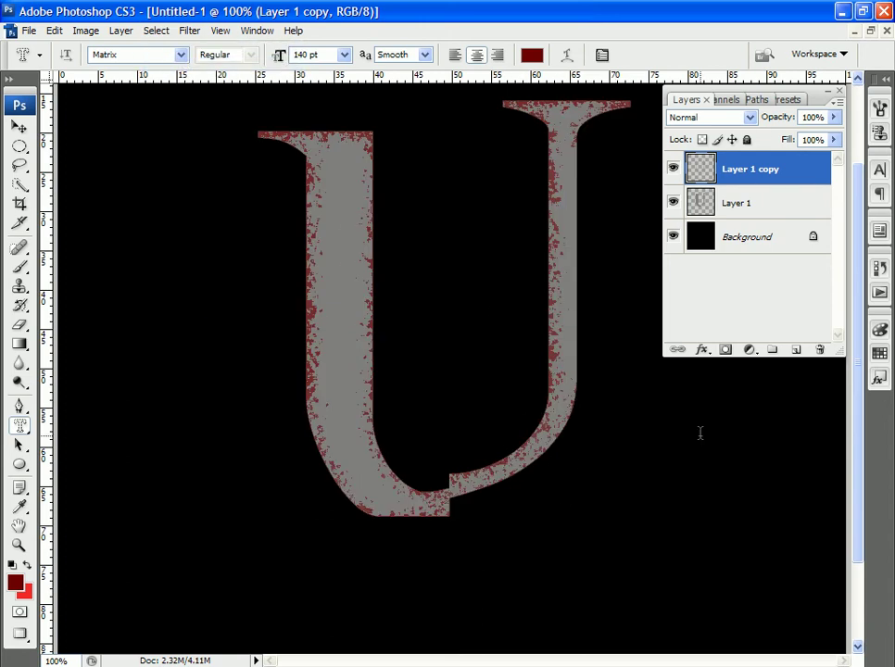
# On Layer 1, add a Bevel and Emboss style using the Chisel Hard technique
pyautogui.click(731, 209)
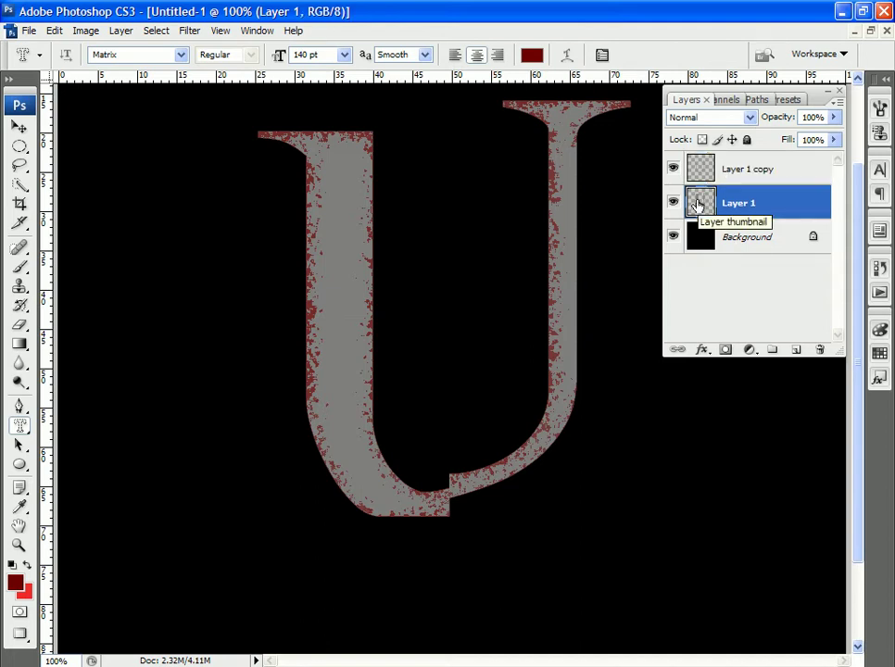
pyautogui.click(703, 350)
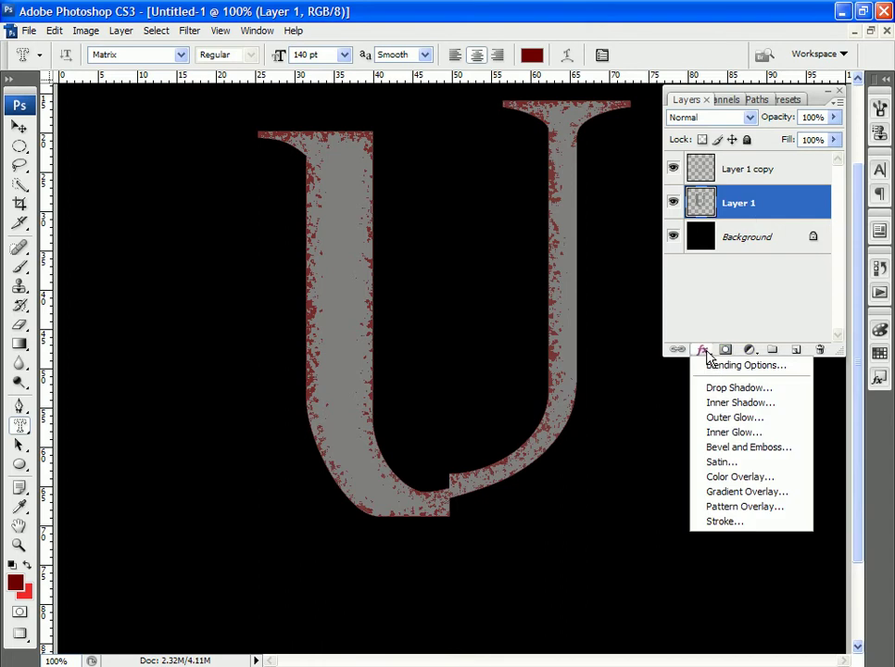
pyautogui.click(720, 454)
pyautogui.moveTo(456, 226); pyautogui.dragTo(664, 223)
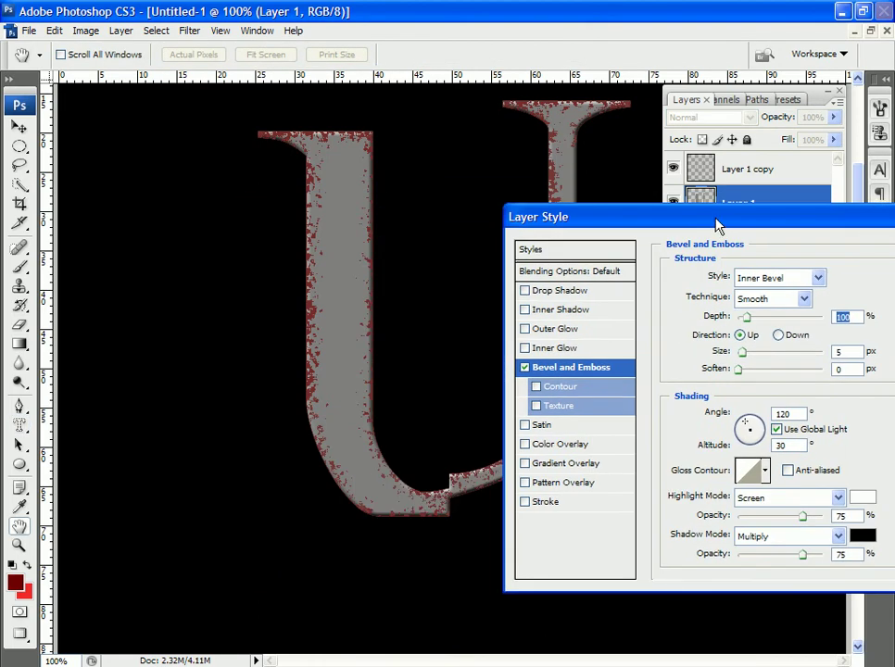
pyautogui.click(804, 300)
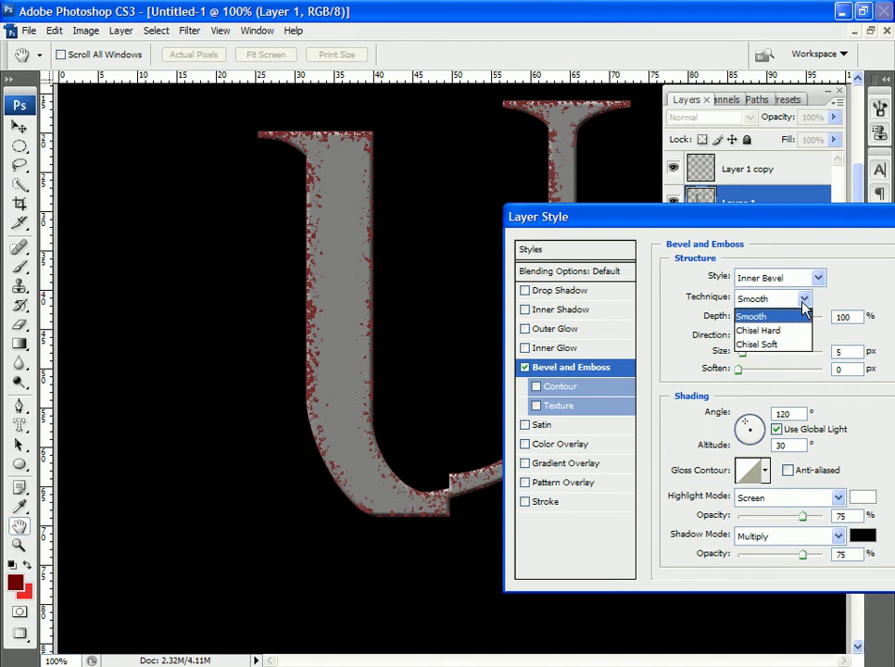
pyautogui.click(781, 333)
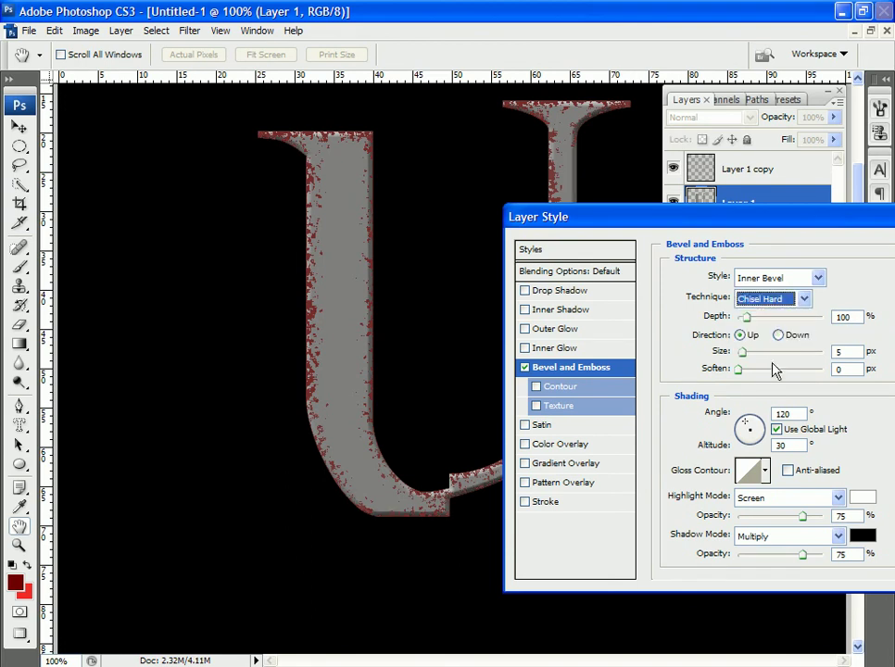
# Turn off Use Global Light, set Altitude 25 and Size 6, and anti-alias the gloss contour
pyautogui.click(777, 429)
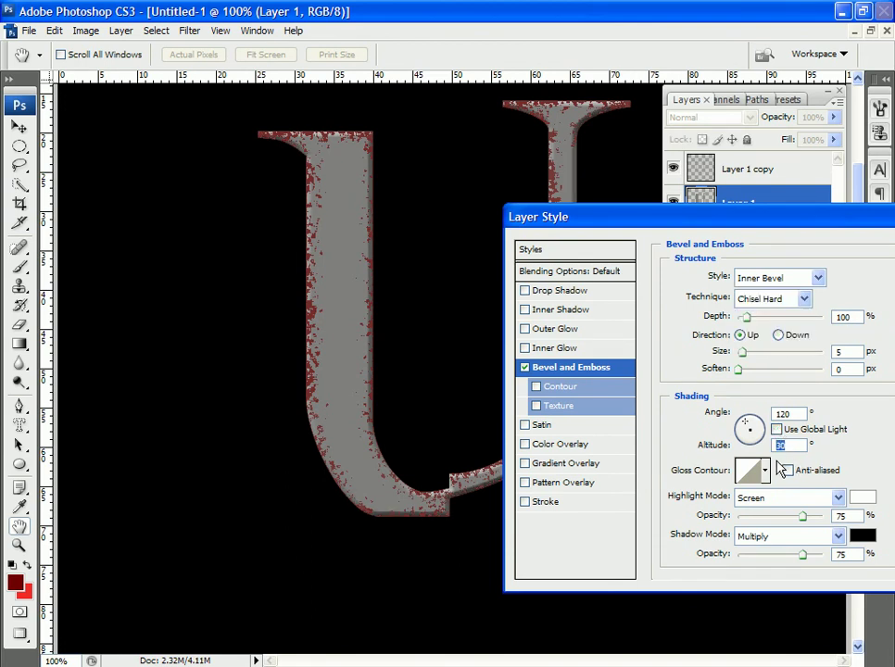
pyautogui.write('2')
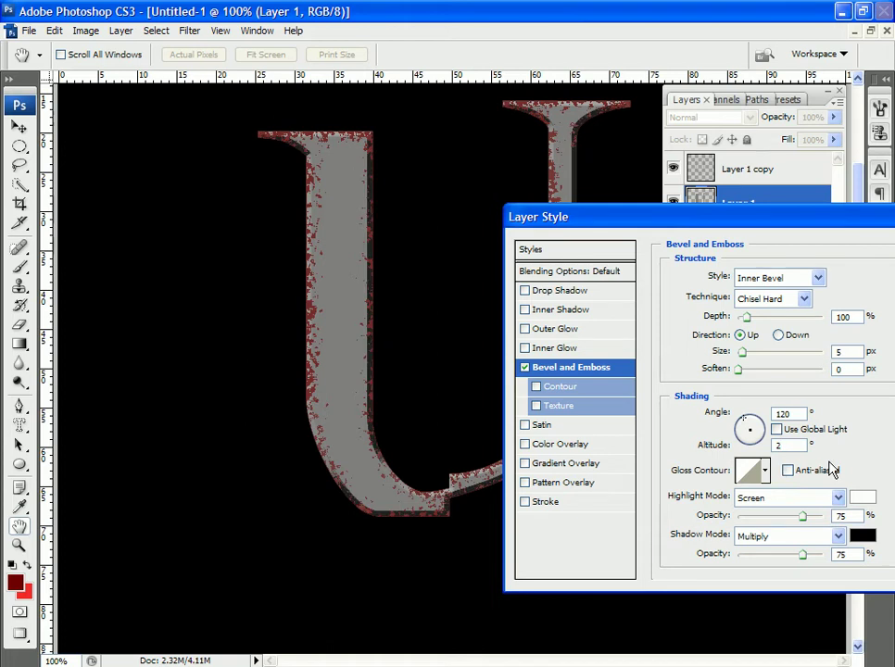
pyautogui.write('5')
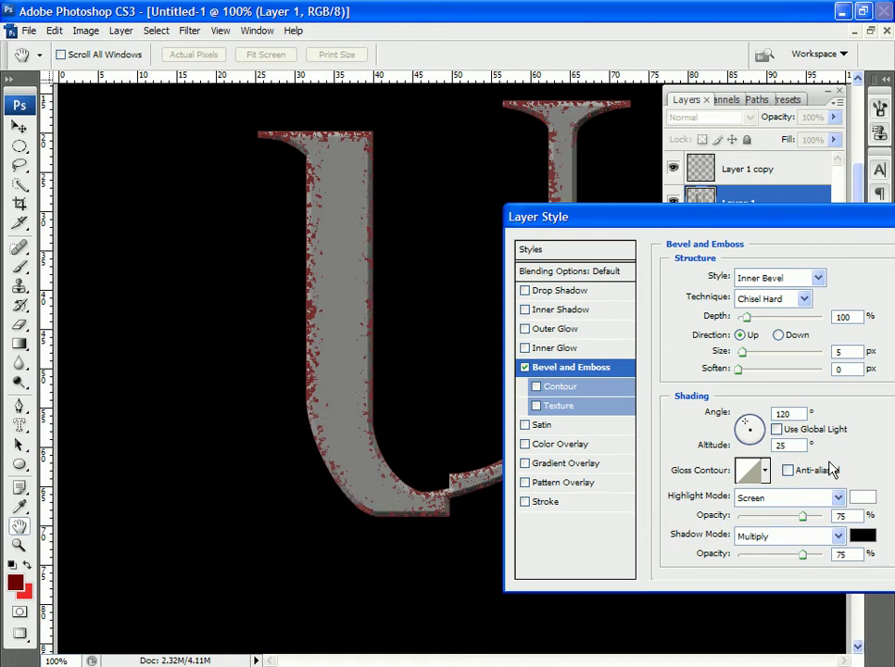
pyautogui.click(745, 354)
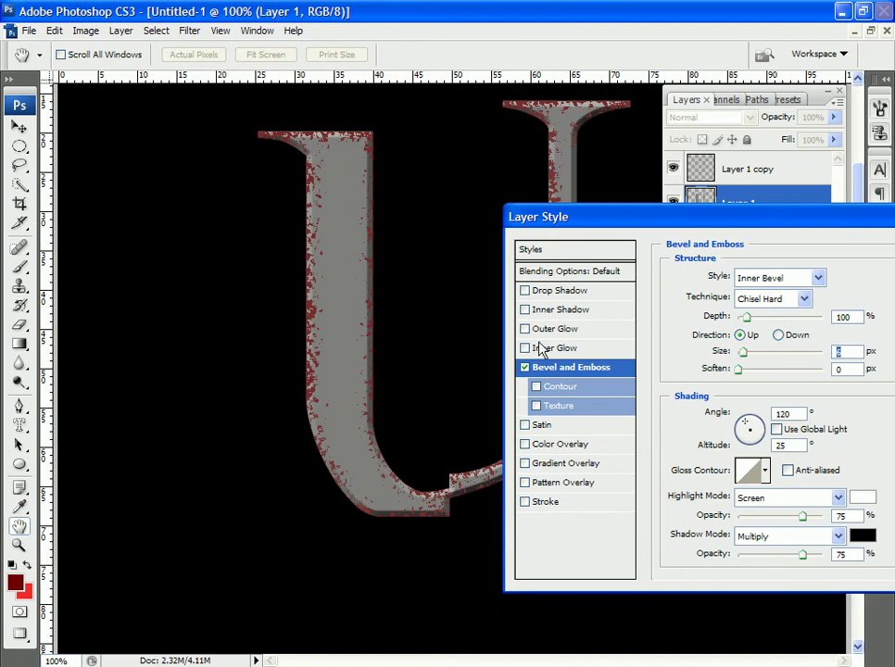
pyautogui.click(788, 470)
pyautogui.click(752, 476)
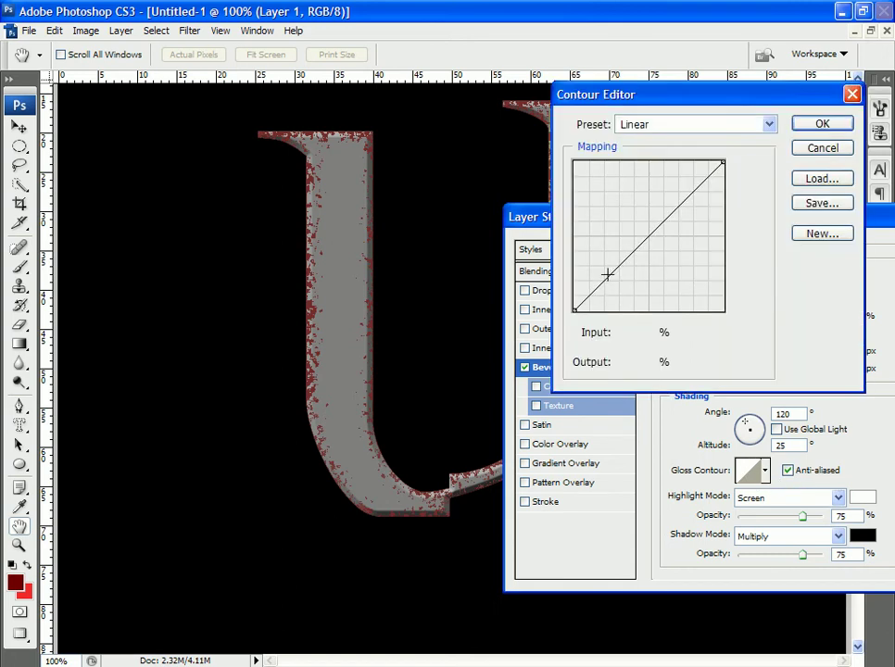
# Drag the gloss contour into alternating peaks and valleys, then accept the custom curve
pyautogui.moveTo(607, 274)
pyautogui.mouseDown()
pyautogui.moveTo(605, 234)
pyautogui.moveTo(622, 247)
pyautogui.moveTo(621, 273)
pyautogui.moveTo(640, 275)
pyautogui.moveTo(633, 238)
pyautogui.mouseUp()
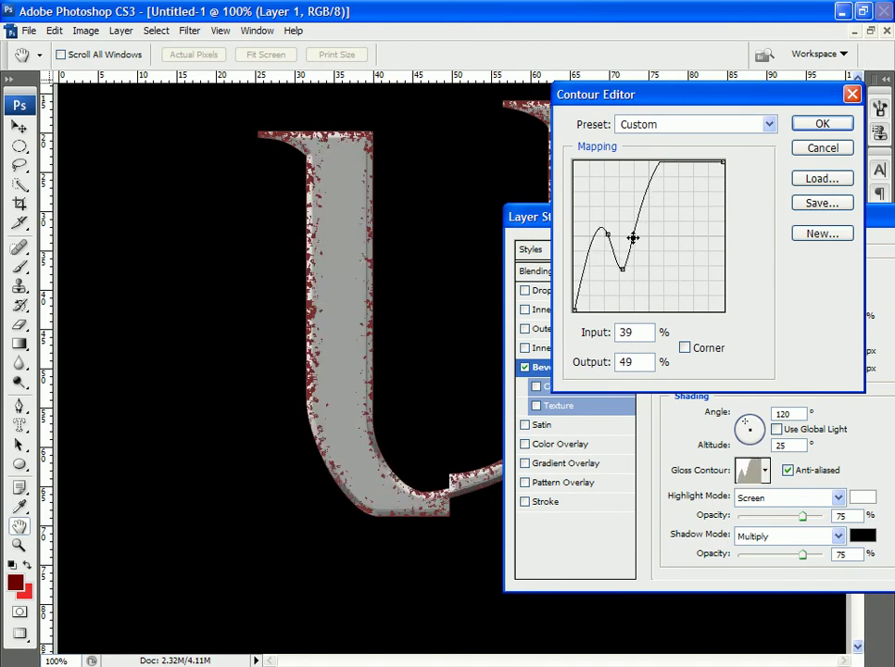
pyautogui.moveTo(646, 194)
pyautogui.mouseDown()
pyautogui.moveTo(658, 273)
pyautogui.moveTo(673, 225)
pyautogui.moveTo(693, 202)
pyautogui.moveTo(697, 277)
pyautogui.mouseUp()
pyautogui.moveTo(600, 228); pyautogui.dragTo(599, 201)
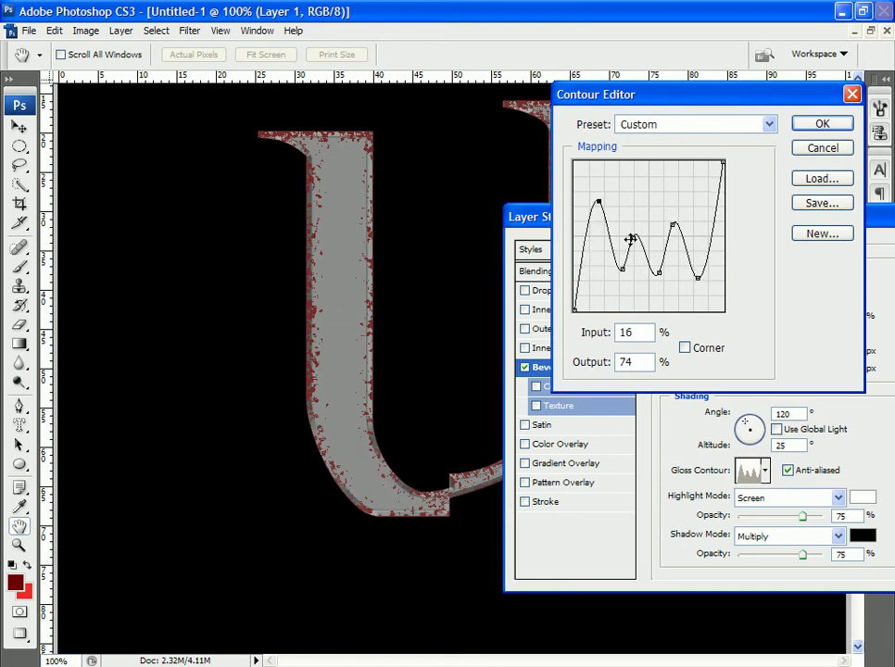
pyautogui.moveTo(630, 239); pyautogui.dragTo(631, 208)
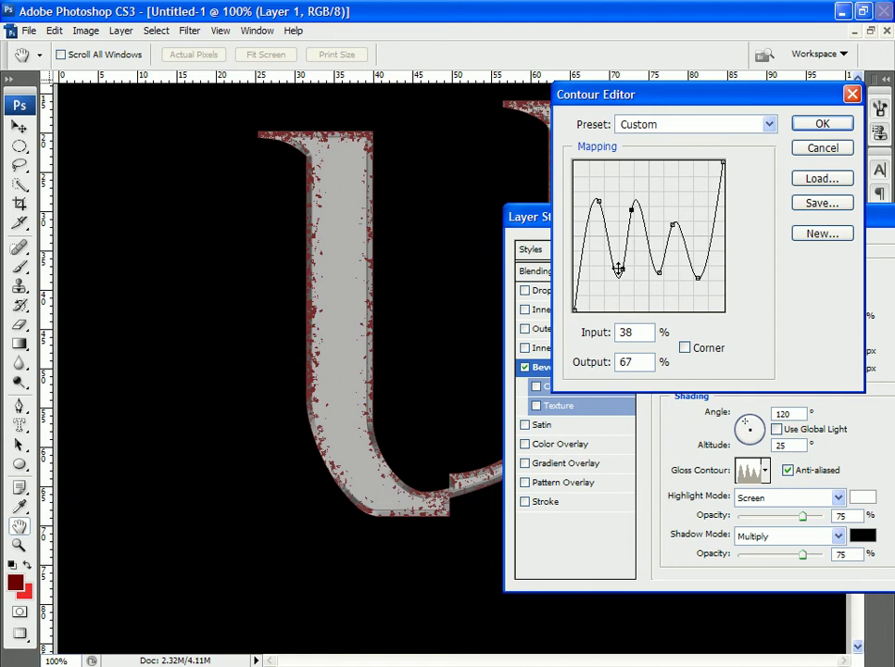
pyautogui.moveTo(618, 269); pyautogui.dragTo(655, 283)
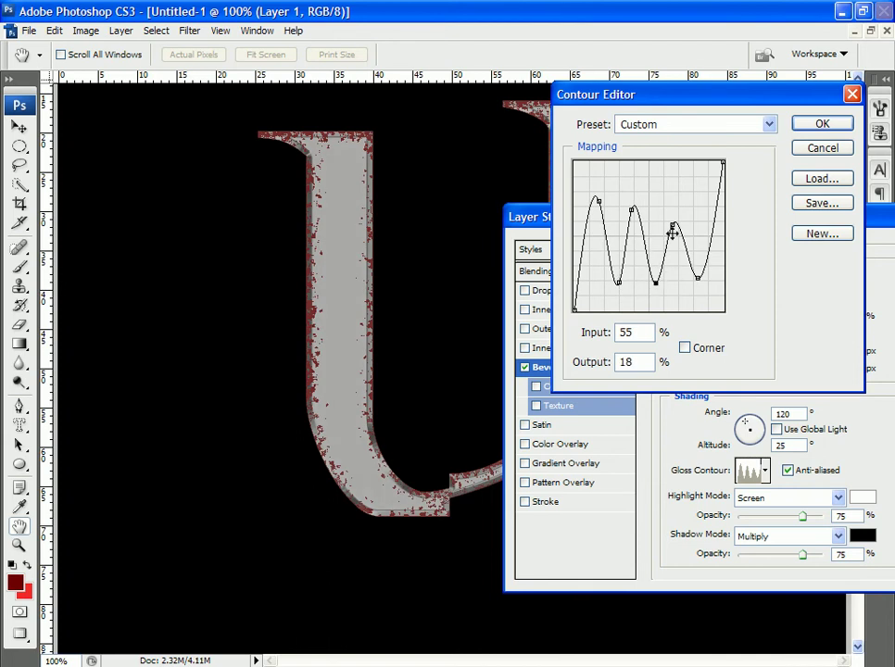
pyautogui.moveTo(673, 232); pyautogui.dragTo(673, 200)
pyautogui.moveTo(693, 281); pyautogui.dragTo(694, 286)
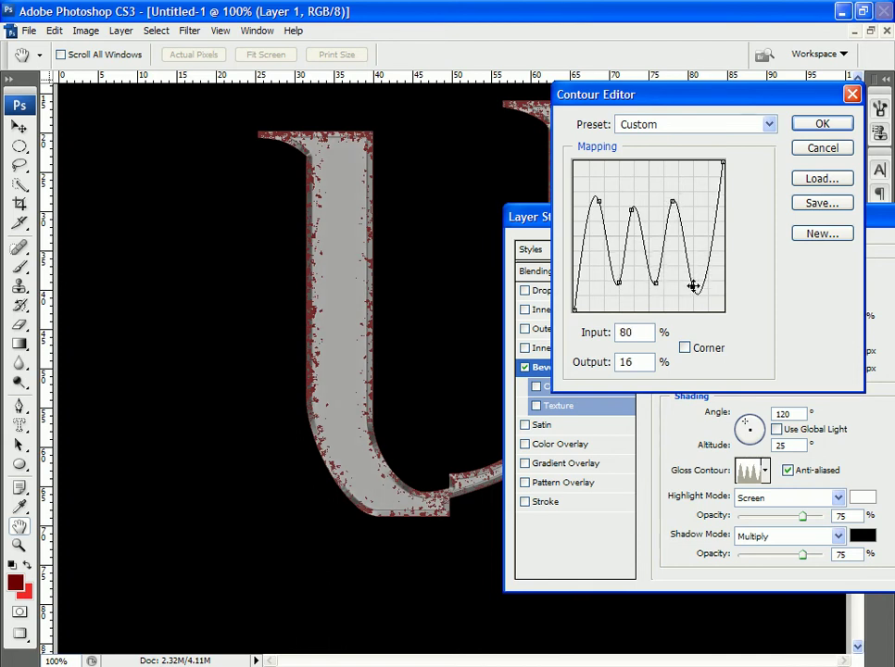
pyautogui.click(822, 125)
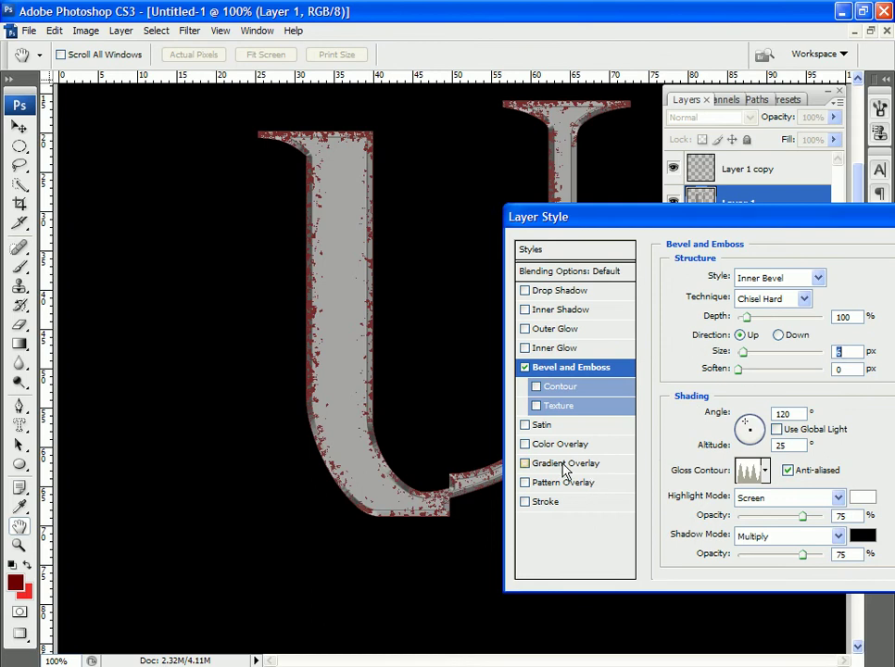
# Add a Gradient Overlay with a dark grey left stop and a light grey stop at 31%
pyautogui.click(527, 465)
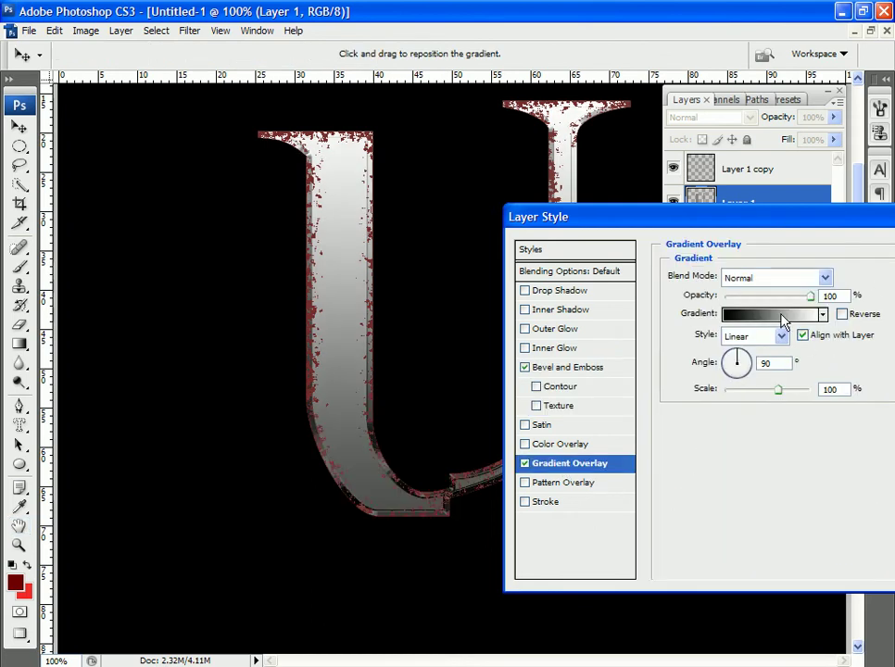
pyautogui.click(781, 313)
pyautogui.click(505, 393)
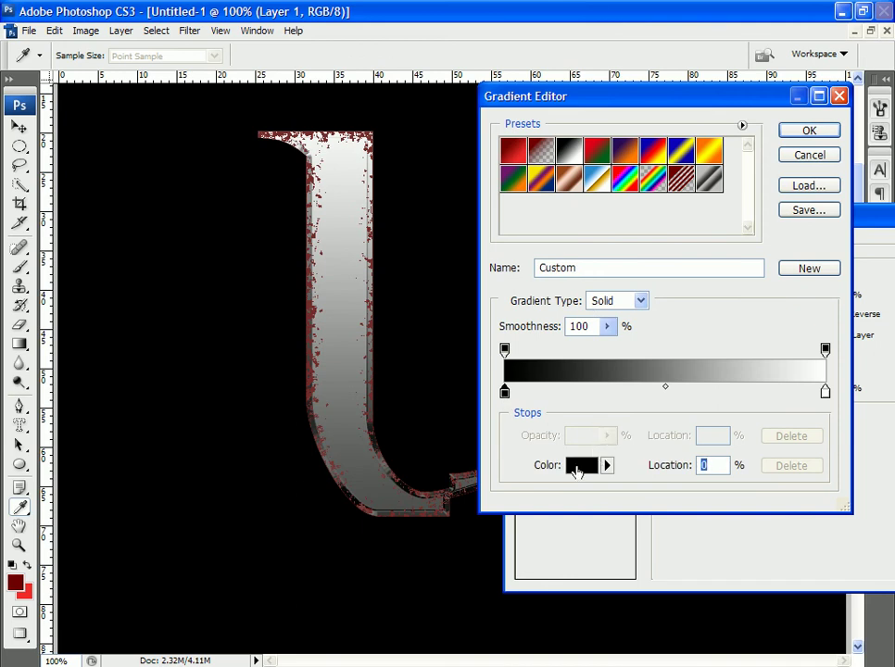
pyautogui.click(576, 470)
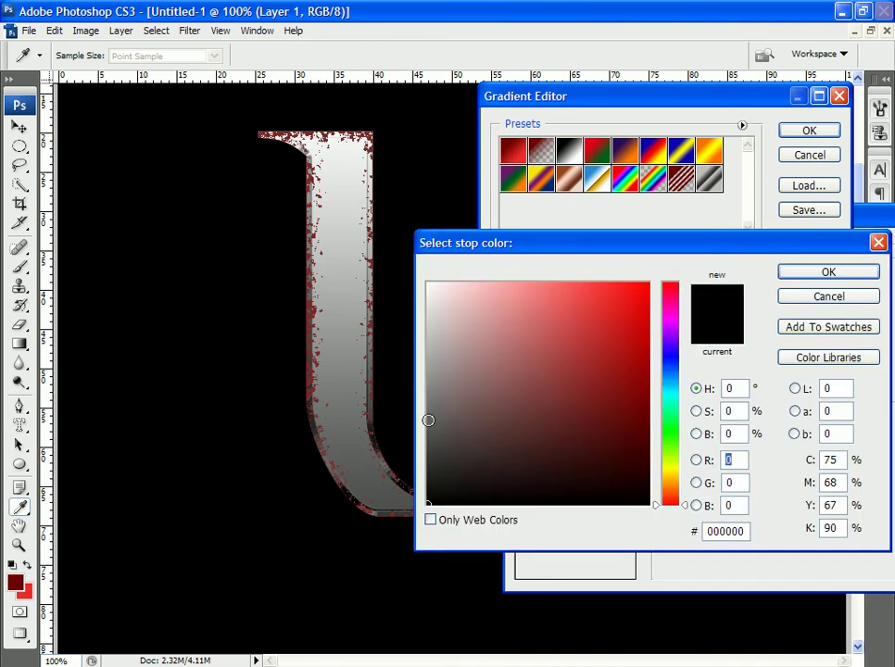
pyautogui.click(429, 421)
pyautogui.click(799, 273)
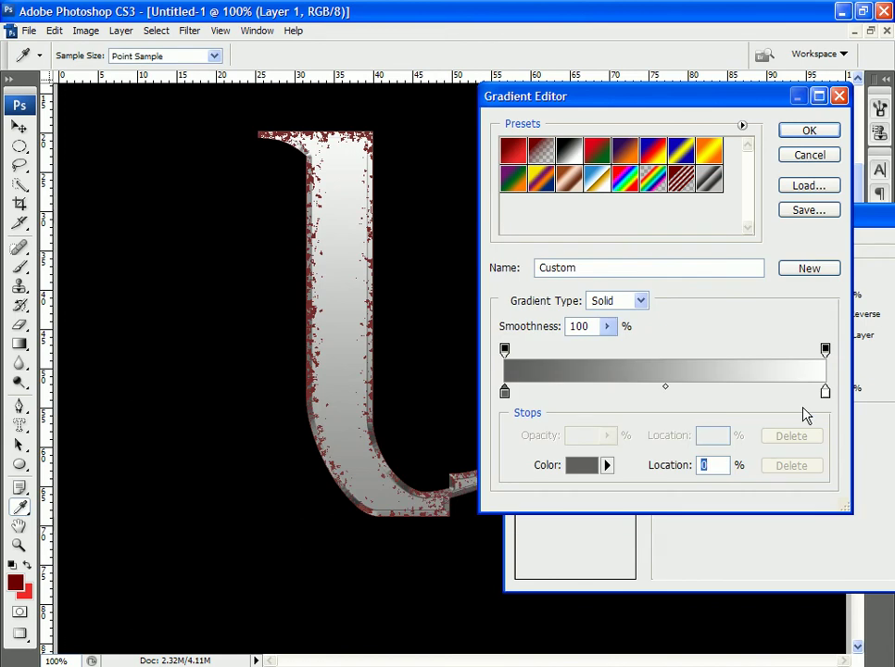
pyautogui.moveTo(826, 392); pyautogui.dragTo(610, 392)
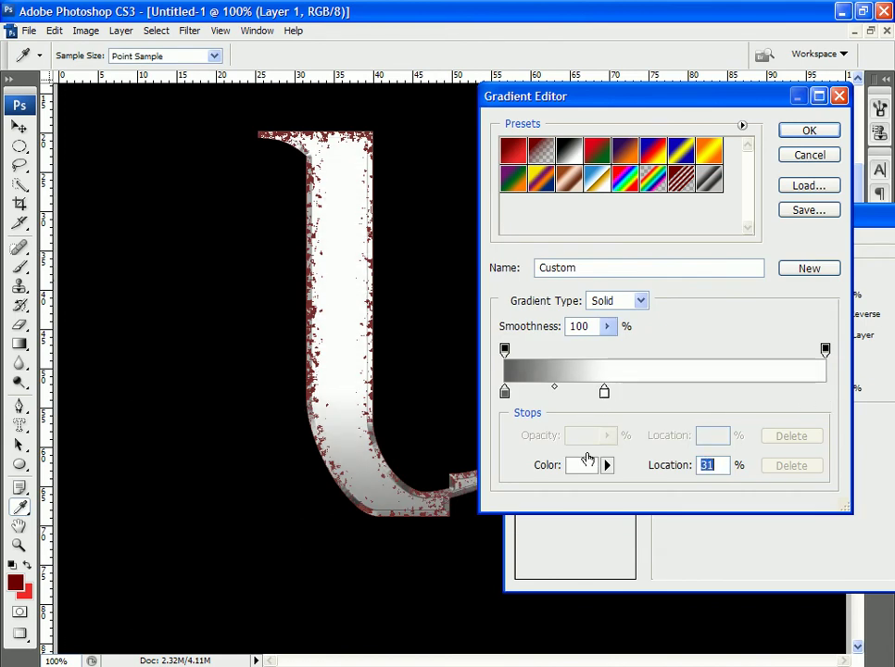
pyautogui.click(582, 466)
pyautogui.click(429, 367)
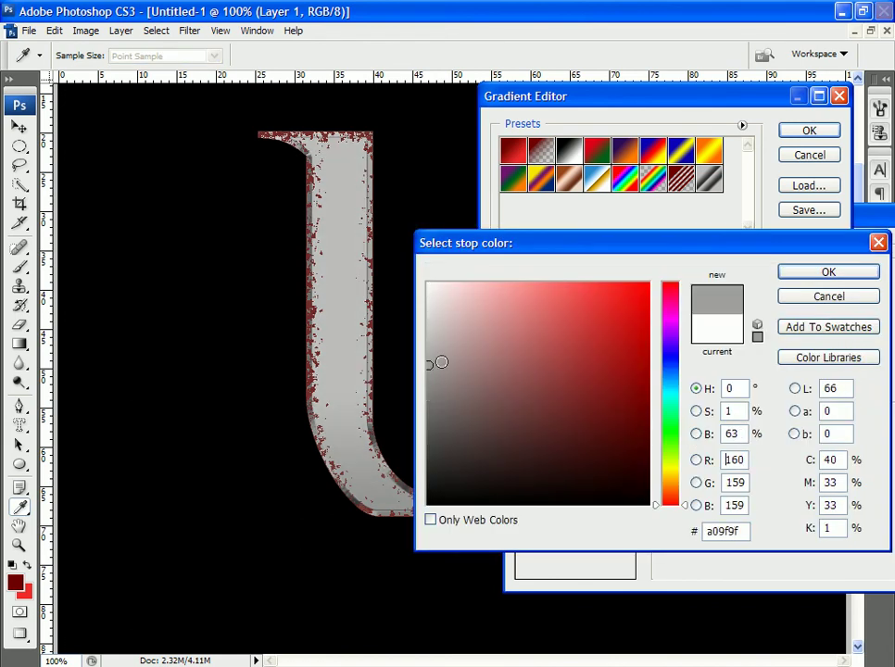
pyautogui.click(849, 278)
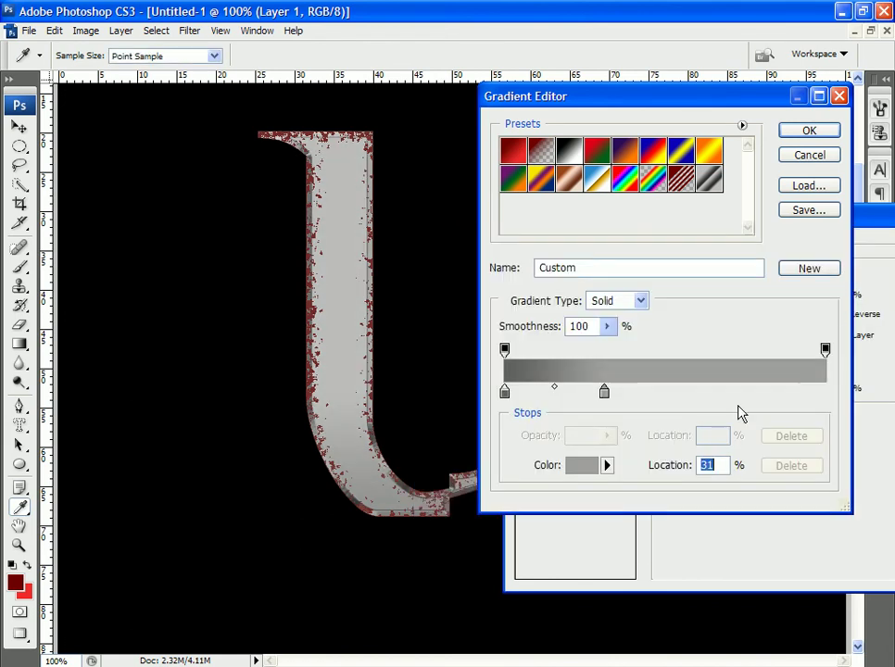
# Add grey colour stops at 39%, 70% and 96% for a banded metallic gradient
pyautogui.click(505, 393)
pyautogui.click(629, 393)
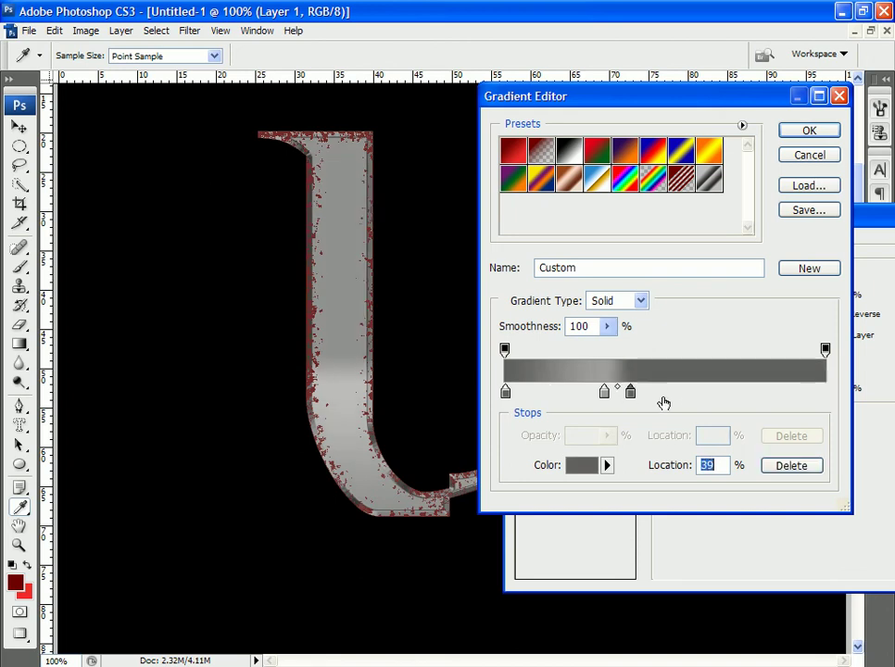
pyautogui.click(604, 392)
pyautogui.click(728, 393)
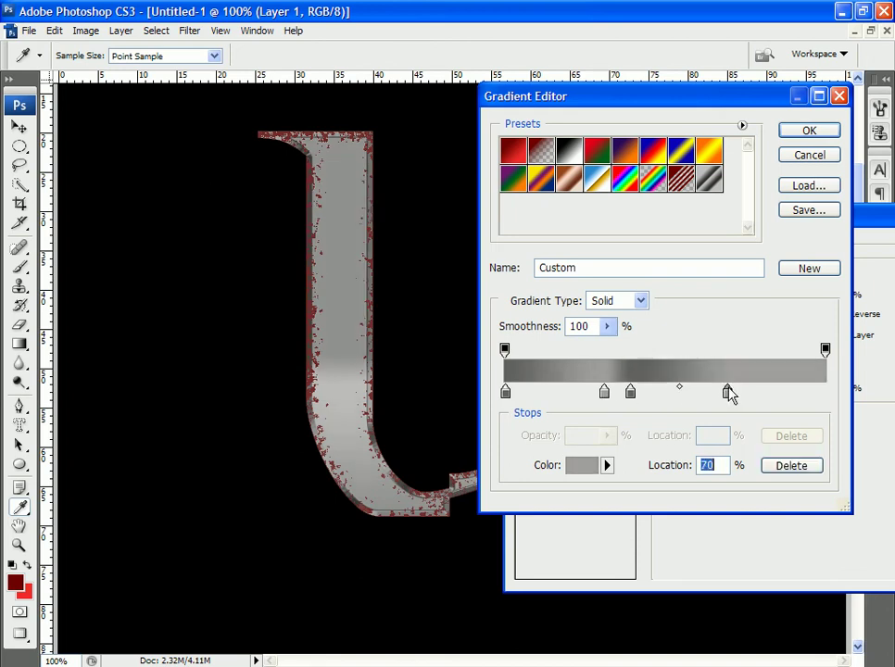
pyautogui.click(631, 393)
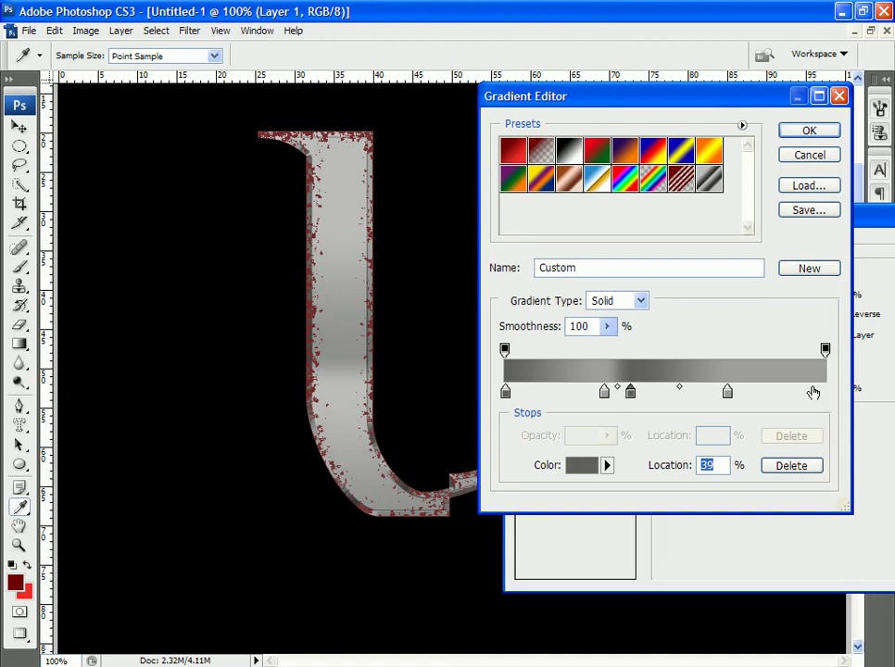
pyautogui.click(813, 393)
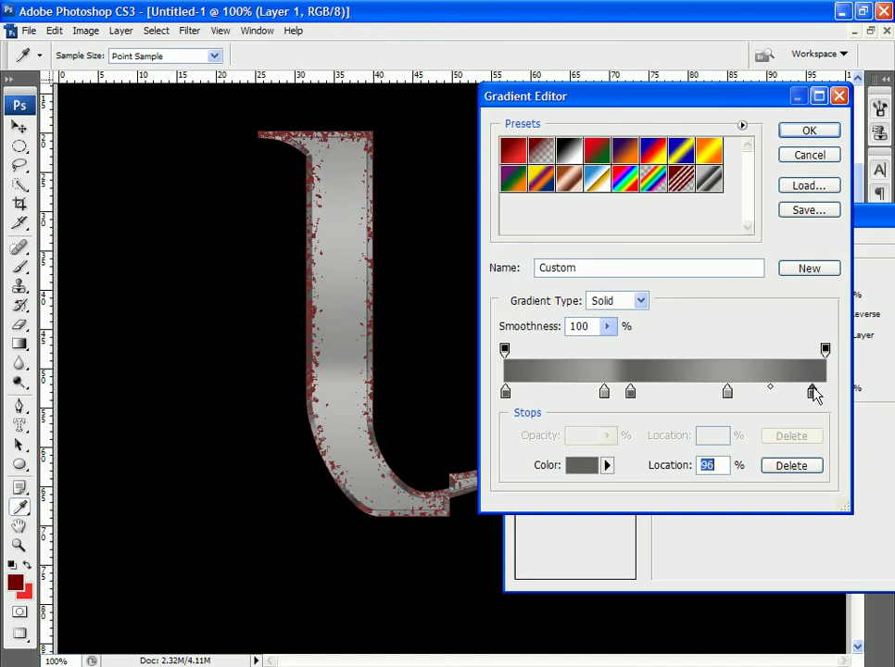
pyautogui.click(820, 131)
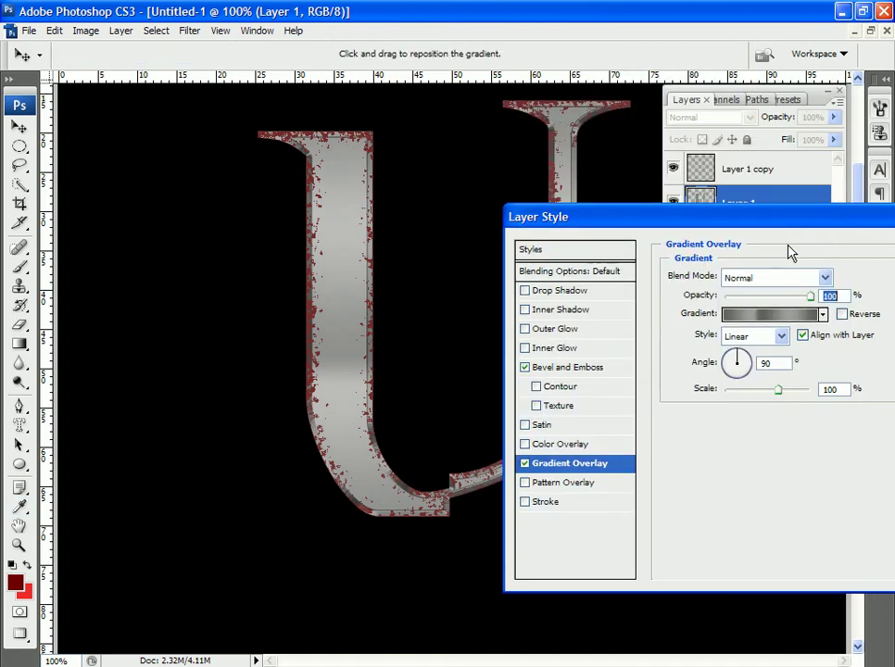
# Save the banded grey gradient as a new preset
pyautogui.click(786, 316)
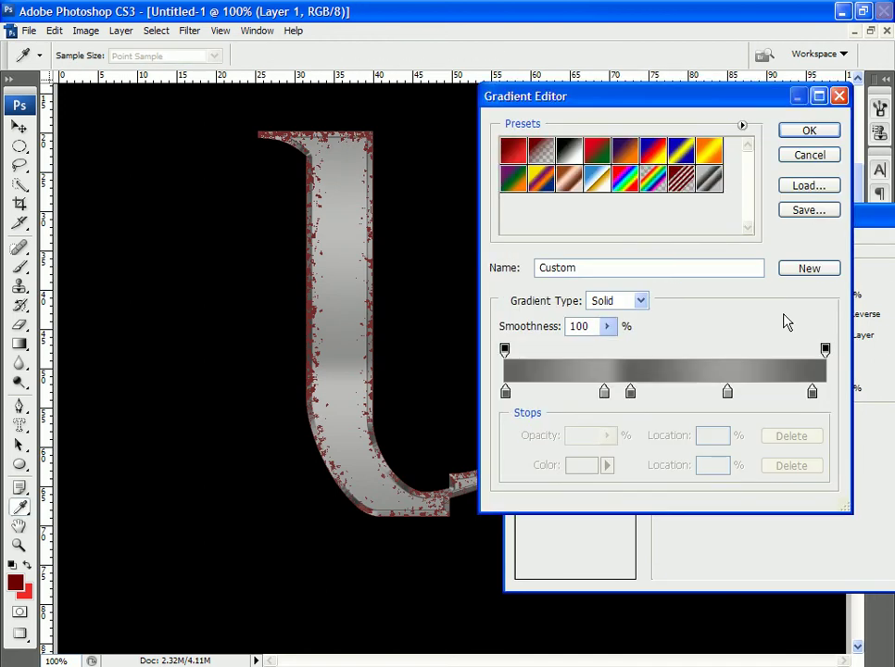
pyautogui.click(808, 210)
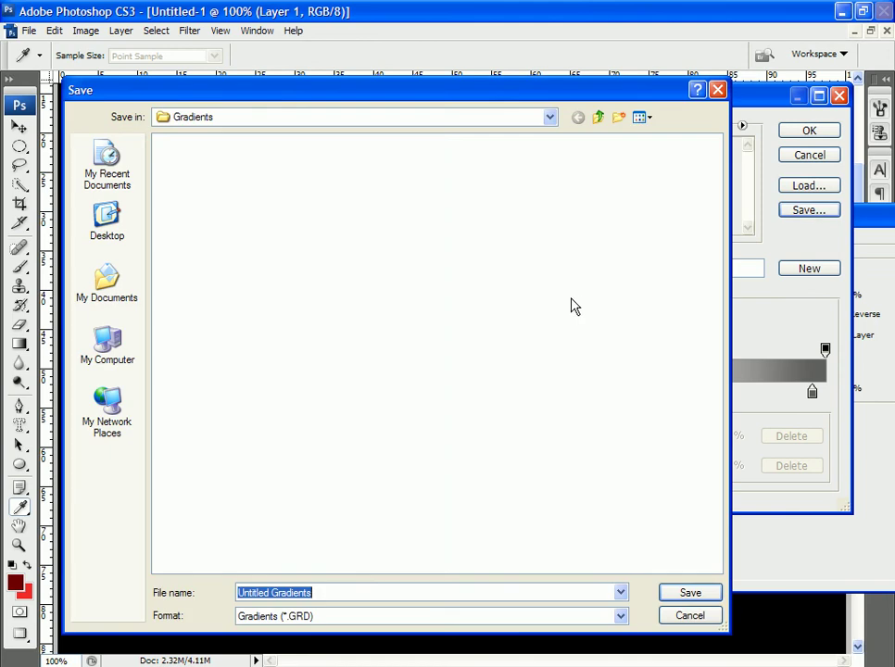
pyautogui.click(689, 616)
pyautogui.click(812, 270)
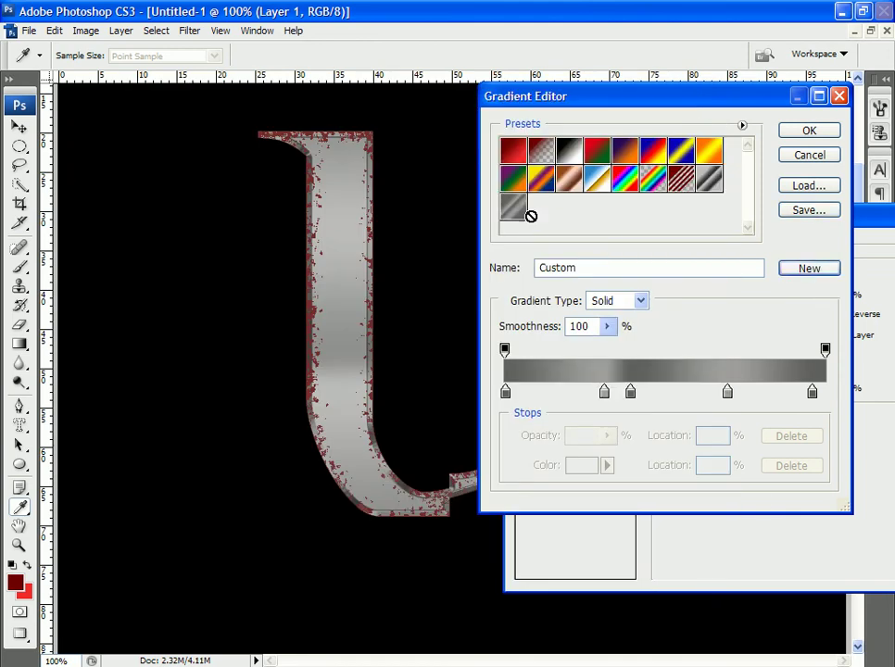
pyautogui.click(810, 131)
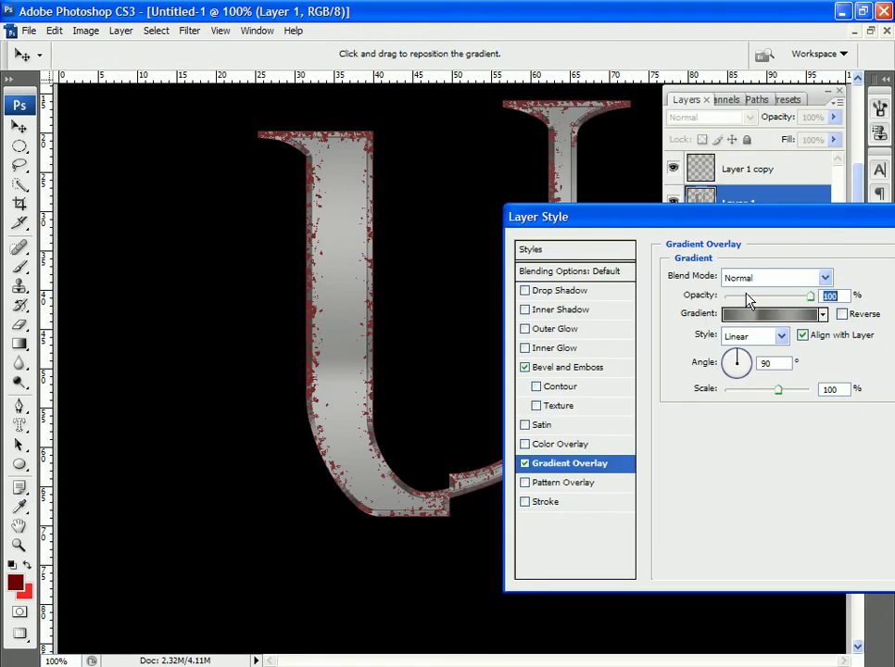
# Set the gradient overlay angle to 112° and blend it in Multiply after trying Overlay
pyautogui.click(737, 362)
pyautogui.moveTo(697, 214); pyautogui.dragTo(660, 247)
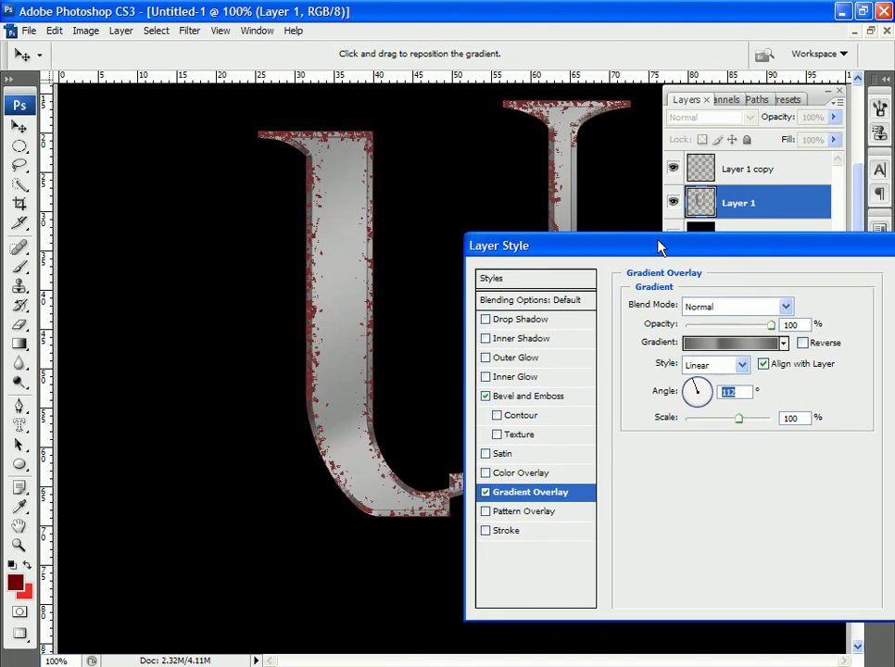
pyautogui.click(784, 307)
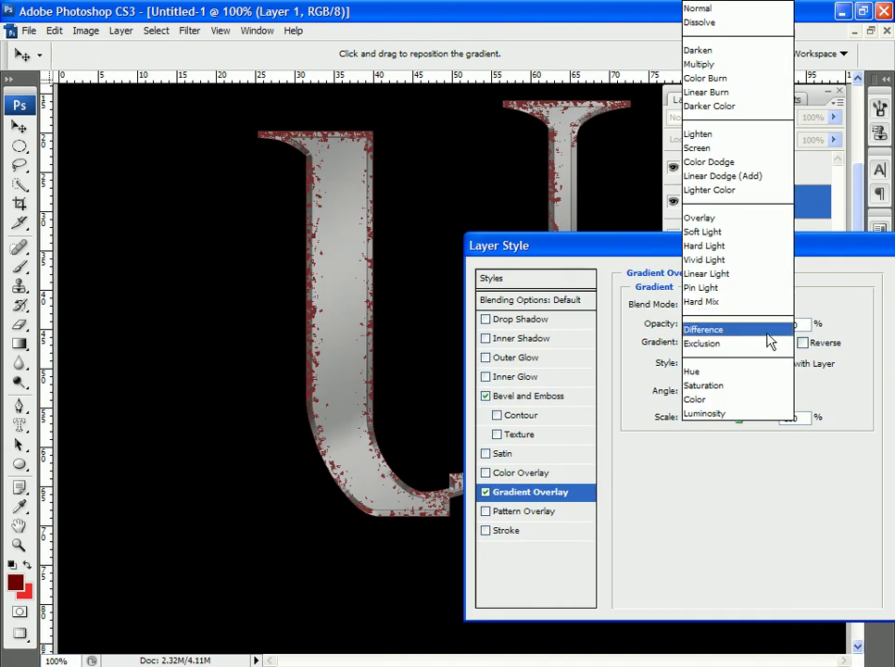
pyautogui.click(715, 62)
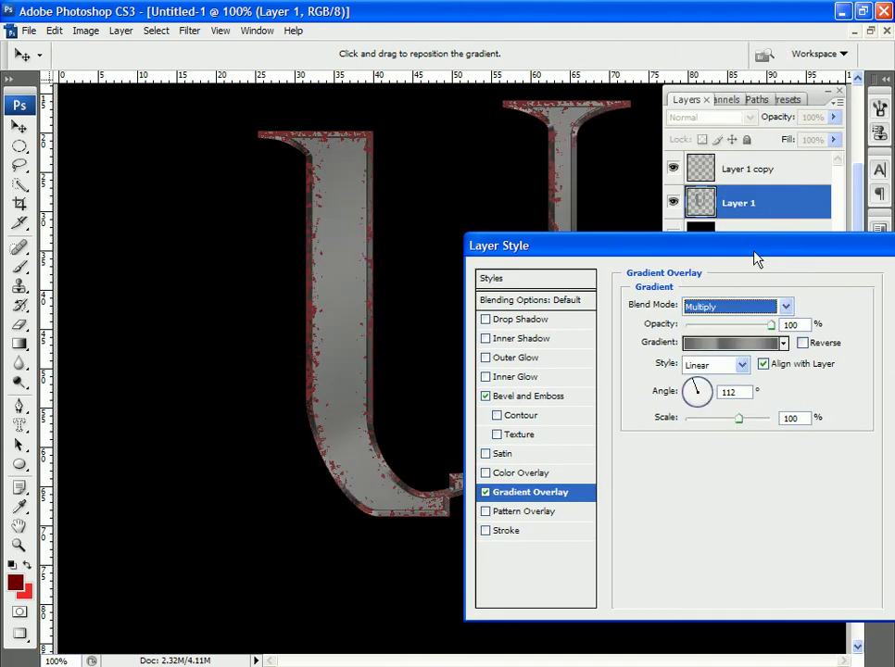
pyautogui.moveTo(755, 259); pyautogui.dragTo(773, 311)
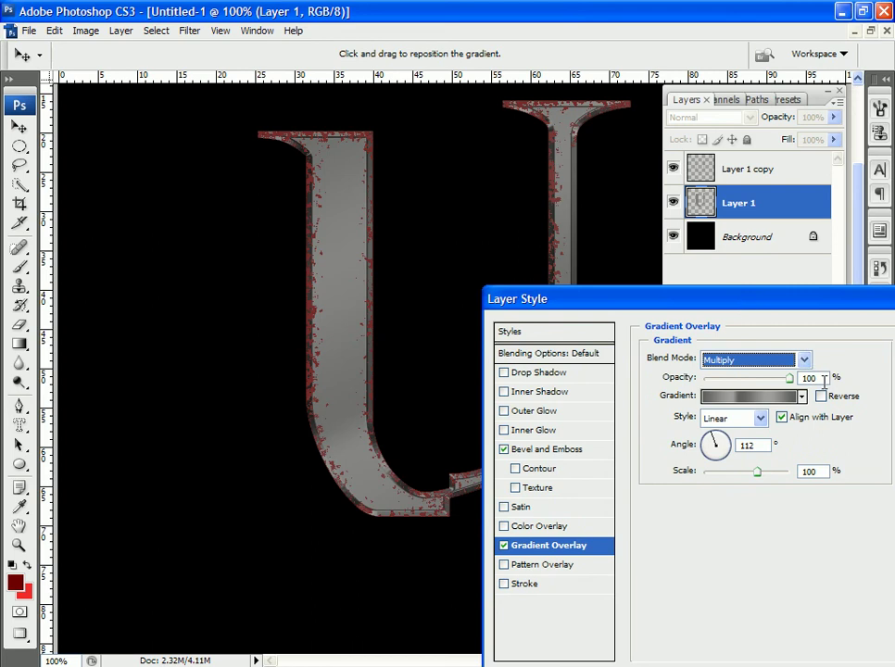
pyautogui.click(804, 360)
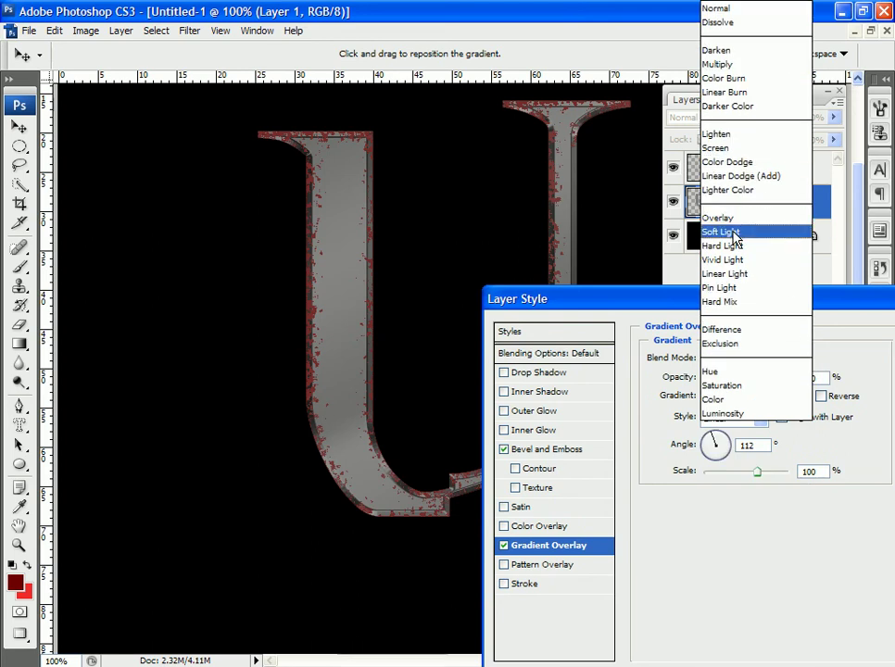
pyautogui.click(732, 220)
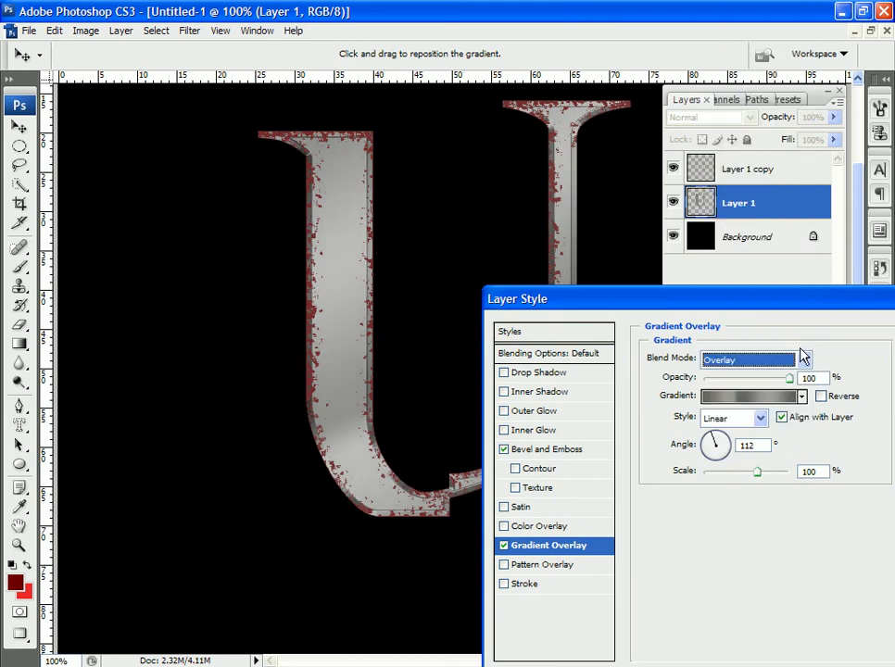
pyautogui.click(805, 363)
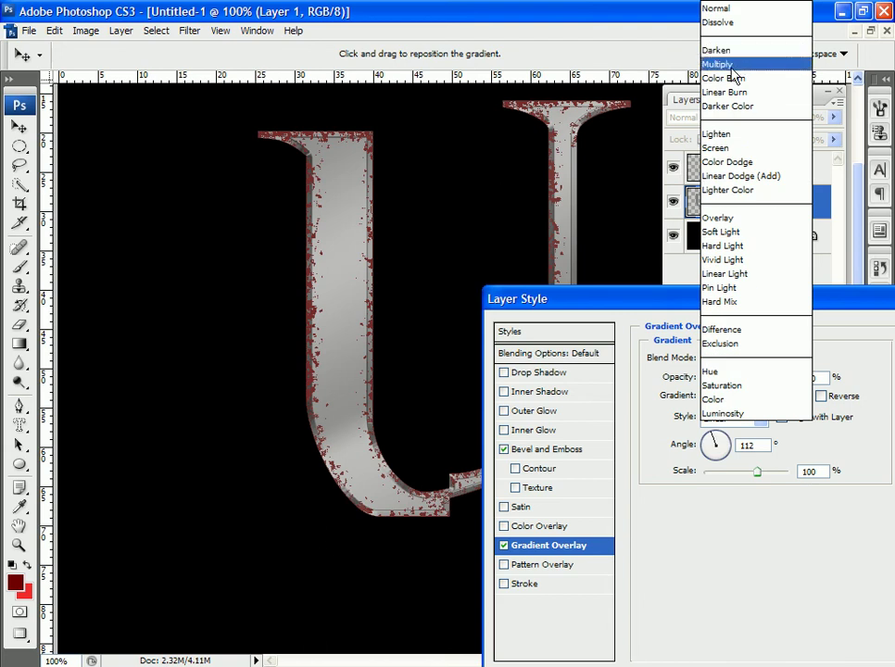
pyautogui.click(732, 66)
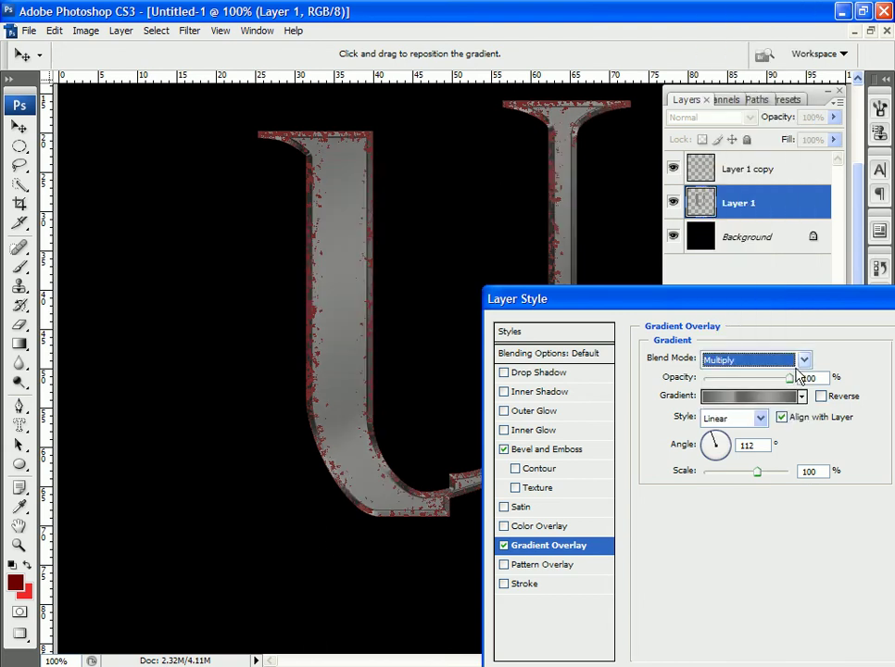
pyautogui.moveTo(793, 382)
pyautogui.mouseDown()
pyautogui.moveTo(770, 379)
pyautogui.moveTo(802, 383)
pyautogui.mouseUp()
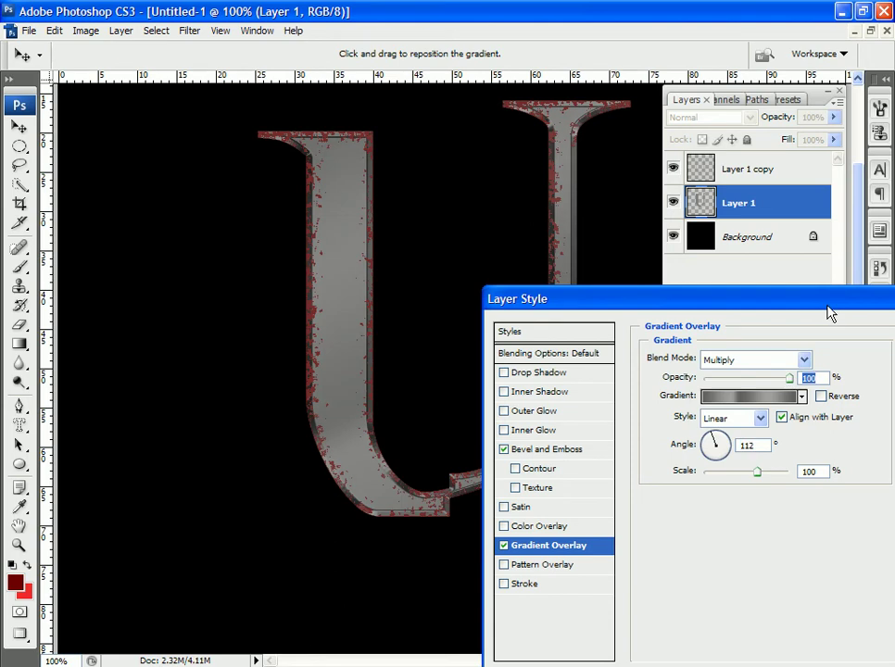
pyautogui.moveTo(829, 312); pyautogui.dragTo(722, 426)
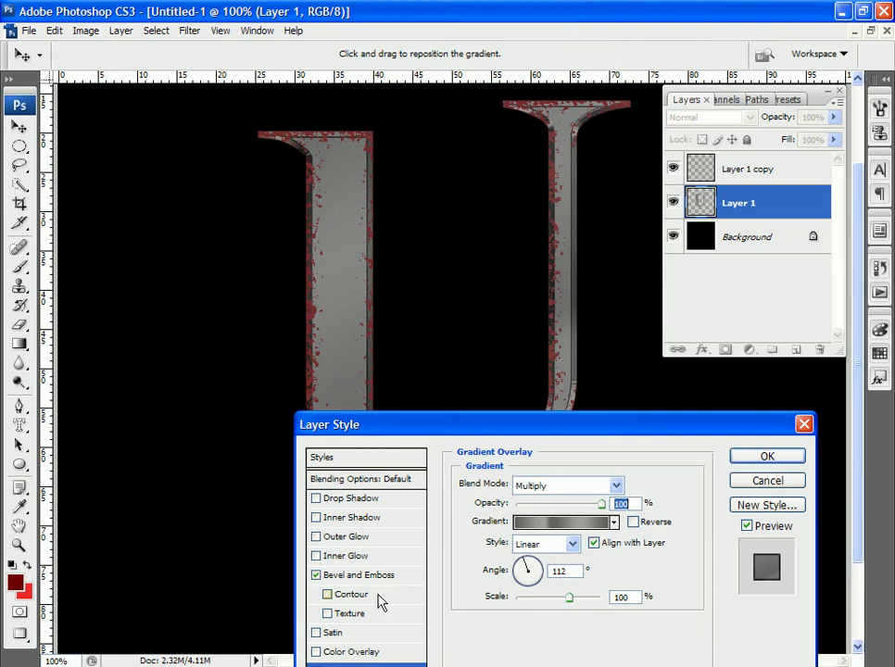
# Enable the bevel's anti-aliased Contour and shape it into a multi-peaked wave curve
pyautogui.click(350, 595)
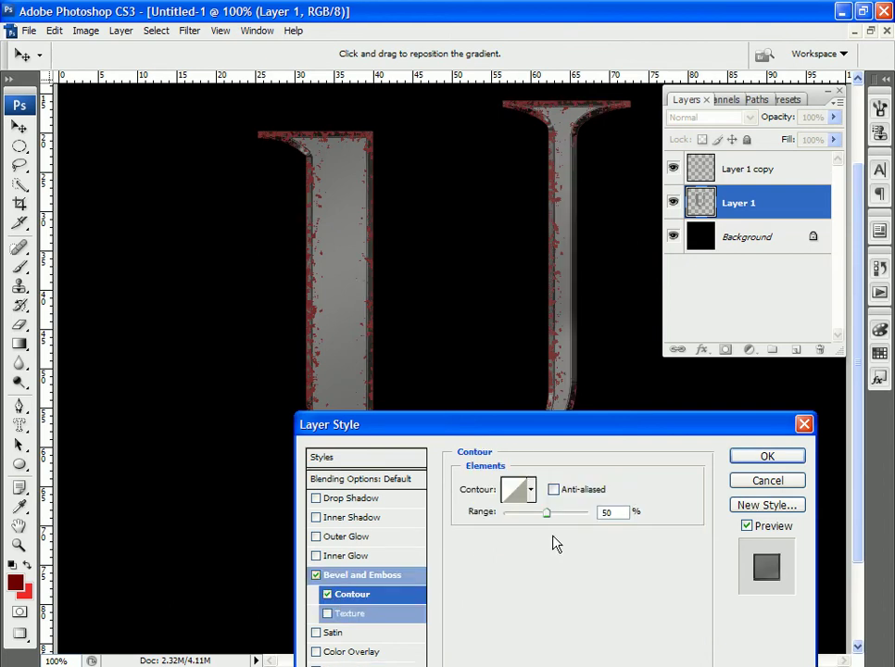
pyautogui.click(554, 490)
pyautogui.click(516, 492)
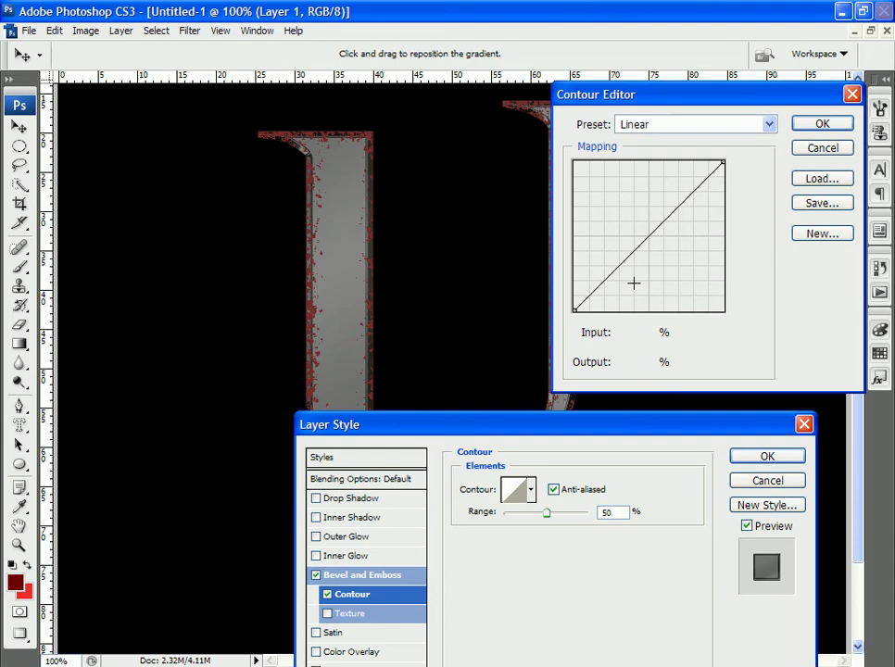
pyautogui.moveTo(611, 276); pyautogui.dragTo(639, 236)
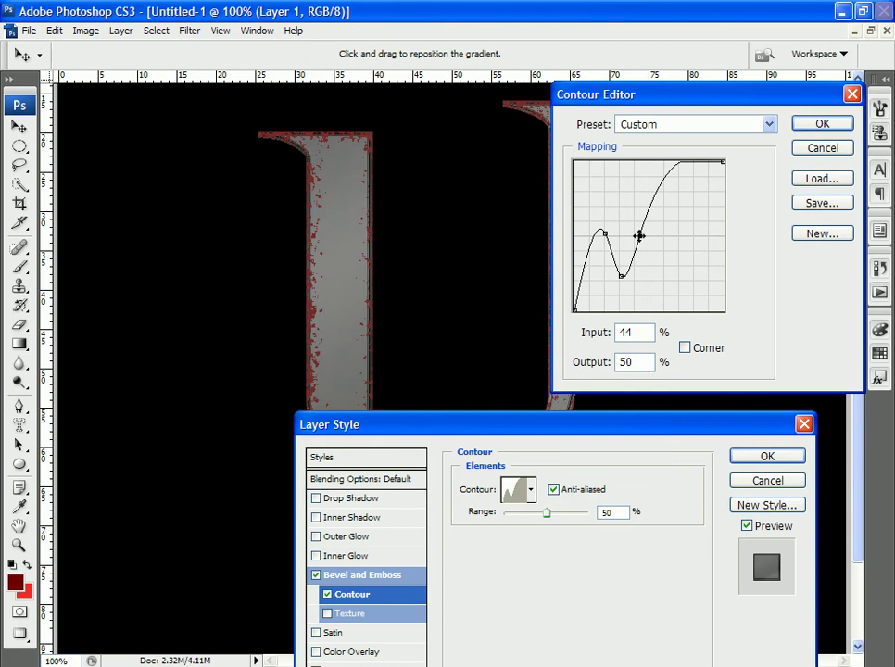
pyautogui.moveTo(677, 171); pyautogui.dragTo(678, 285)
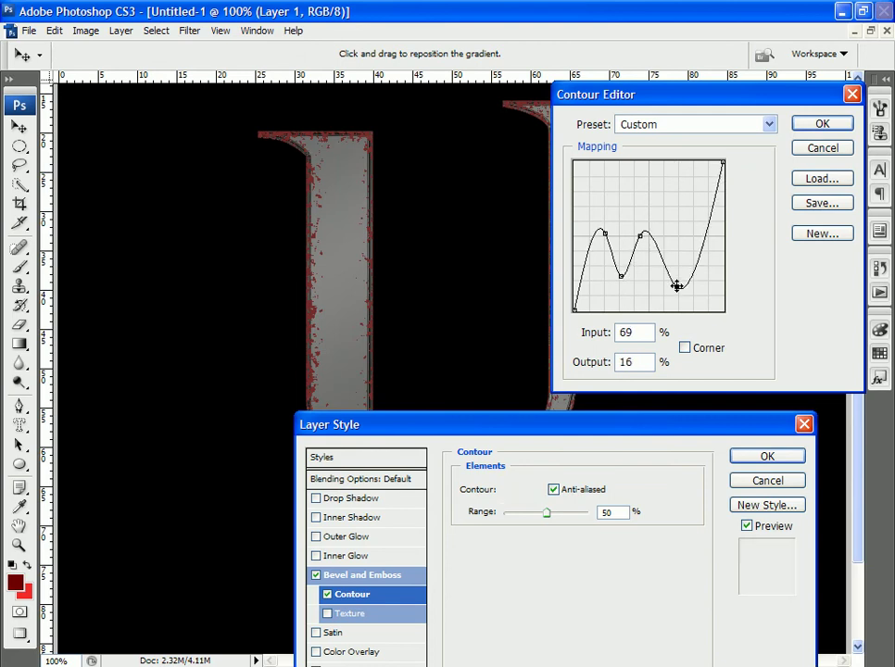
pyautogui.moveTo(605, 235); pyautogui.dragTo(606, 204)
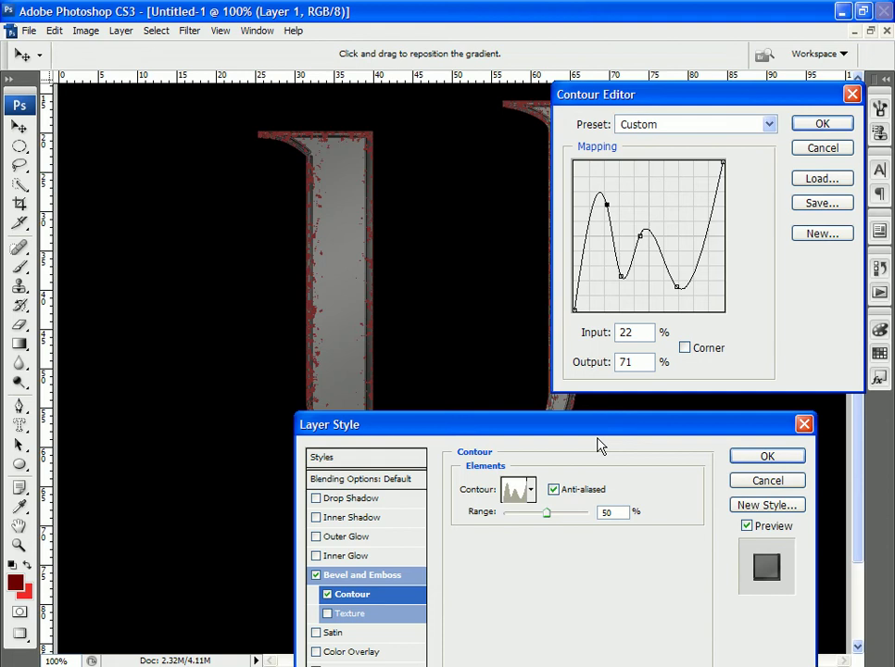
pyautogui.click(825, 126)
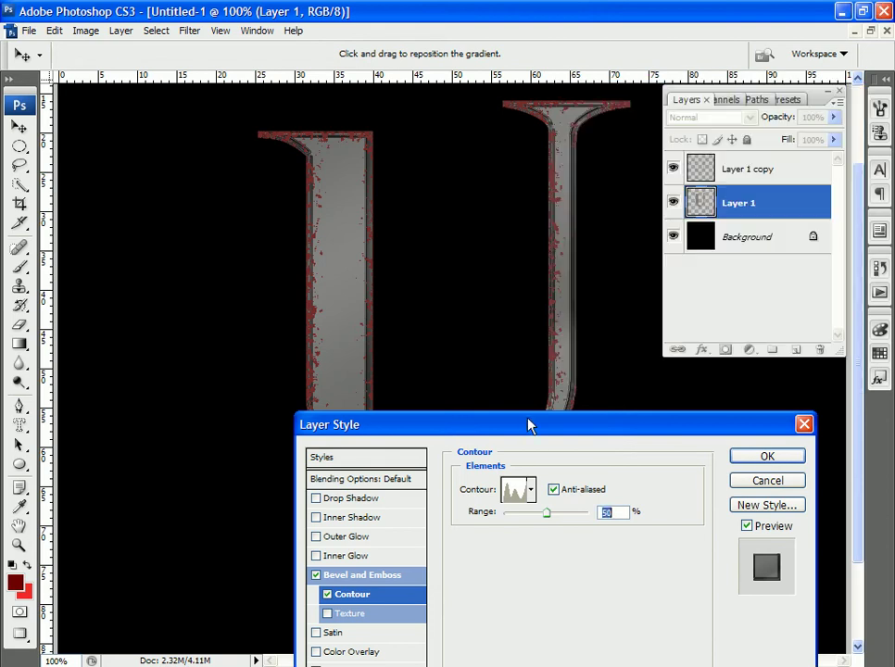
pyautogui.moveTo(492, 429); pyautogui.dragTo(719, 242)
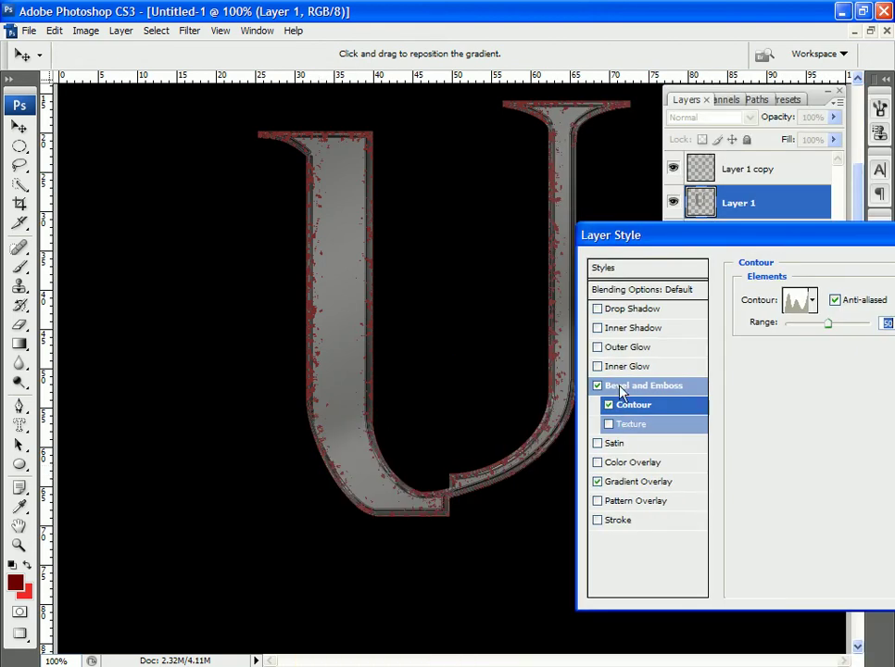
# Enable the Satin effect and set its colour to light grey
pyautogui.moveTo(886, 243); pyautogui.dragTo(610, 269)
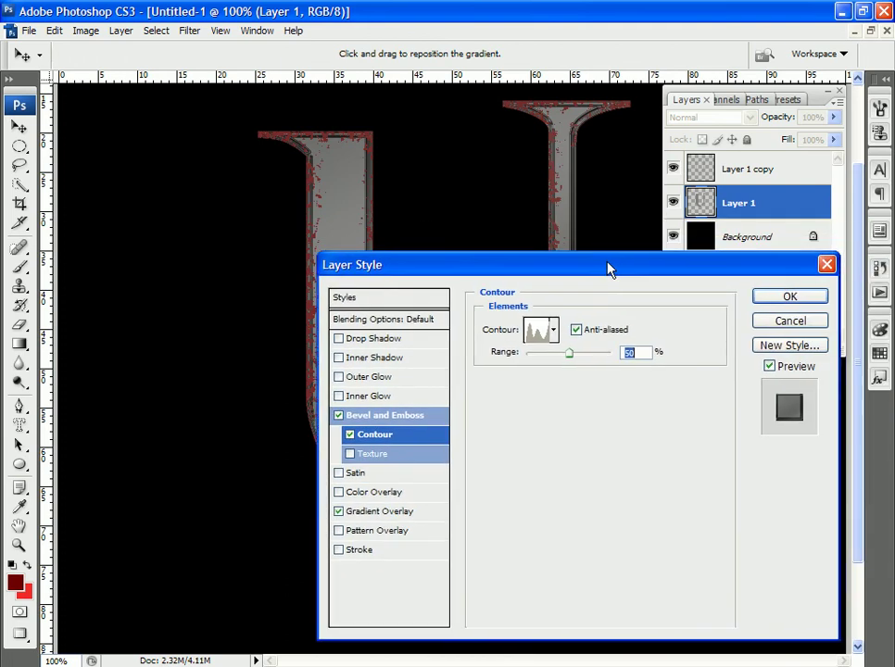
pyautogui.click(338, 473)
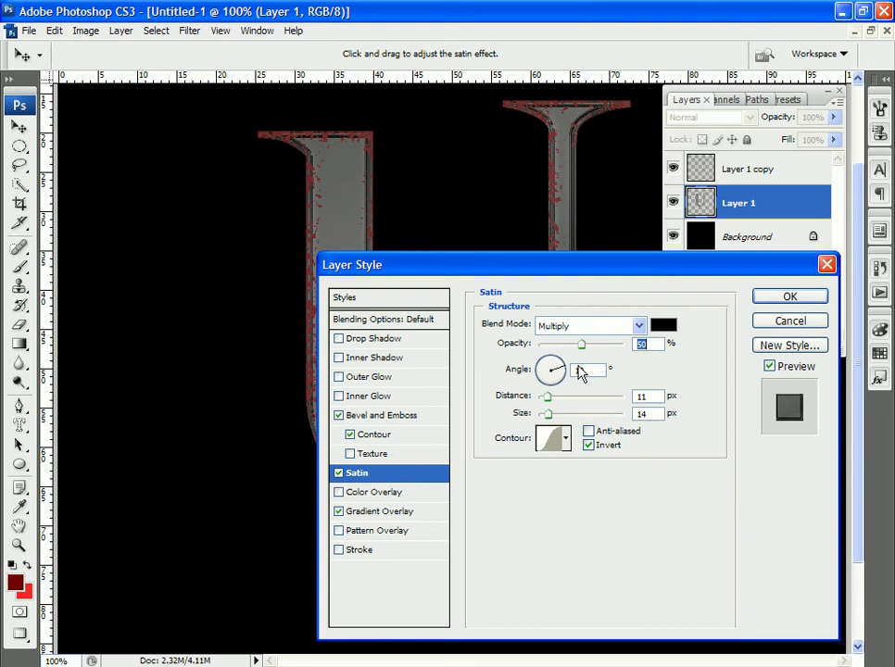
pyautogui.click(664, 325)
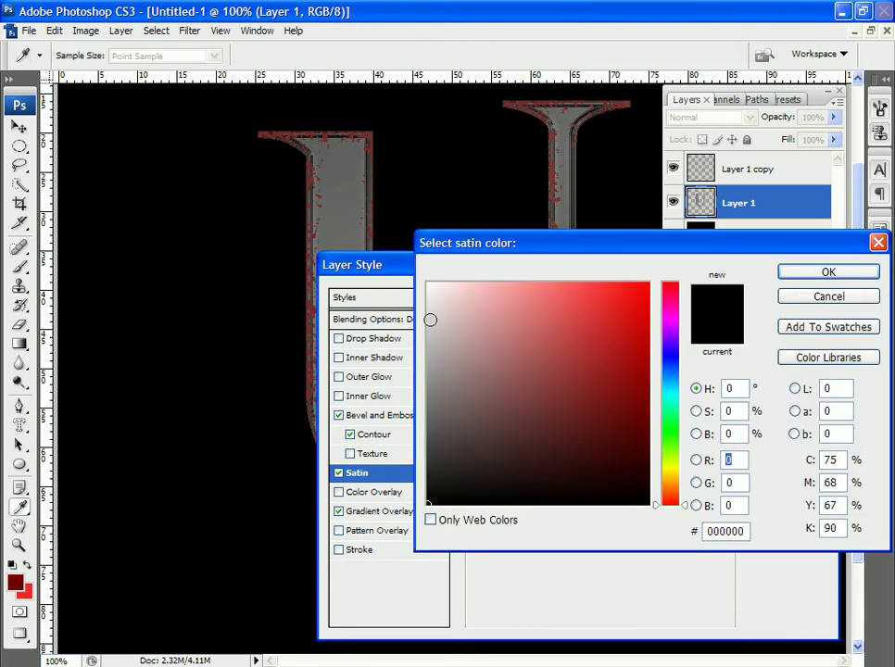
pyautogui.click(430, 319)
pyautogui.click(823, 272)
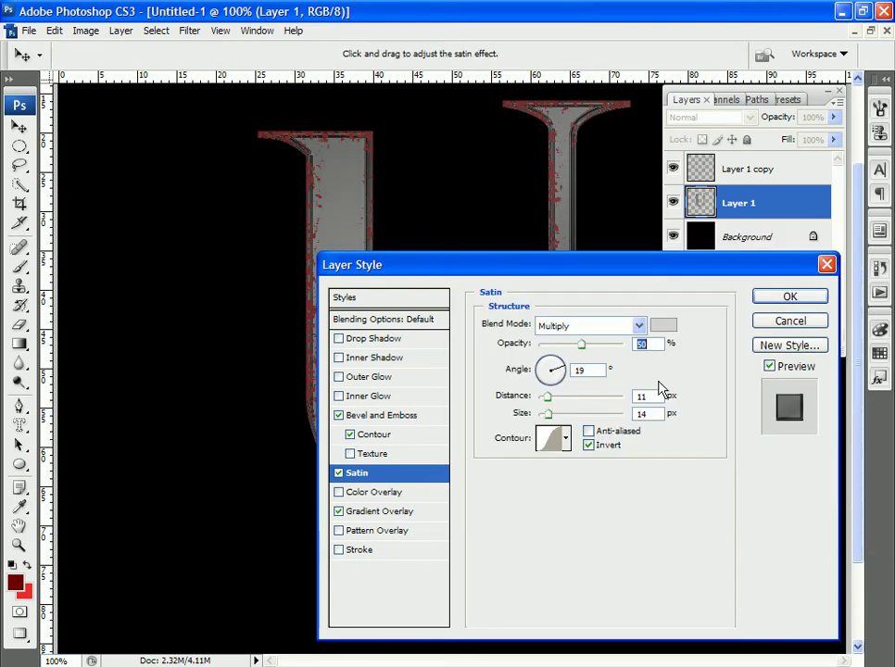
# Set Satin blending to Screen at 50% opacity, after trying Soft Light
pyautogui.click(640, 326)
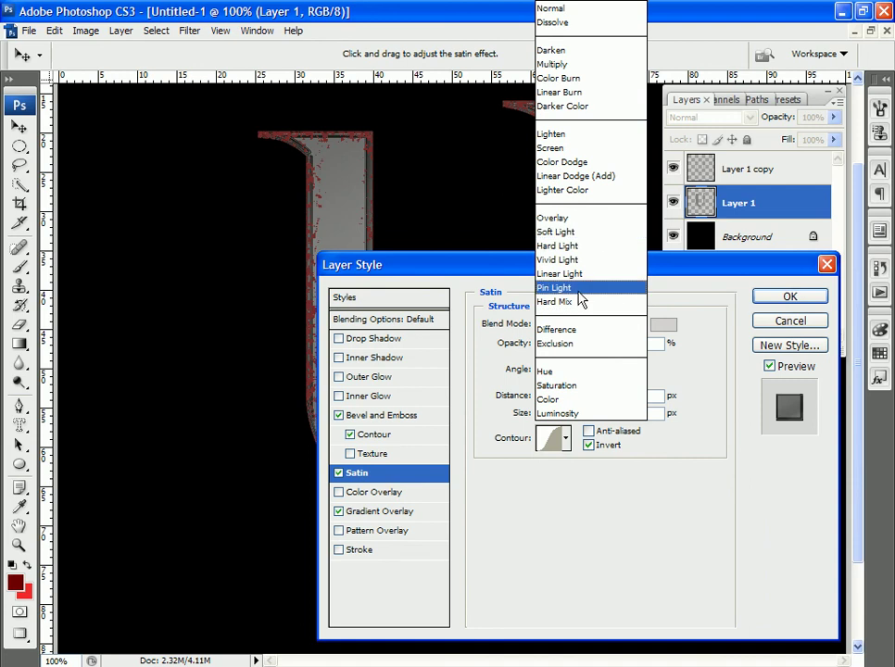
pyautogui.click(569, 234)
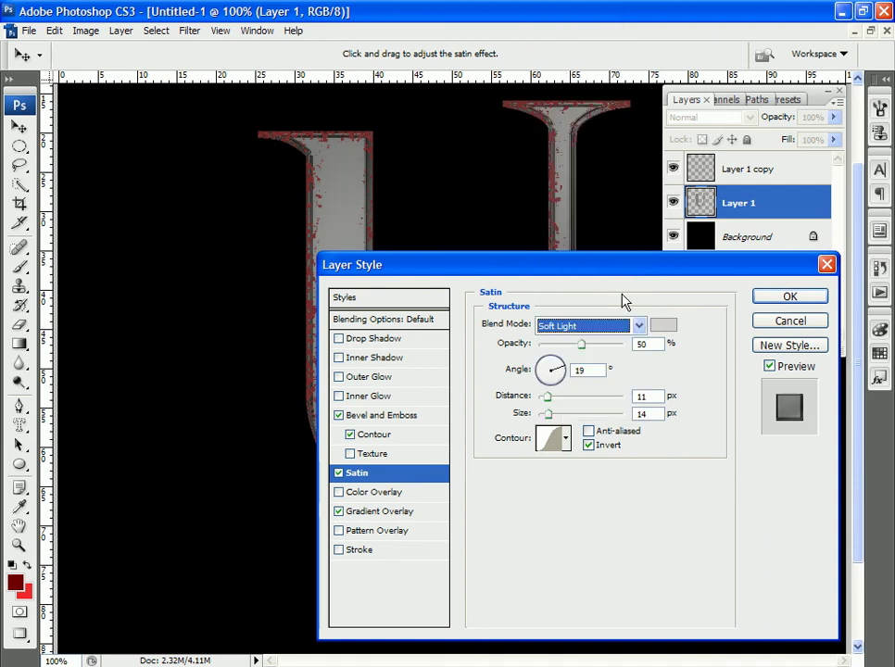
pyautogui.click(639, 325)
pyautogui.click(585, 148)
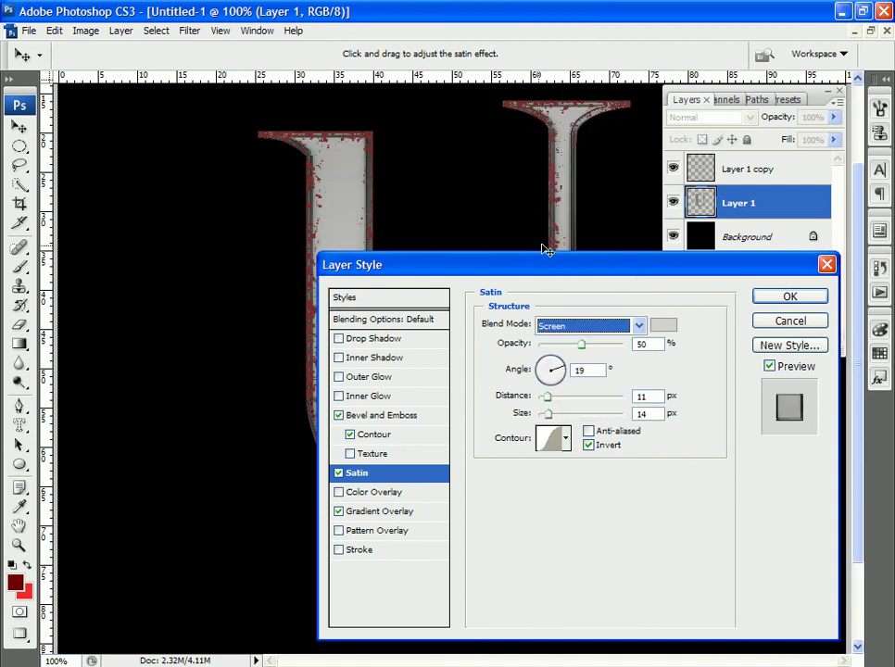
pyautogui.moveTo(516, 262); pyautogui.dragTo(649, 377)
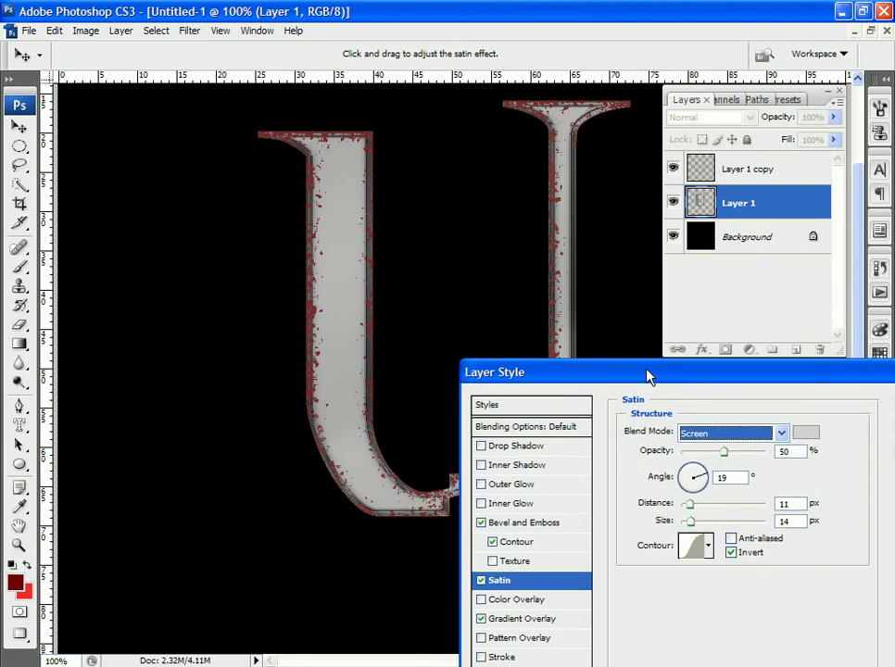
pyautogui.press('Tab')
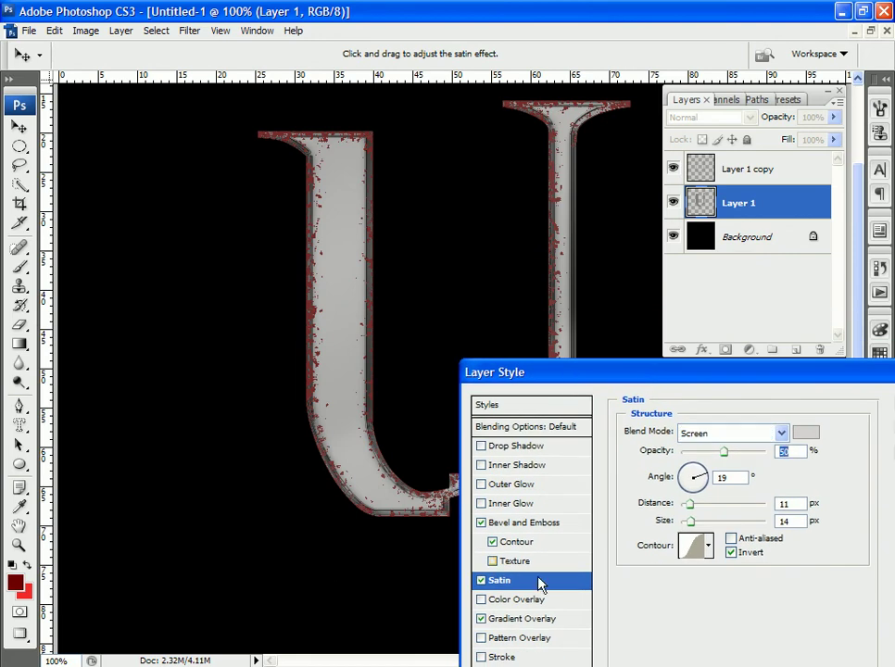
# Set the Gradient Overlay blend mode to Normal at 100% for a glossier silver U
pyautogui.click(524, 618)
pyautogui.click(781, 433)
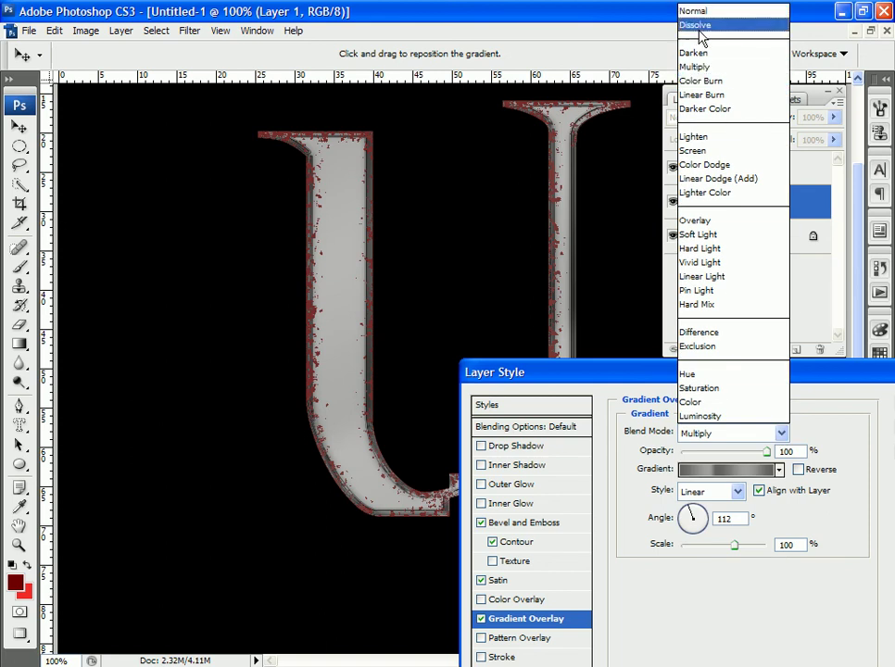
pyautogui.click(701, 11)
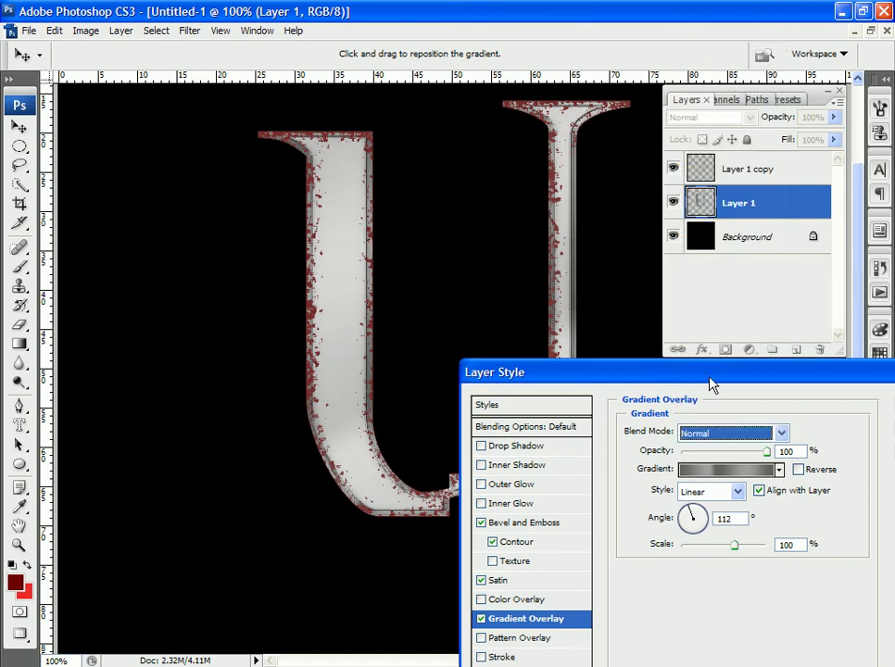
pyautogui.moveTo(712, 385); pyautogui.dragTo(732, 328)
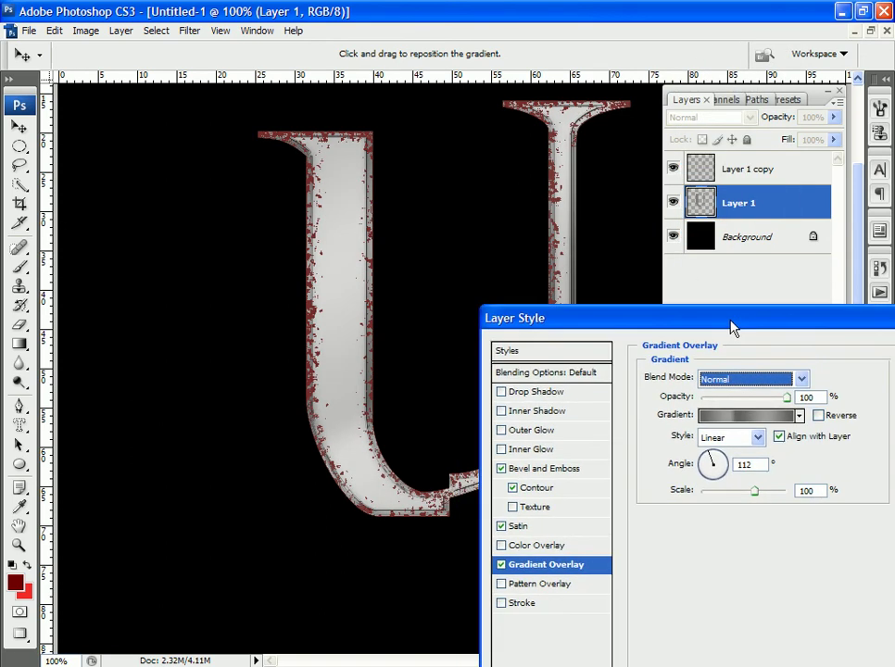
# Reshape the bevel's Contour curve into wavy ridges by adding and moving points
pyautogui.click(536, 488)
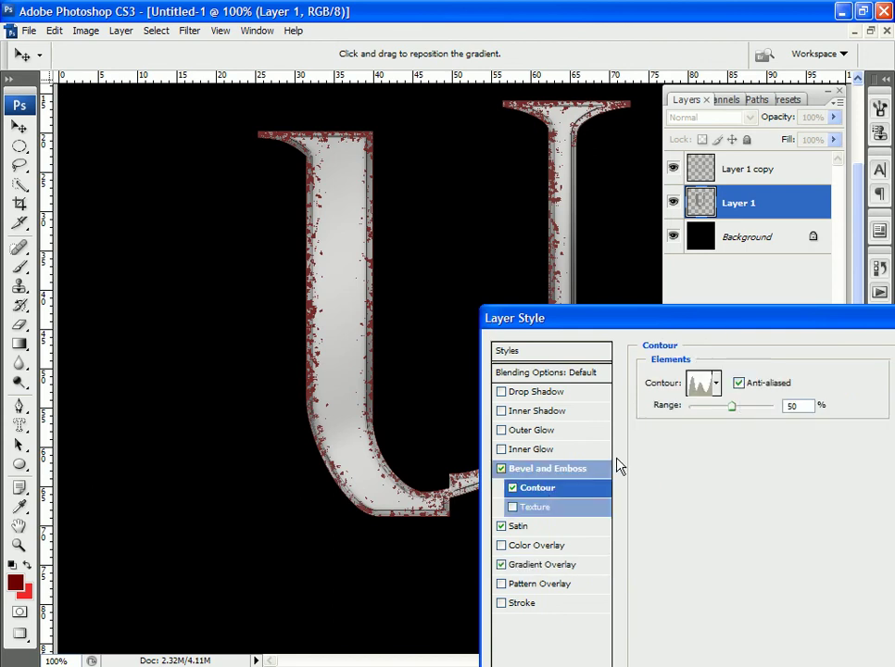
pyautogui.click(702, 385)
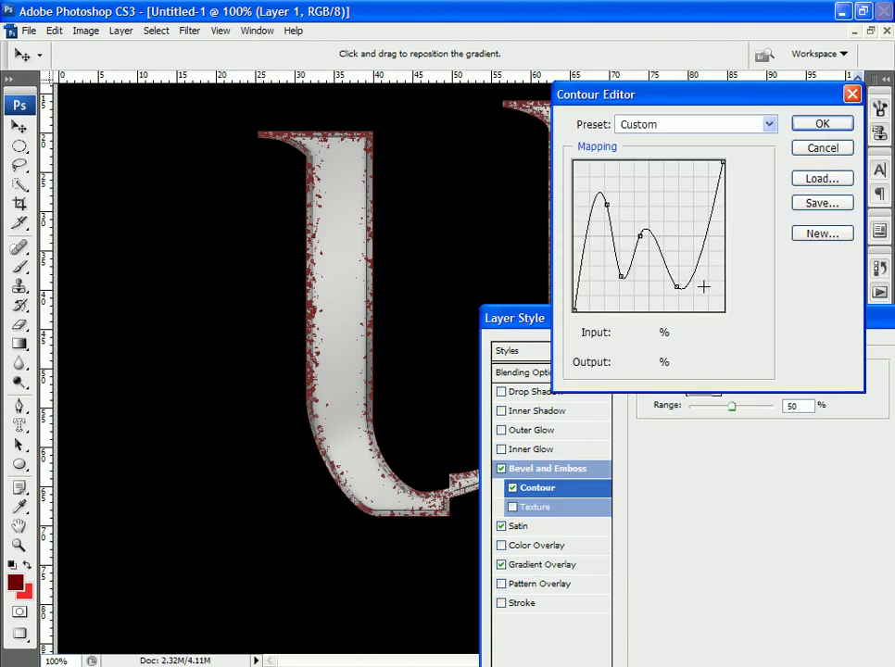
pyautogui.moveTo(697, 266); pyautogui.dragTo(687, 228)
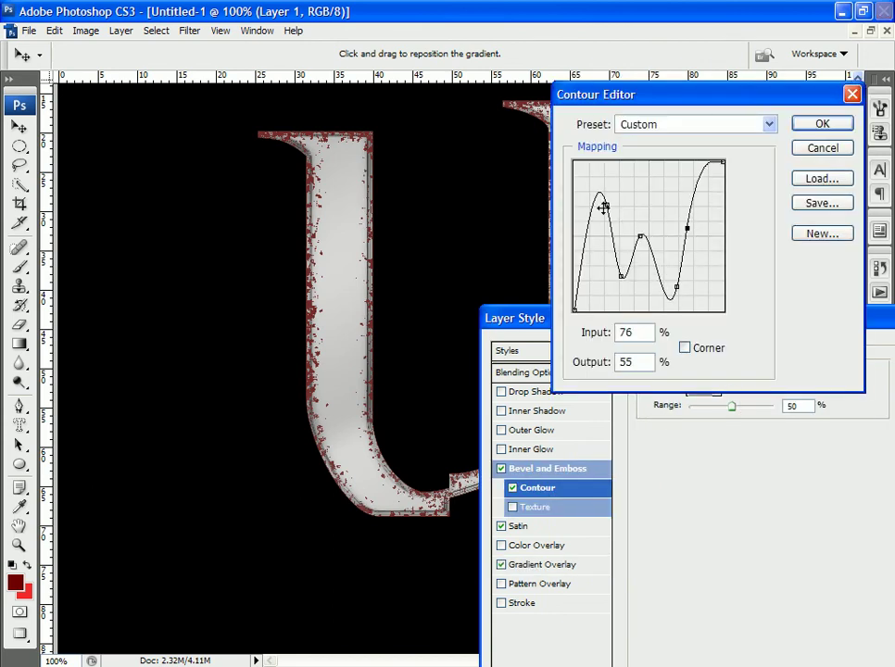
pyautogui.moveTo(603, 208); pyautogui.dragTo(638, 199)
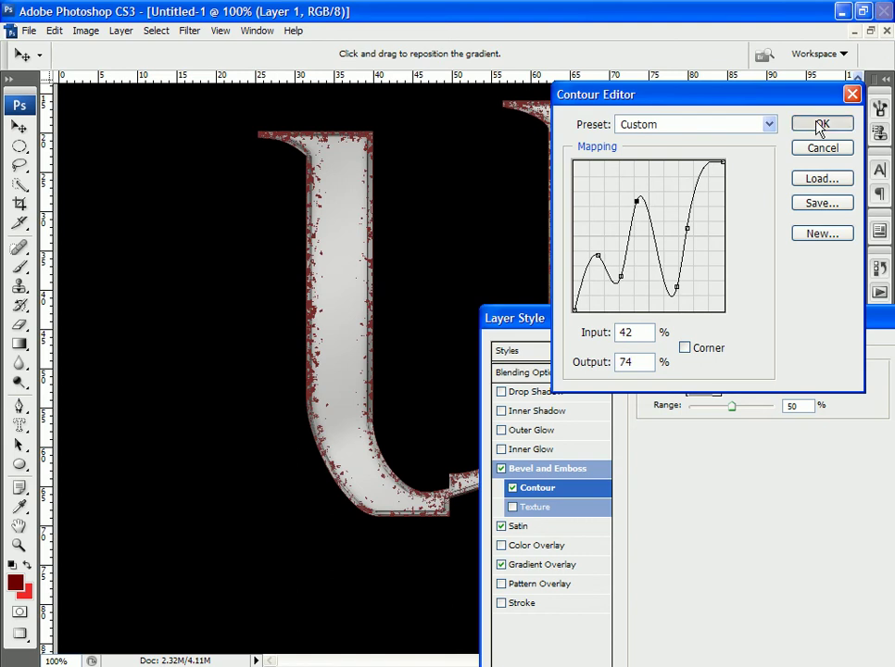
pyautogui.click(819, 127)
# Rework the Gloss Contour into a ridged curve whose end point sits at 55%
pyautogui.click(570, 469)
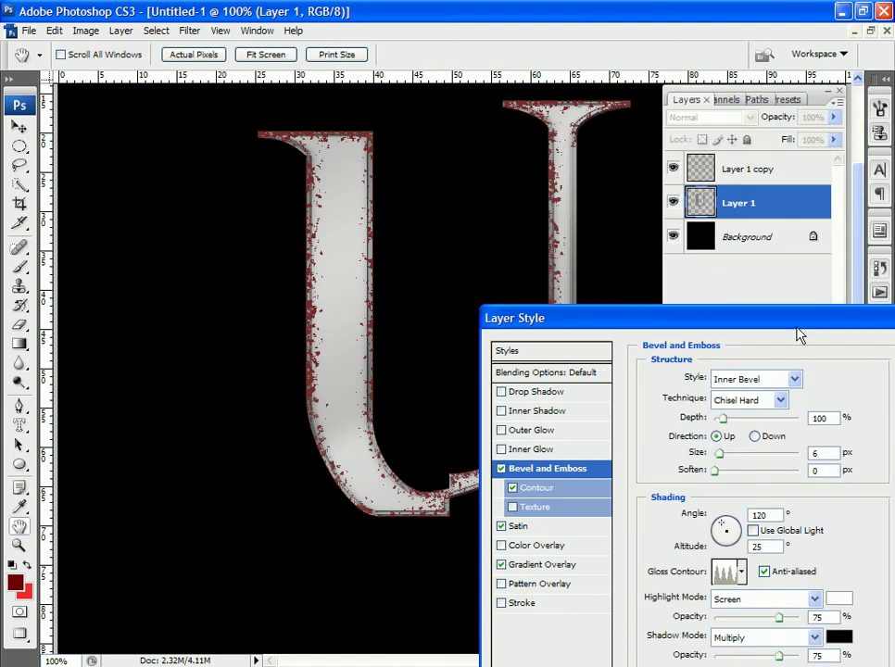
pyautogui.moveTo(799, 335); pyautogui.dragTo(755, 152)
pyautogui.click(683, 390)
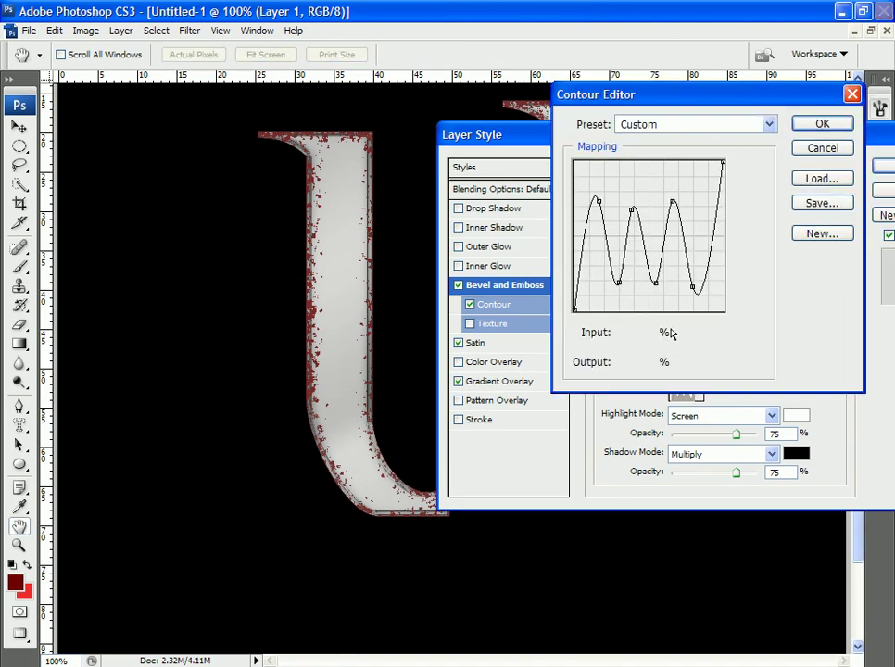
pyautogui.moveTo(618, 280)
pyautogui.mouseDown()
pyautogui.moveTo(612, 207)
pyautogui.moveTo(603, 276)
pyautogui.mouseUp()
pyautogui.click(598, 203)
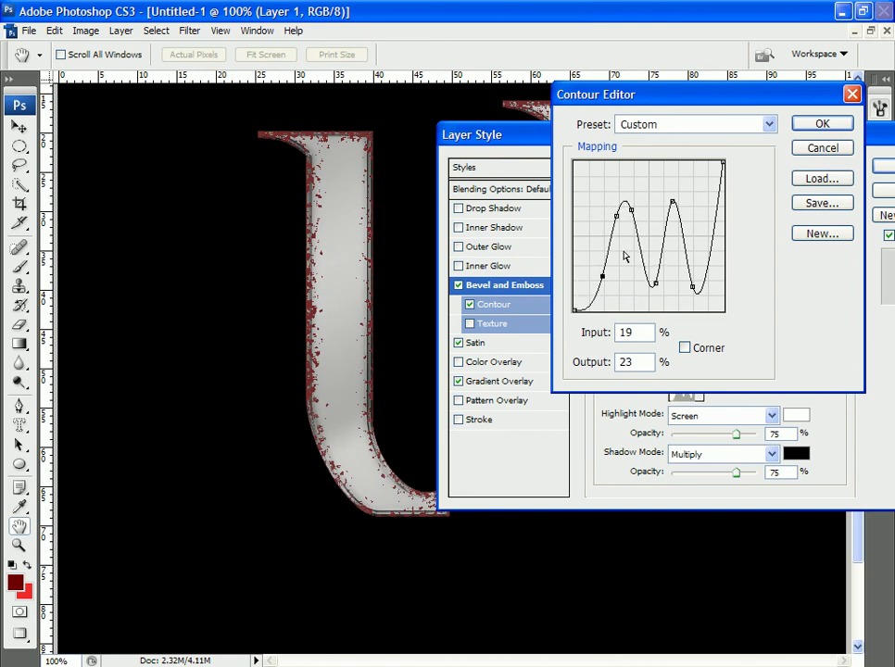
pyautogui.moveTo(624, 223)
pyautogui.mouseDown()
pyautogui.moveTo(602, 302)
pyautogui.moveTo(633, 232)
pyautogui.mouseUp()
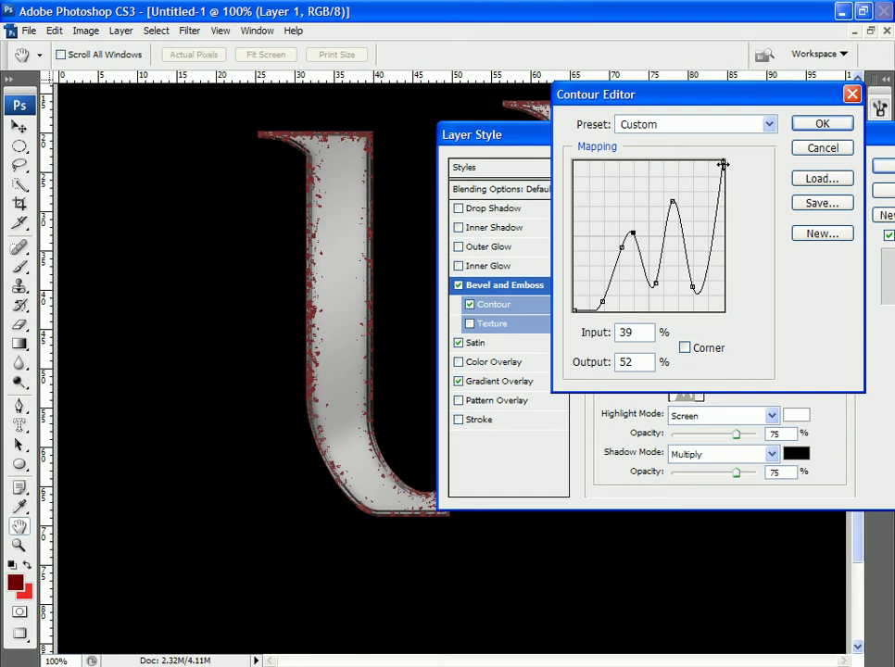
pyautogui.moveTo(723, 164); pyautogui.dragTo(724, 228)
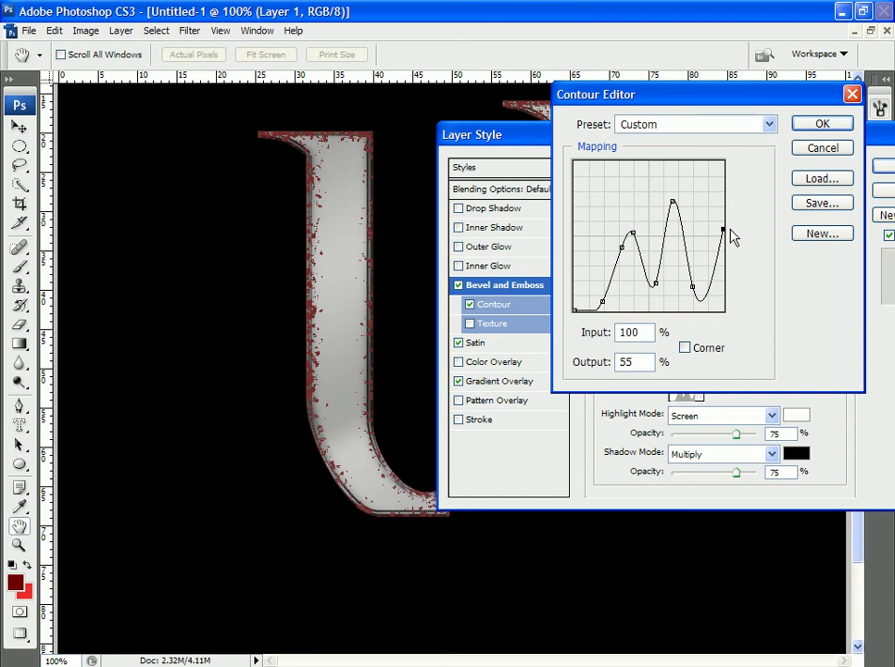
pyautogui.moveTo(635, 229); pyautogui.dragTo(631, 240)
pyautogui.moveTo(602, 303); pyautogui.dragTo(601, 282)
pyautogui.click(822, 123)
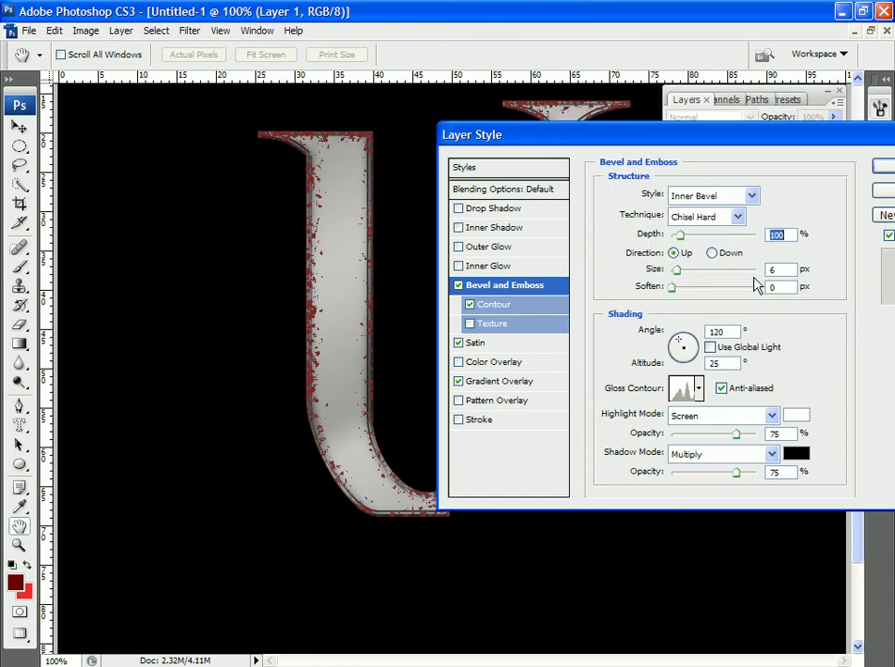
pyautogui.click(508, 384)
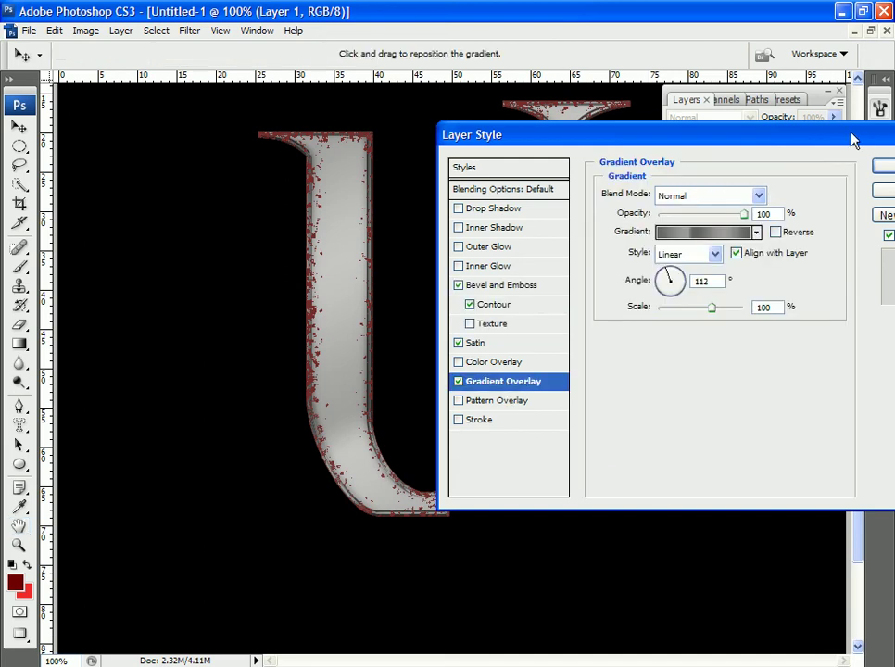
pyautogui.moveTo(852, 139); pyautogui.dragTo(709, 138)
# Commit the layer effects and load the U's outline as a selection from Layer 1
pyautogui.click(772, 171)
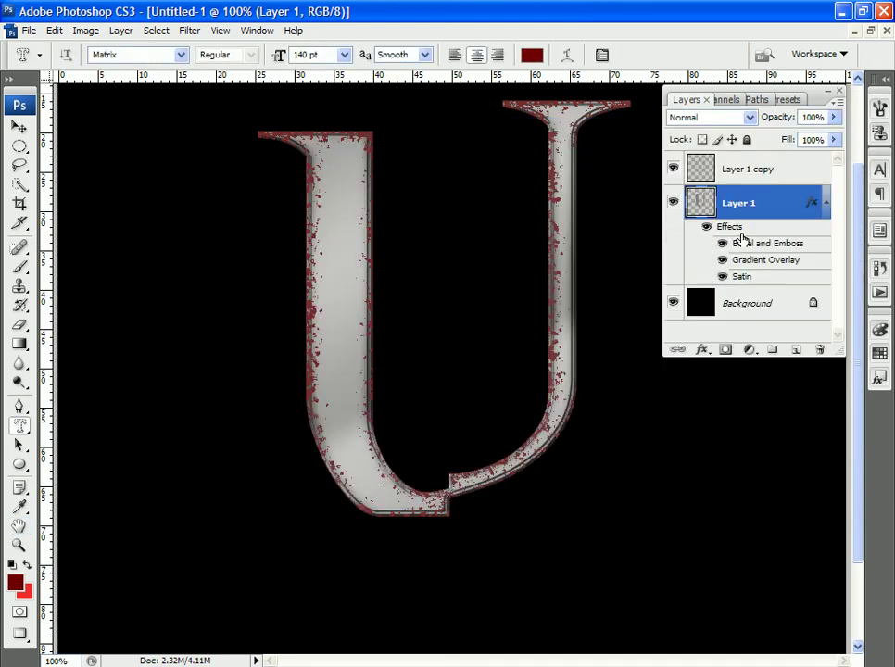
pyautogui.keyDown('ctrl'); pyautogui.click(706, 211); pyautogui.keyUp('ctrl')
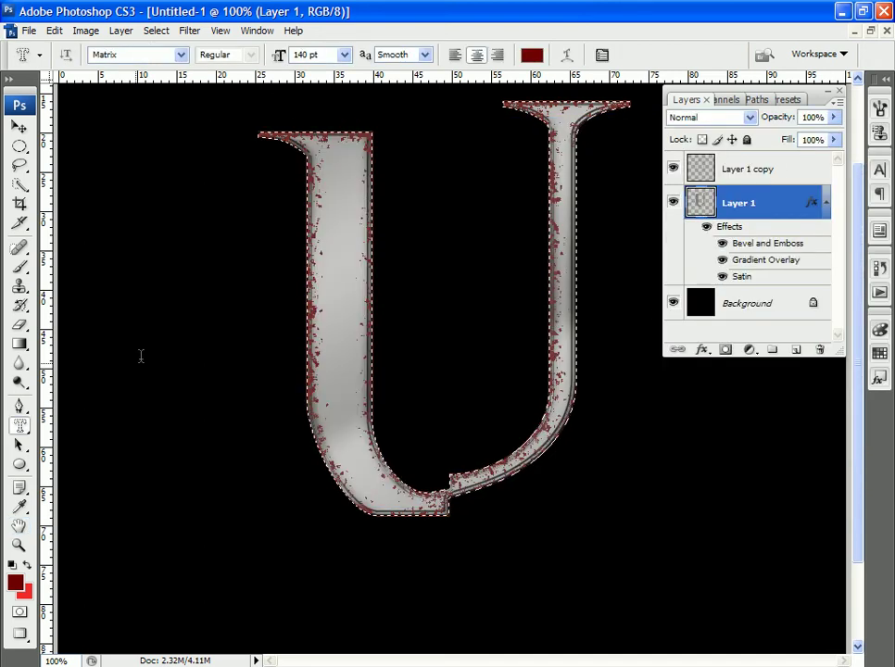
pyautogui.click(20, 344)
pyautogui.click(126, 54)
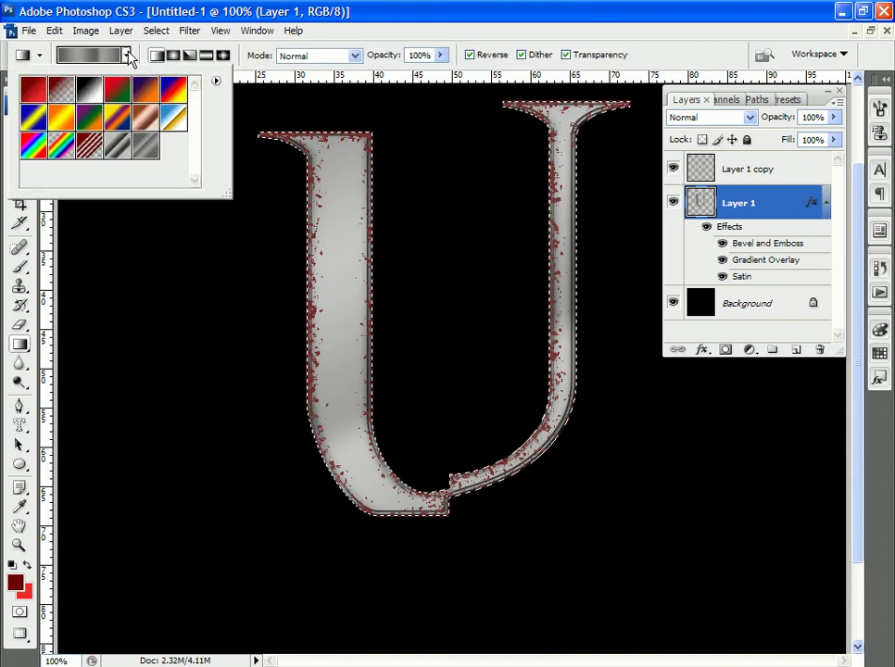
pyautogui.click(623, 13)
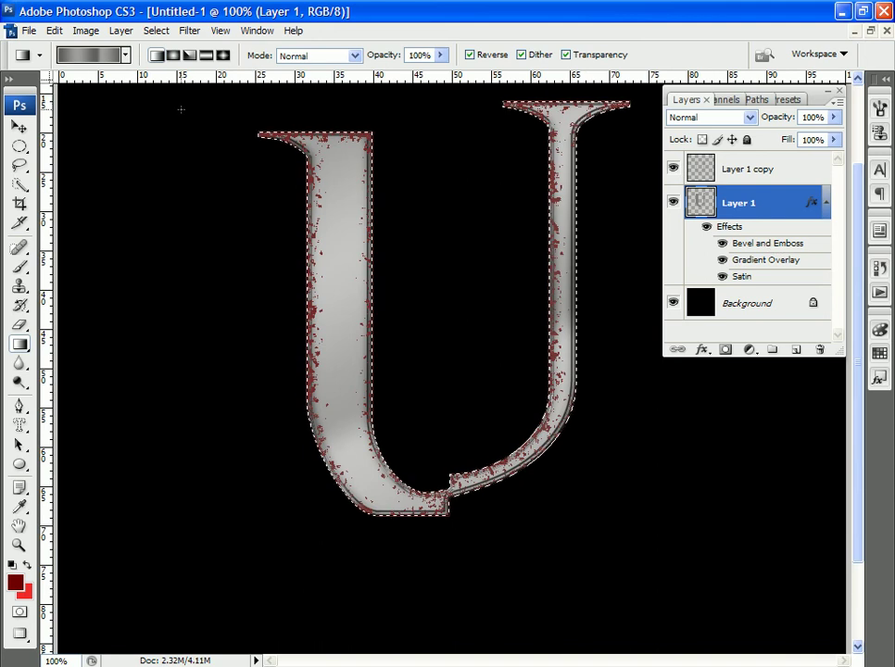
# Draw a diagonal grey gradient inside the U from upper left to lower right
pyautogui.moveTo(333, 146); pyautogui.dragTo(560, 524)
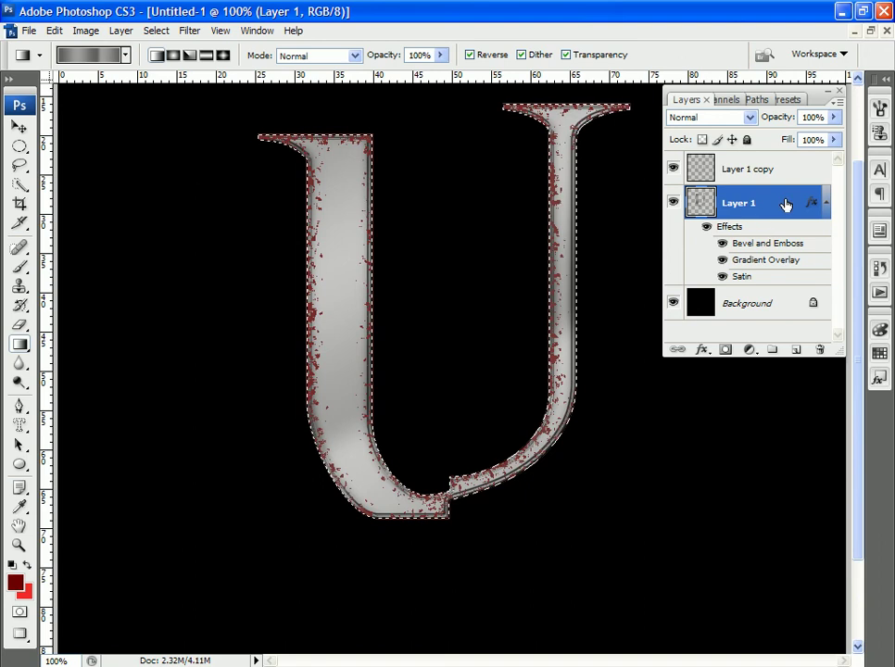
pyautogui.click(834, 139)
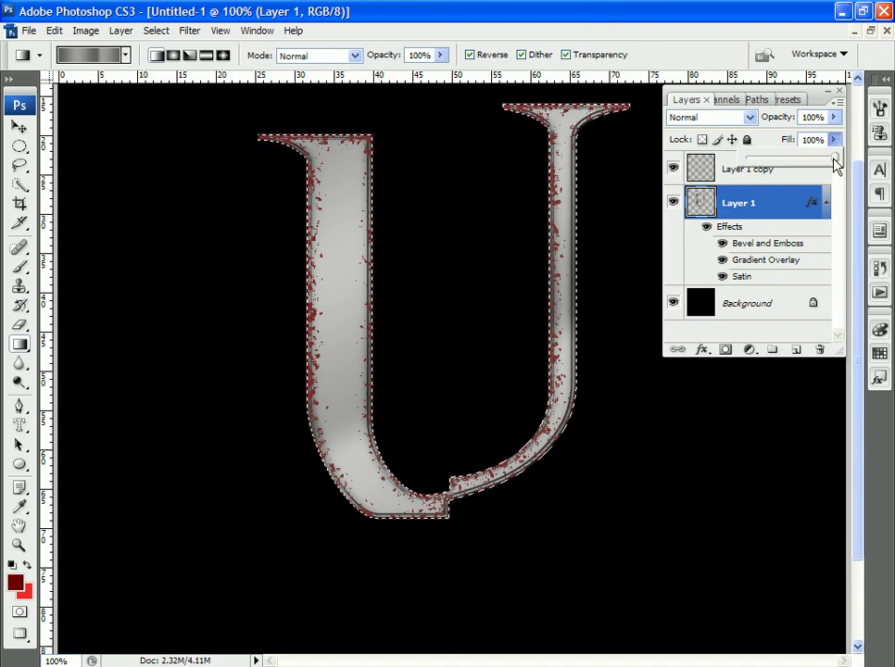
pyautogui.click(727, 211)
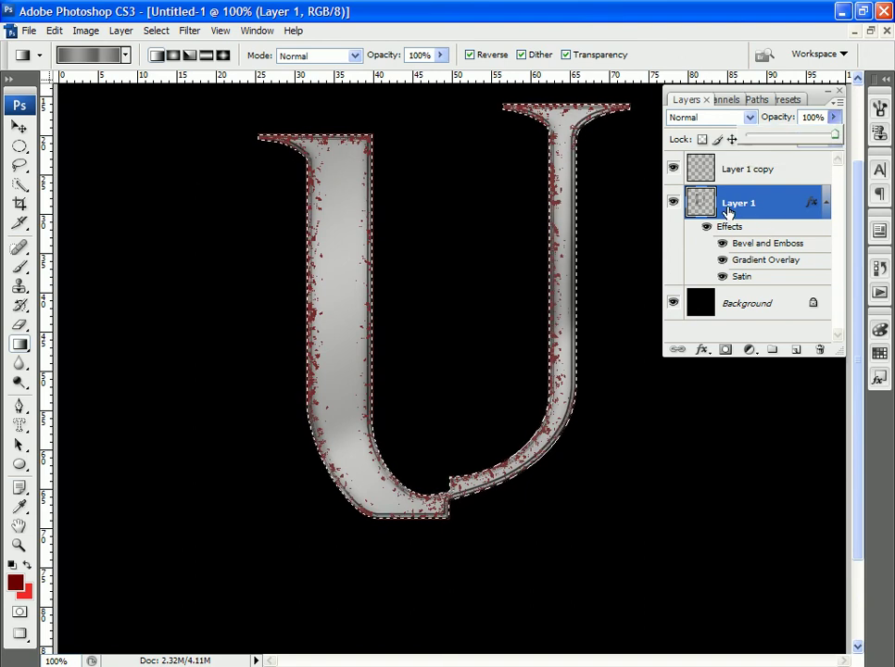
# Reopen Layer 1's styles and lower the Satin opacity
pyautogui.doubleClick(728, 235)
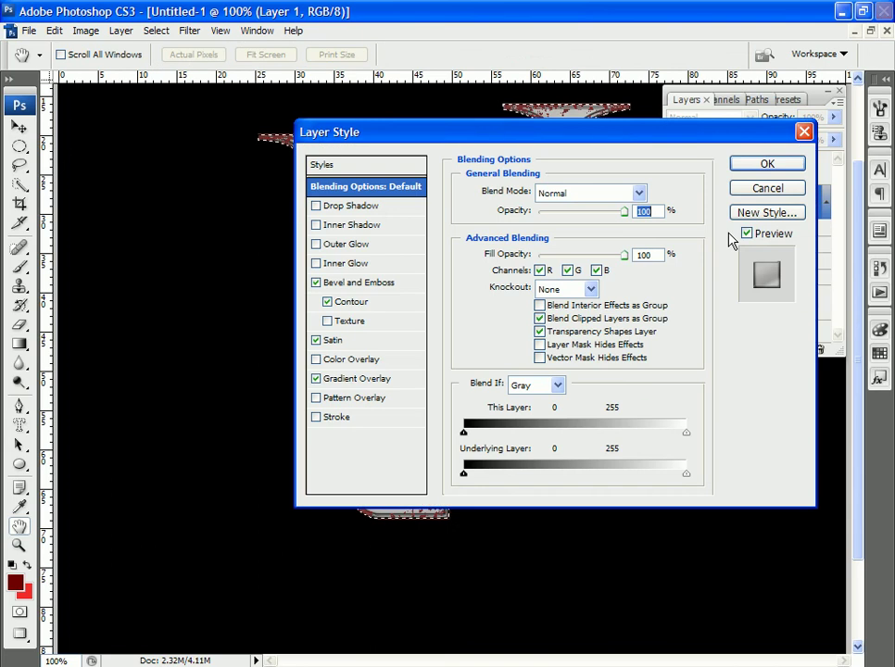
pyautogui.moveTo(412, 135); pyautogui.dragTo(566, 121)
pyautogui.click(491, 327)
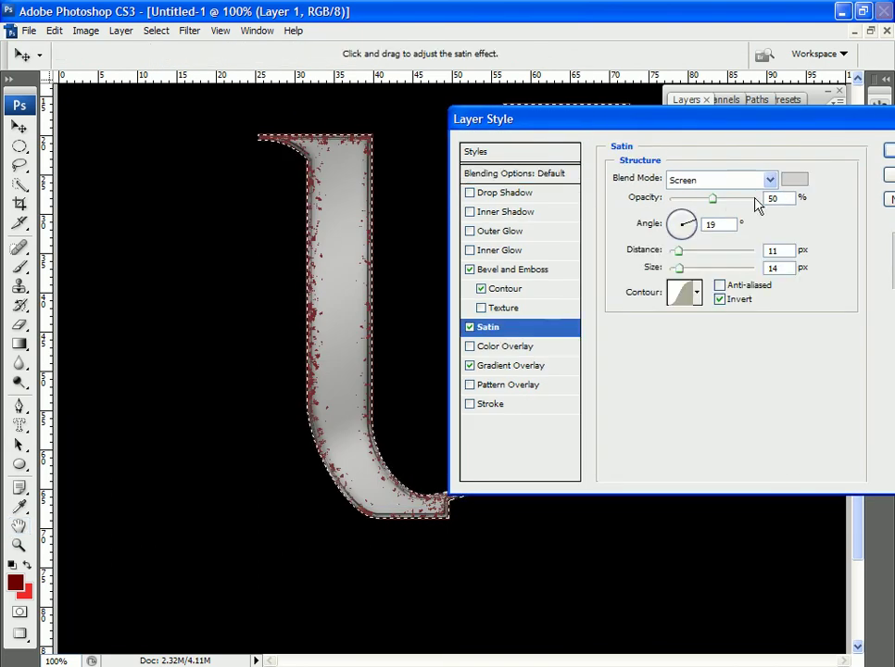
pyautogui.moveTo(713, 198); pyautogui.dragTo(688, 203)
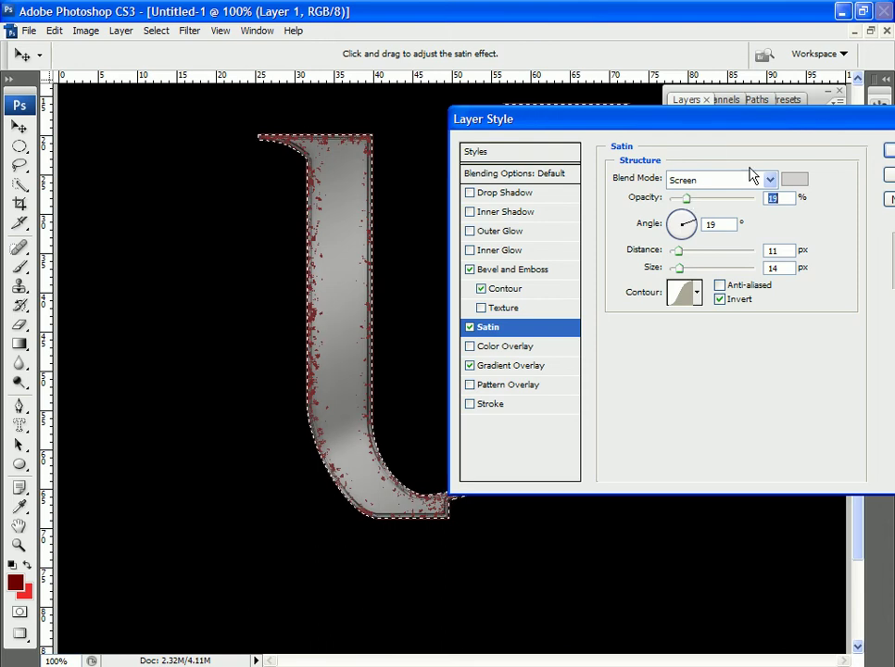
pyautogui.moveTo(718, 121); pyautogui.dragTo(654, 153)
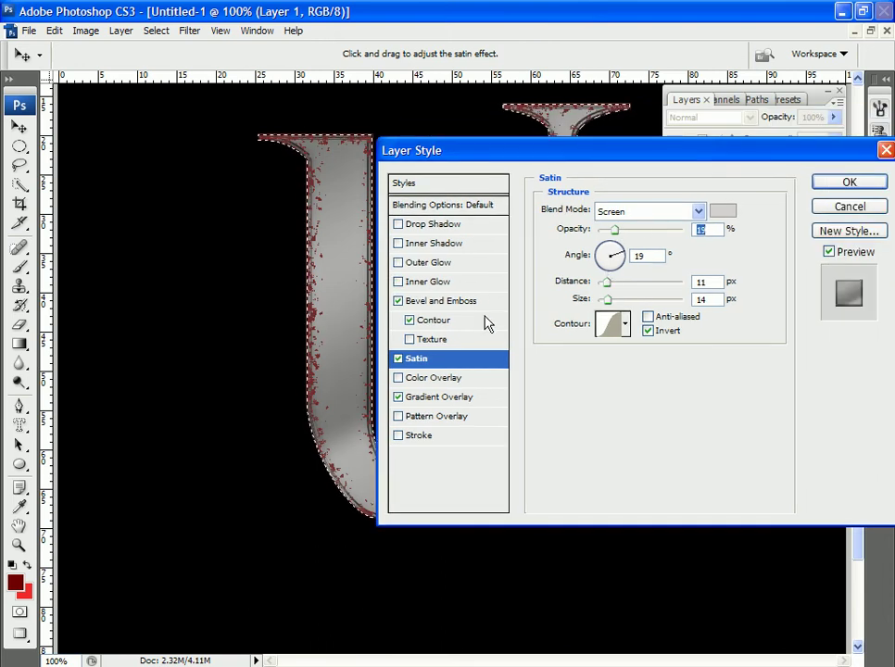
# Set the bevel to depth 174%, size 10 px and highlight opacity 90%
pyautogui.click(443, 302)
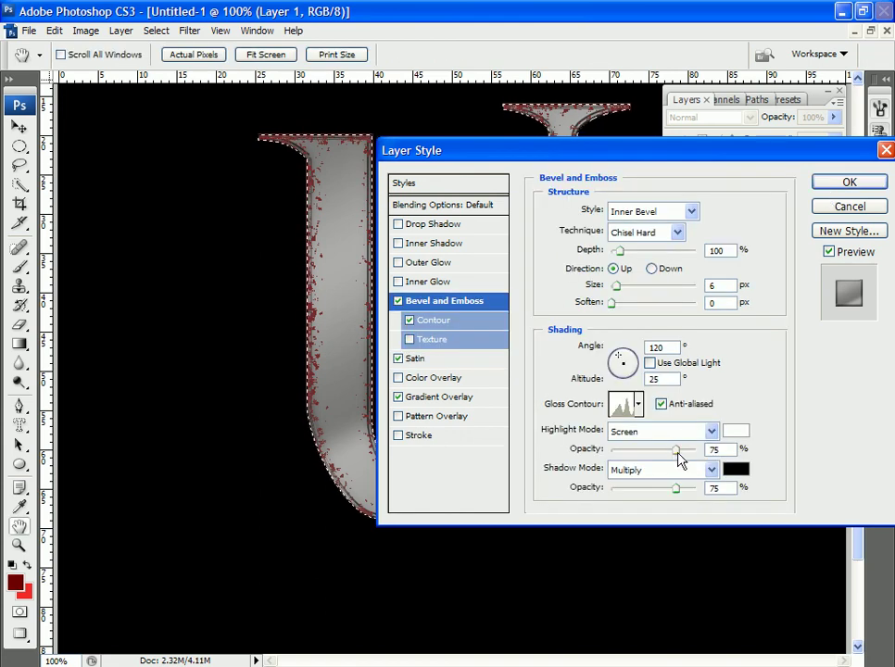
pyautogui.moveTo(675, 451); pyautogui.dragTo(689, 450)
pyautogui.moveTo(630, 251); pyautogui.dragTo(622, 285)
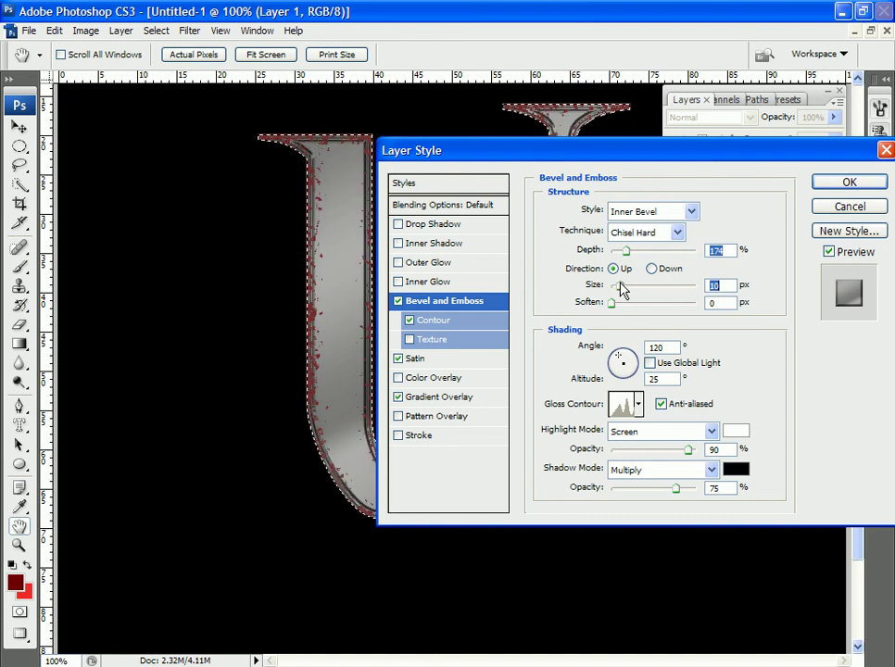
pyautogui.press('Tab')
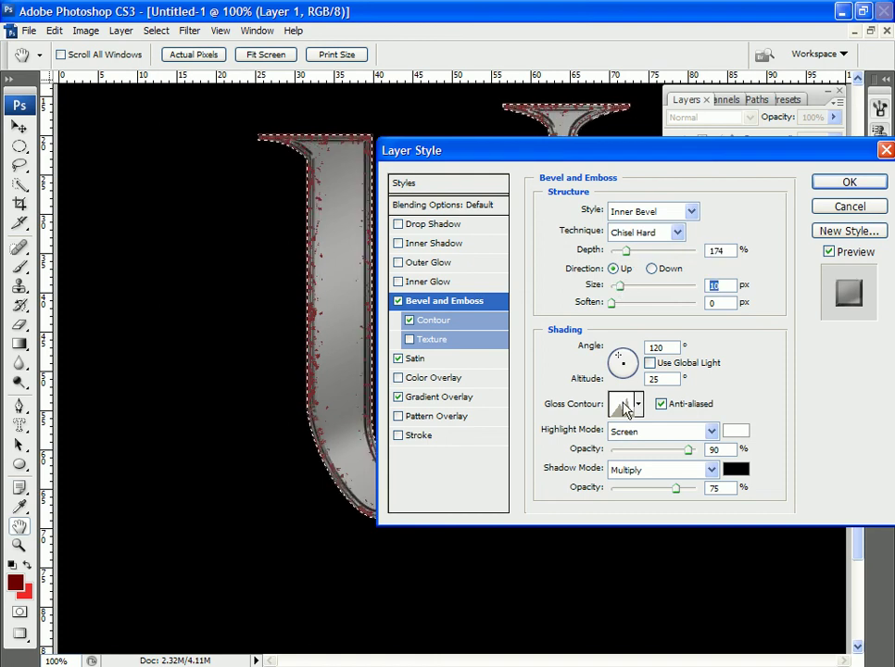
# Edit the Gloss Contour, adding a raised point and lowering a peak to 62
pyautogui.click(621, 405)
pyautogui.moveTo(598, 283); pyautogui.dragTo(651, 290)
pyautogui.moveTo(673, 203); pyautogui.dragTo(674, 218)
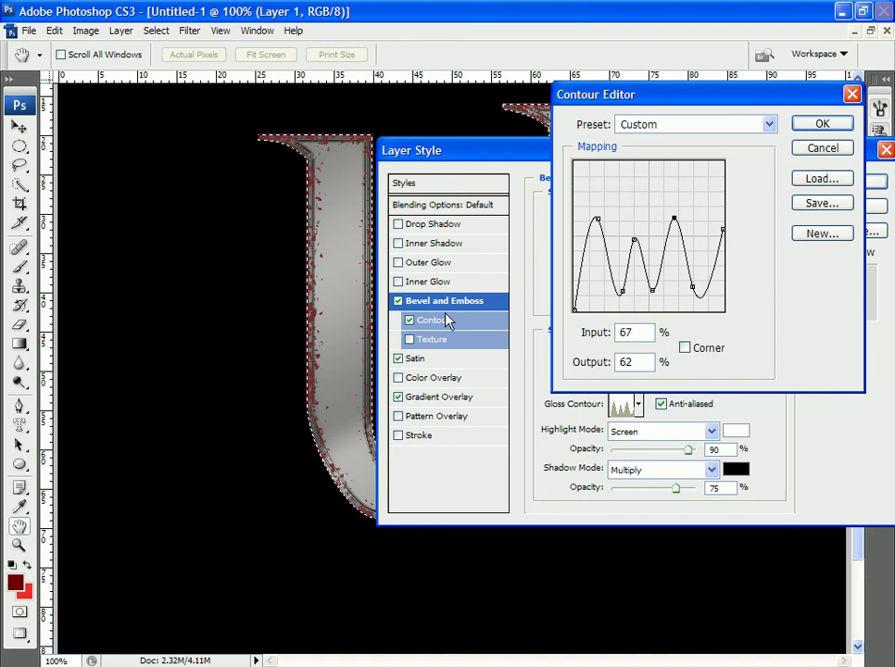
pyautogui.click(834, 127)
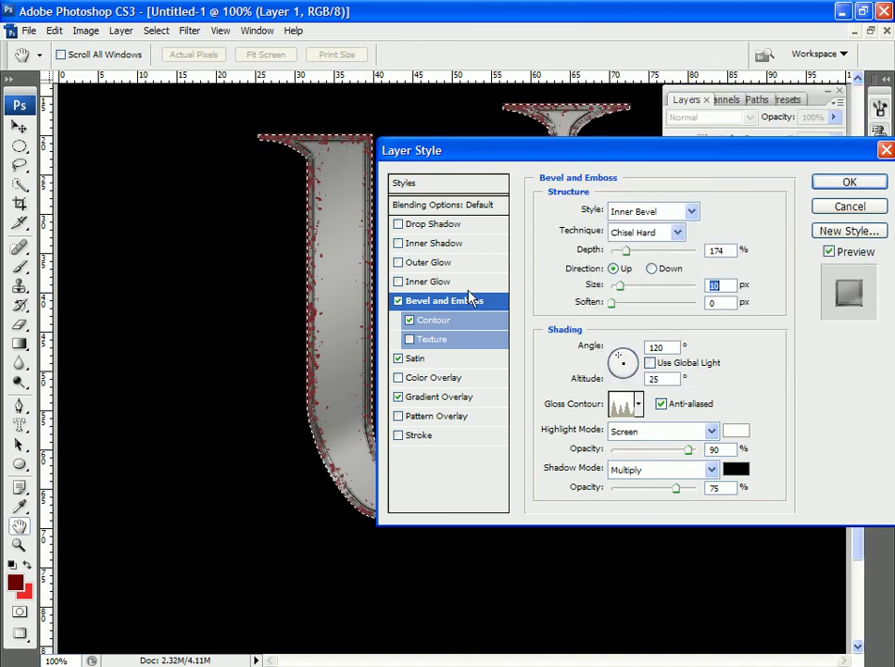
# Rework the bevel Contour into a sharper multi-peak curve and apply the effects
pyautogui.click(431, 322)
pyautogui.click(603, 227)
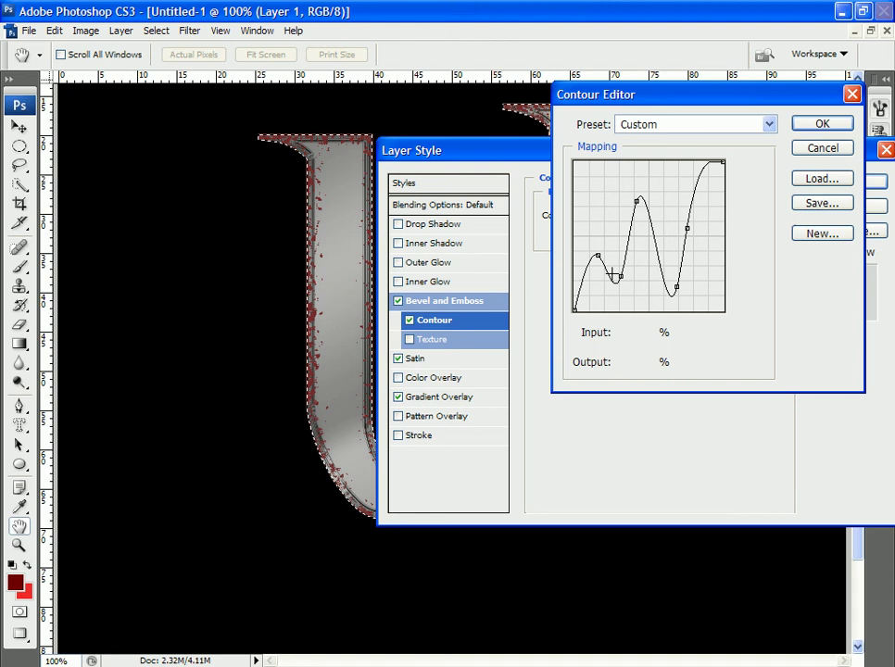
pyautogui.click(599, 243)
pyautogui.moveTo(598, 243); pyautogui.dragTo(637, 255)
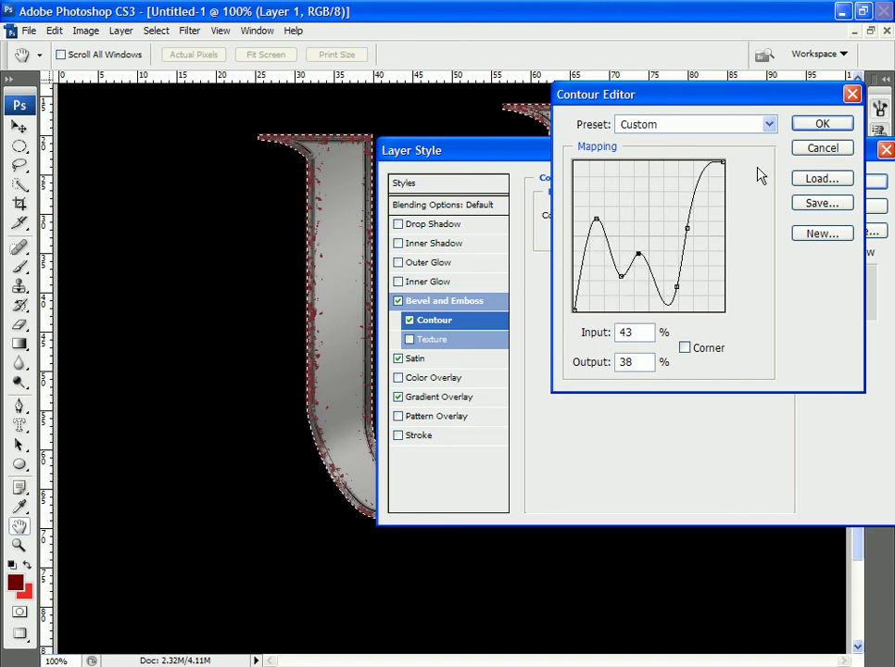
pyautogui.moveTo(676, 286); pyautogui.dragTo(672, 263)
pyautogui.moveTo(711, 186); pyautogui.dragTo(706, 278)
pyautogui.click(819, 126)
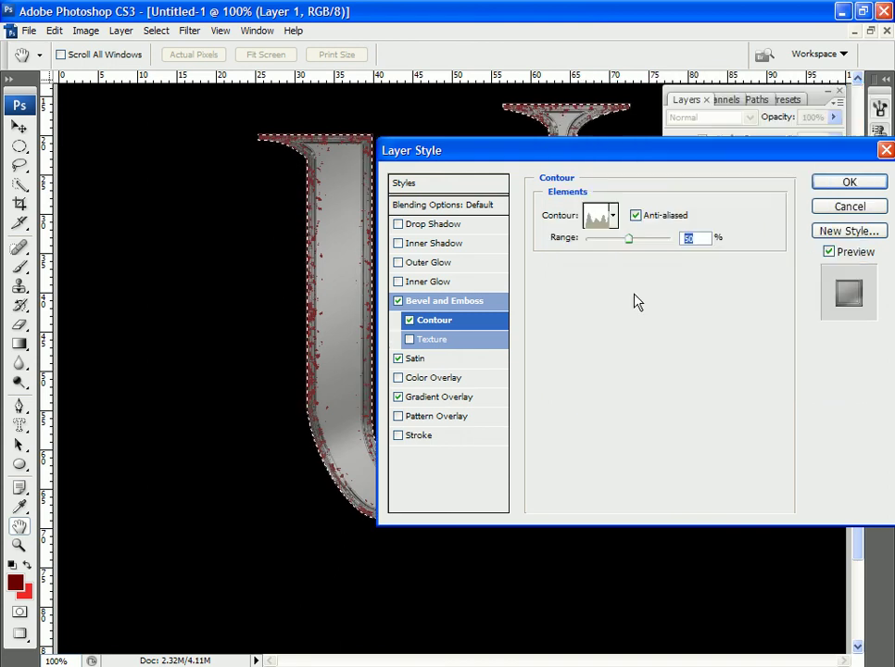
pyautogui.click(849, 181)
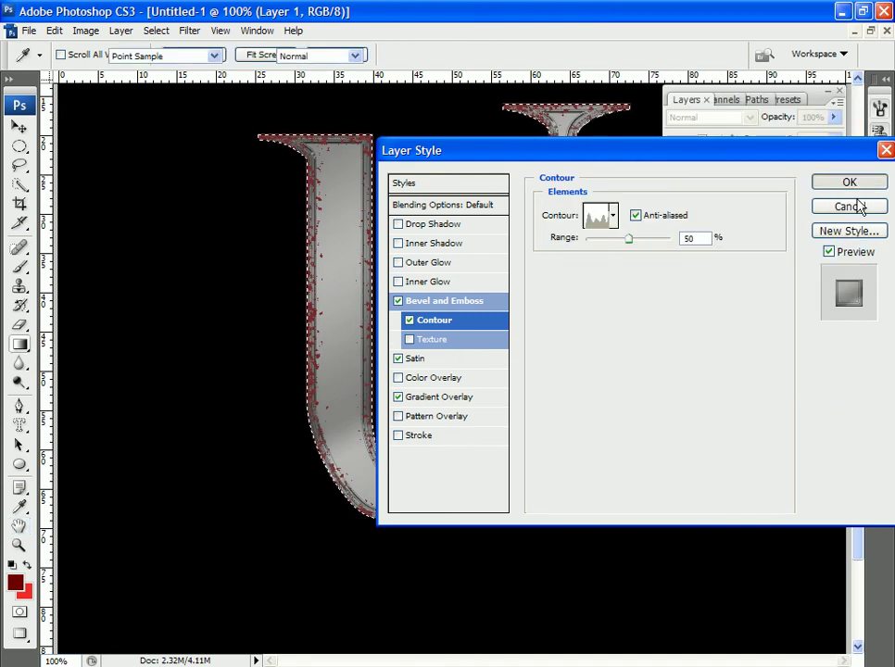
pyautogui.press('g')
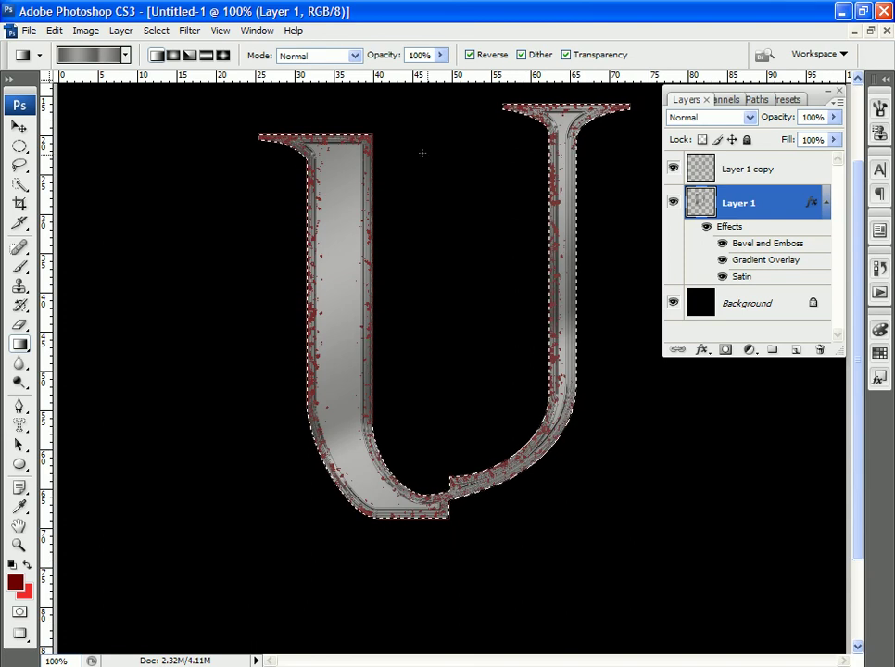
# Add a Bevel and Emboss effect to Layer 1 copy
pyautogui.click(741, 170)
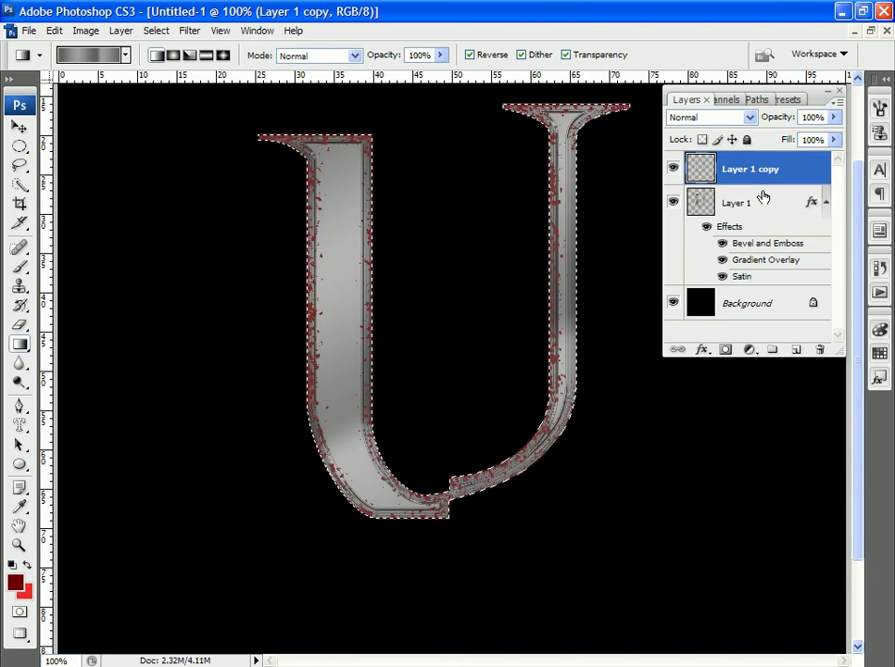
pyautogui.click(750, 351)
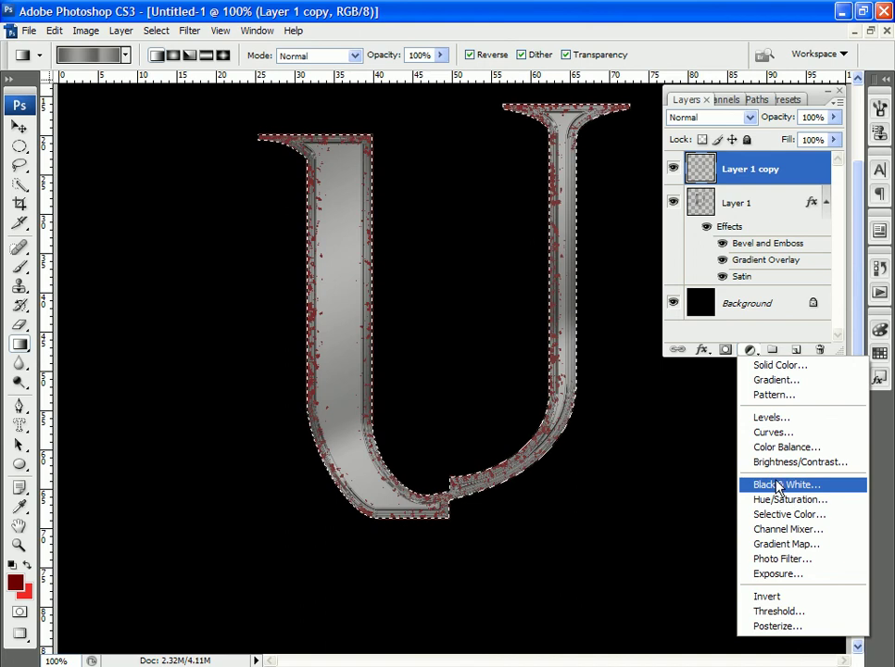
pyautogui.click(703, 169)
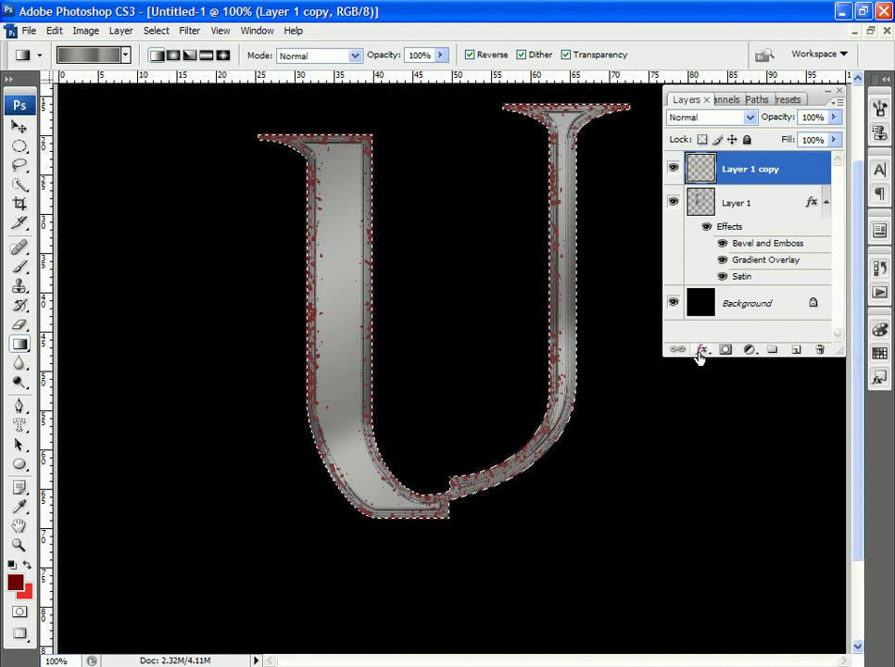
pyautogui.click(702, 351)
pyautogui.click(697, 414)
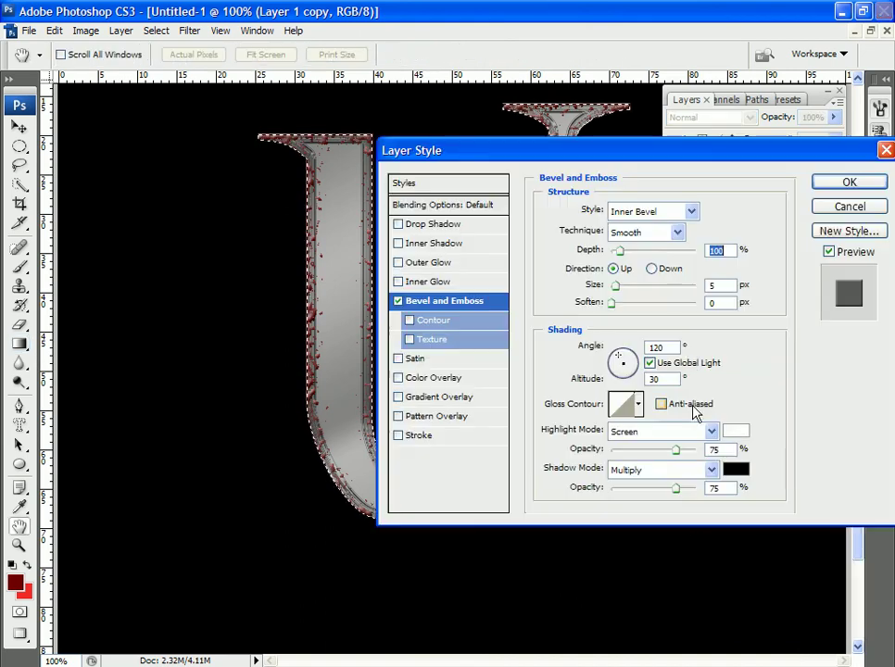
# Make the bevel highlight pale pink and the shadow dark red 590101
pyautogui.click(734, 432)
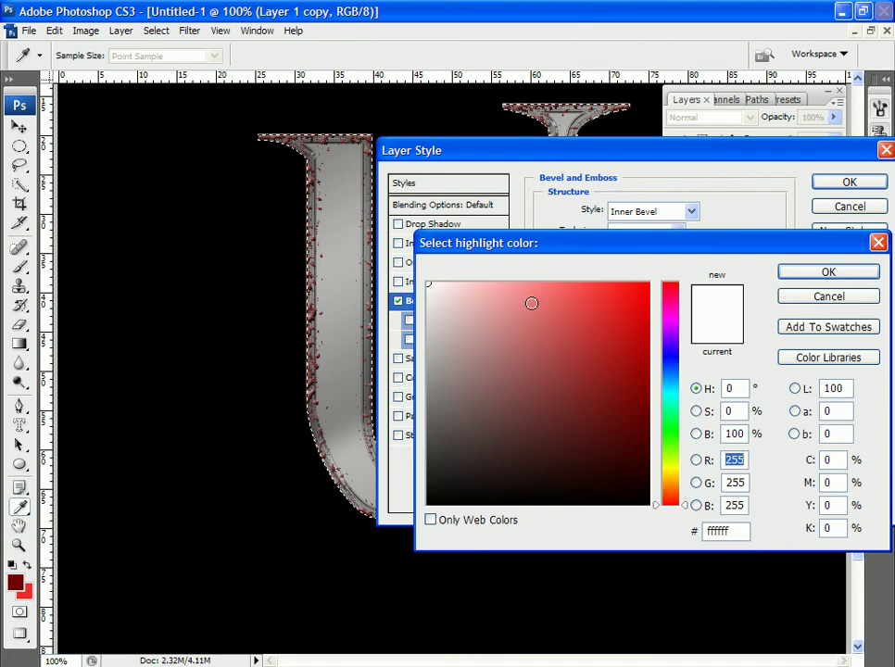
pyautogui.click(509, 290)
pyautogui.click(823, 272)
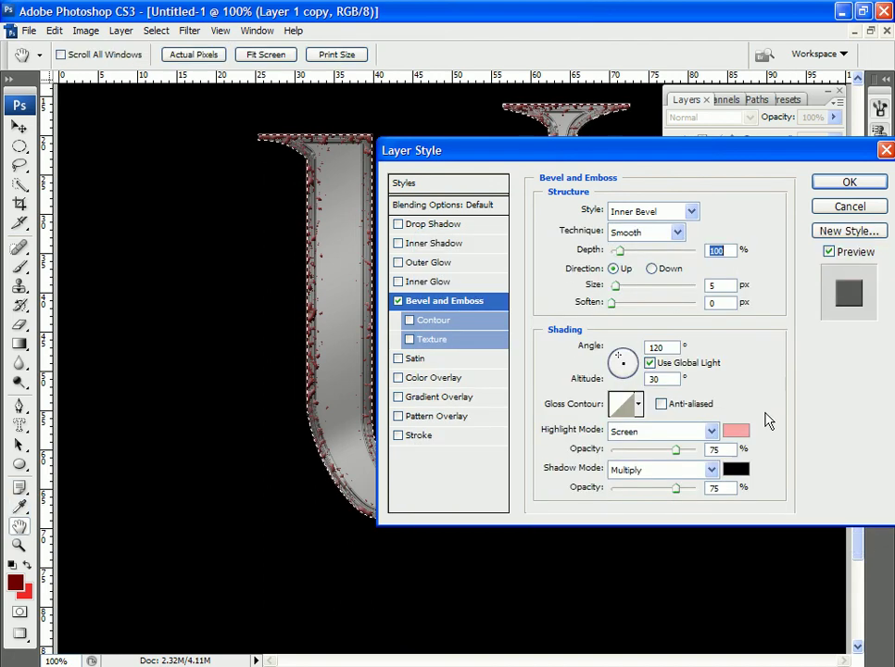
pyautogui.click(736, 469)
pyautogui.click(646, 427)
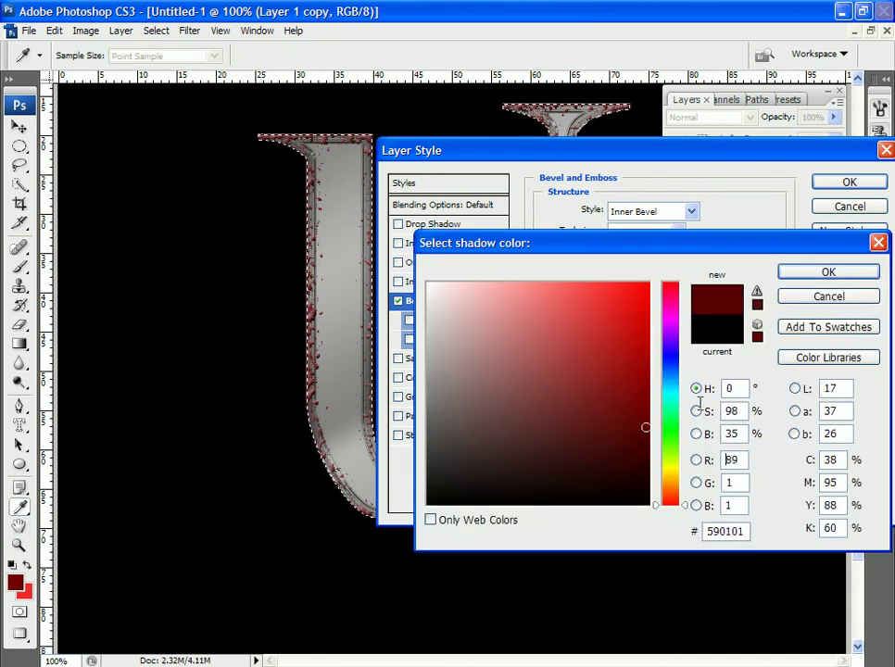
pyautogui.click(825, 272)
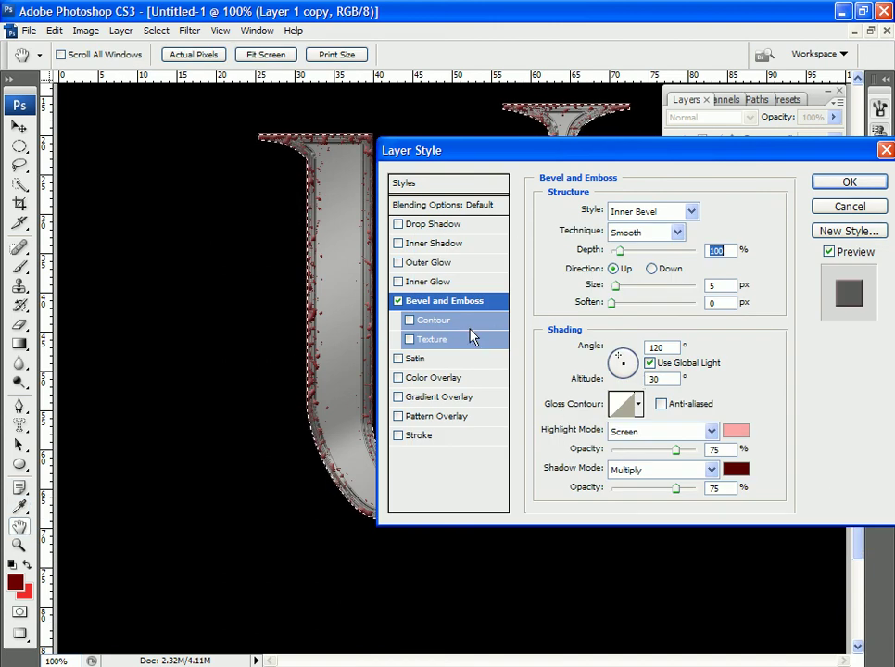
# Turn off Global Light, set altitude 75 and bevel depth 134%, and apply
pyautogui.click(650, 363)
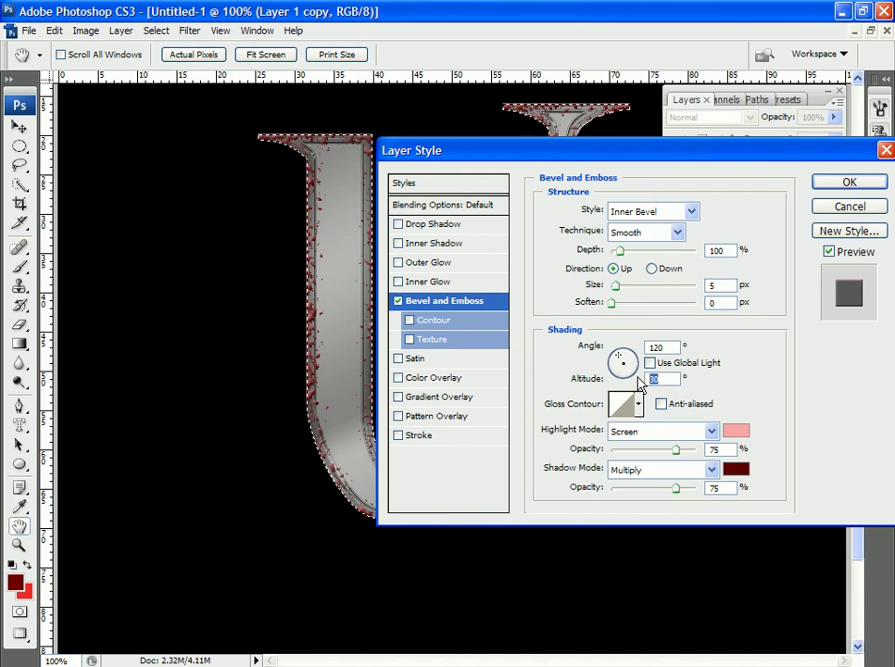
pyautogui.write('60')
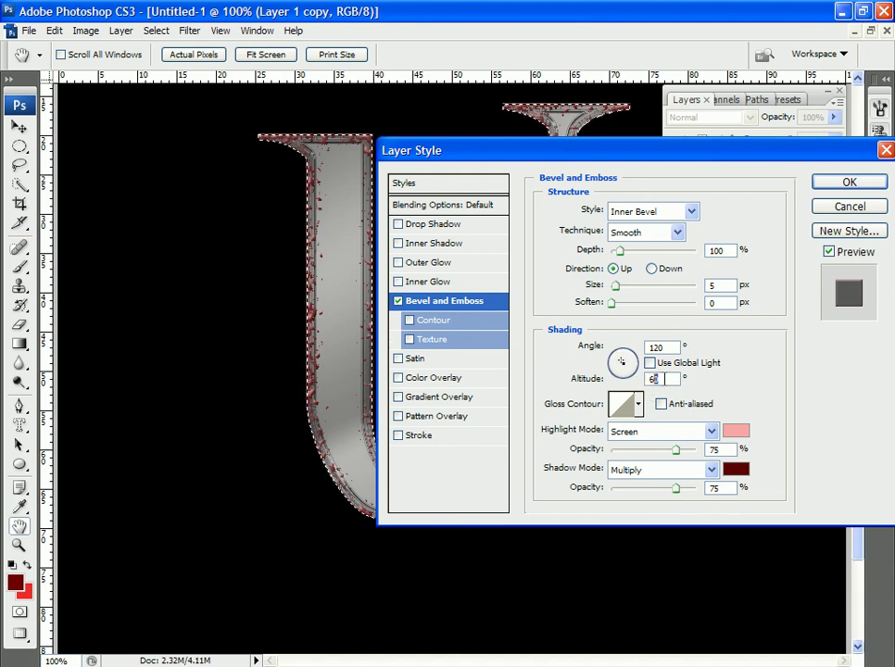
pyautogui.doubleClick(664, 379)
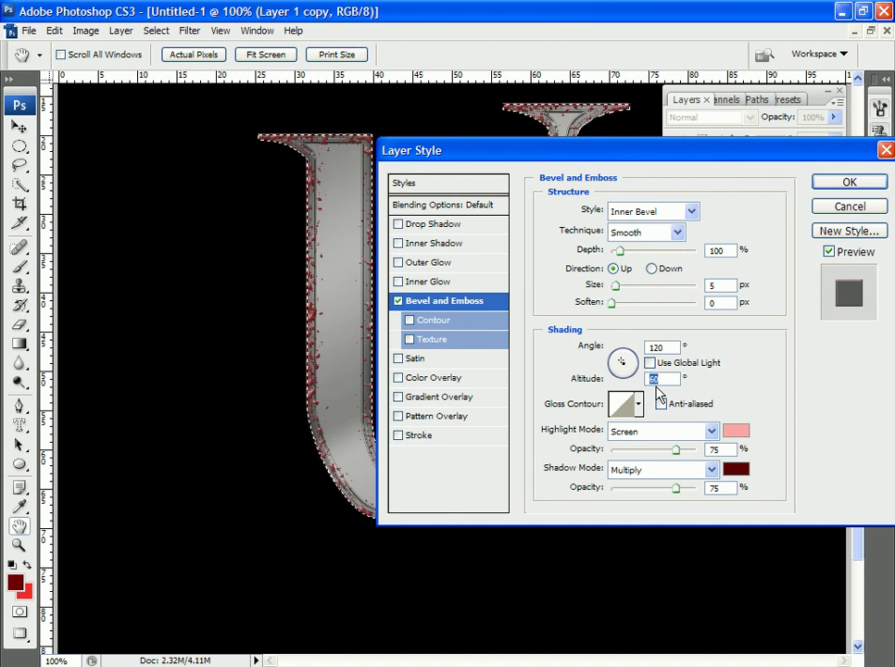
pyautogui.write('75')
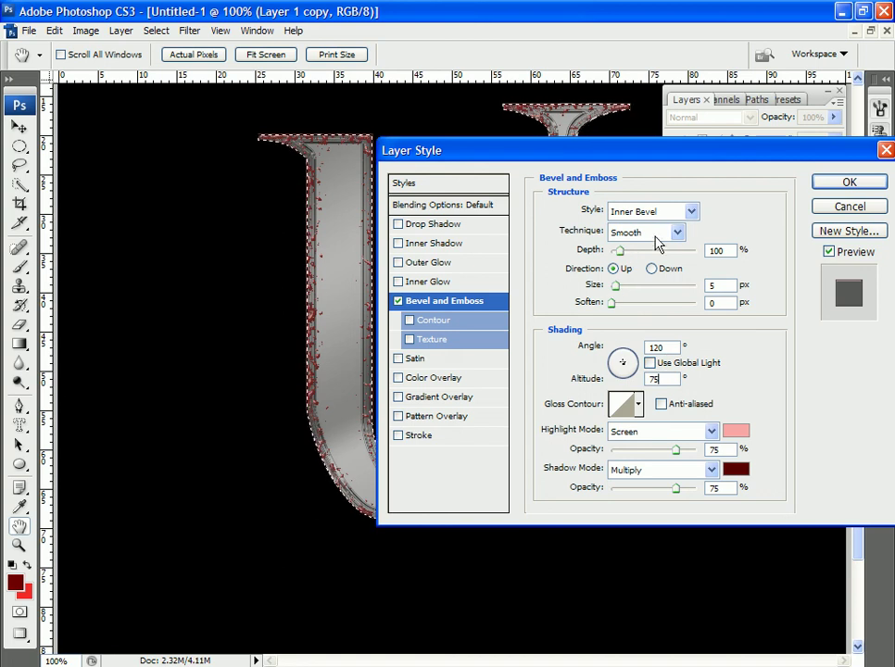
pyautogui.moveTo(620, 251); pyautogui.dragTo(624, 259)
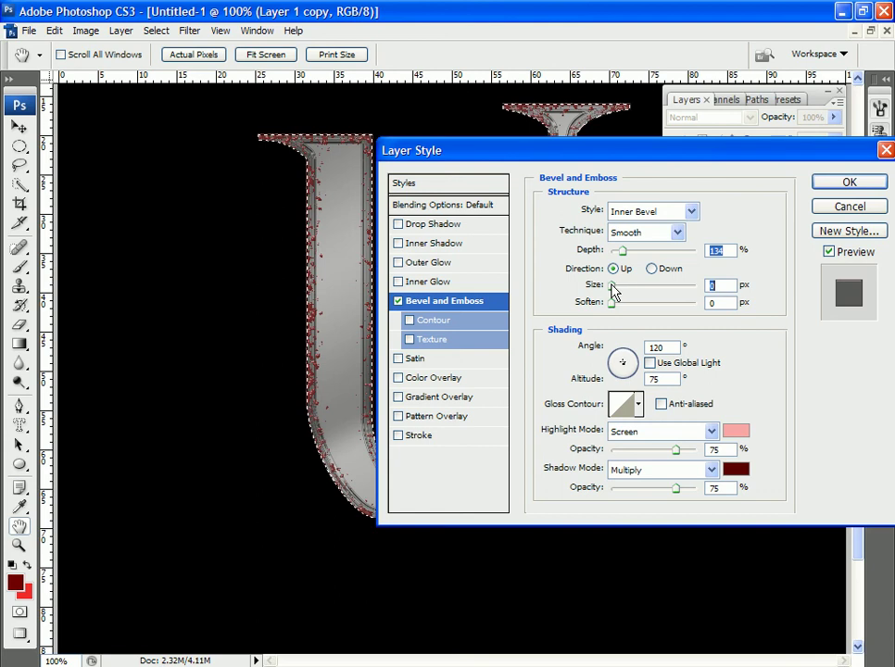
pyautogui.moveTo(627, 161); pyautogui.dragTo(720, 292)
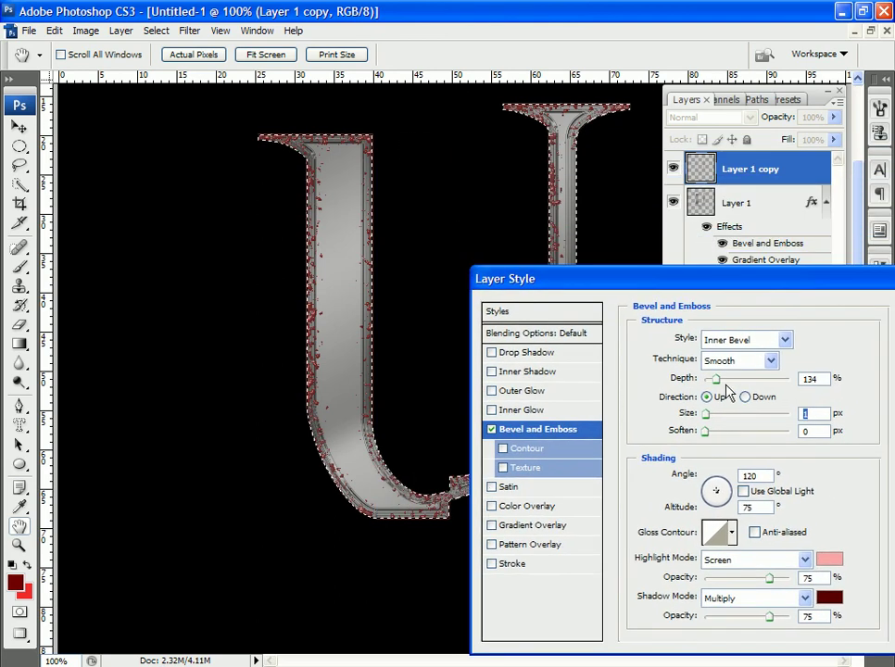
pyautogui.moveTo(783, 290); pyautogui.dragTo(554, 265)
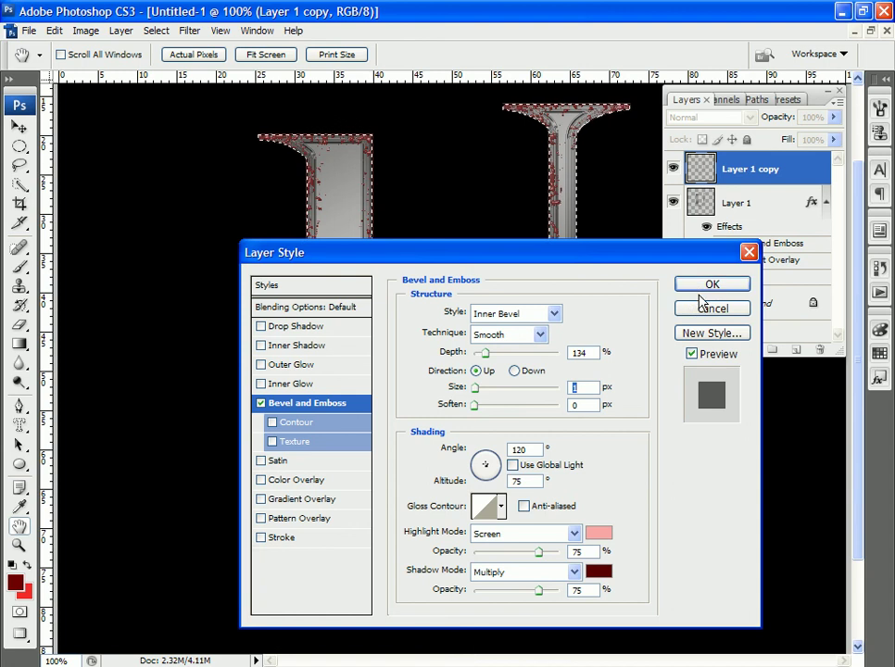
pyautogui.click(701, 295)
# Zoom in to inspect the beveled edges, then deselect the U
pyautogui.press('g')
pyautogui.hotkey('ctrl', '+')
pyautogui.hotkey('ctrl', '+')
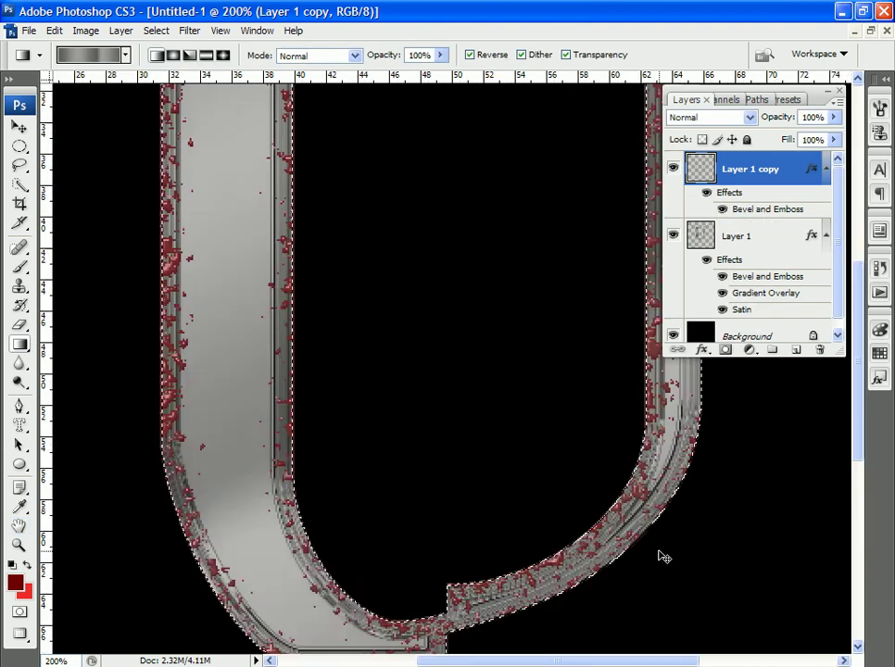
pyautogui.hotkey('ctrl', '-')
pyautogui.hotkey('ctrl', '-')
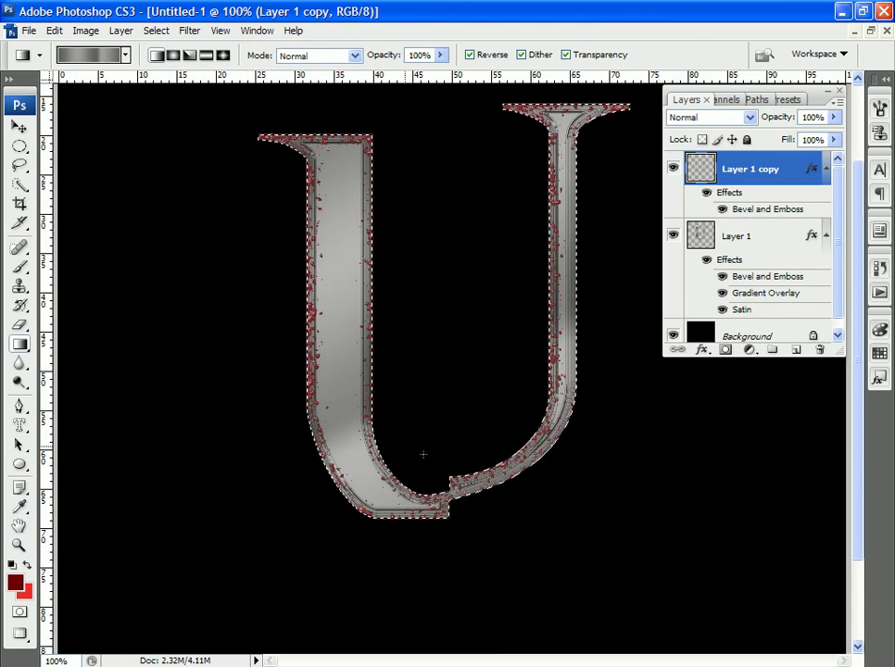
pyautogui.click(156, 30)
pyautogui.click(172, 66)
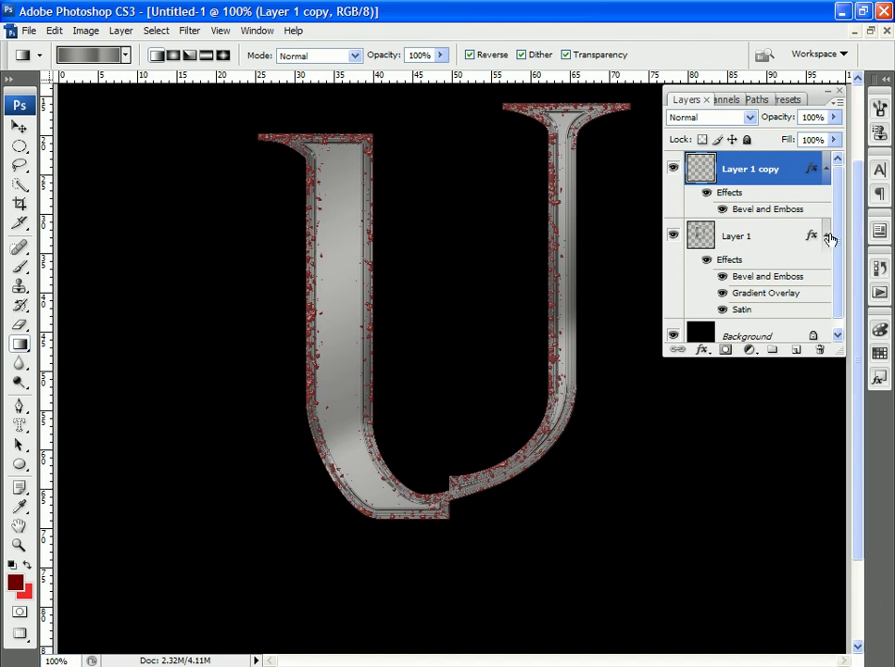
# Add a Pattern Overlay to Layer 1 using the golden rust texture
pyautogui.doubleClick(733, 262)
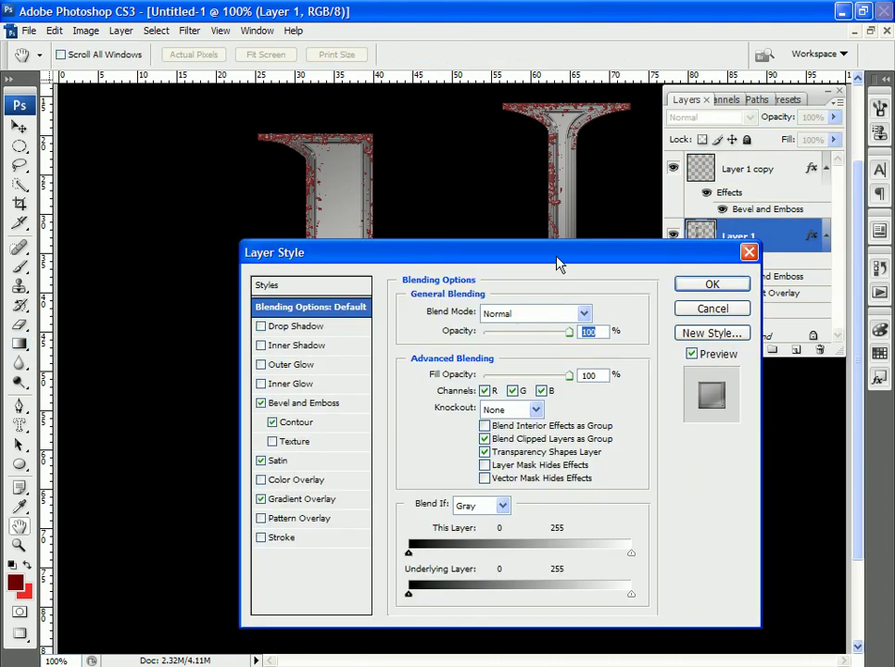
pyautogui.moveTo(558, 265); pyautogui.dragTo(768, 114)
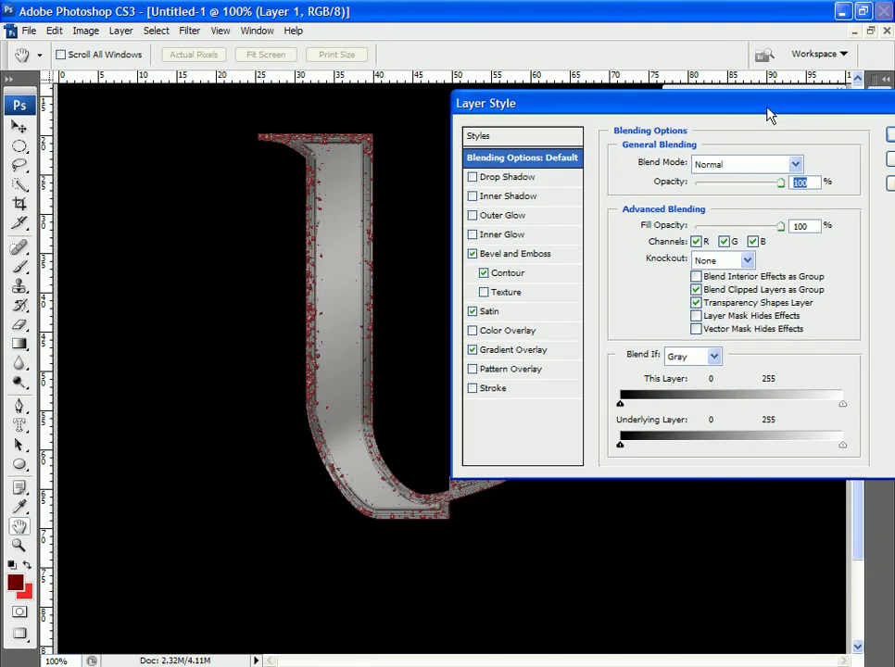
pyautogui.click(508, 380)
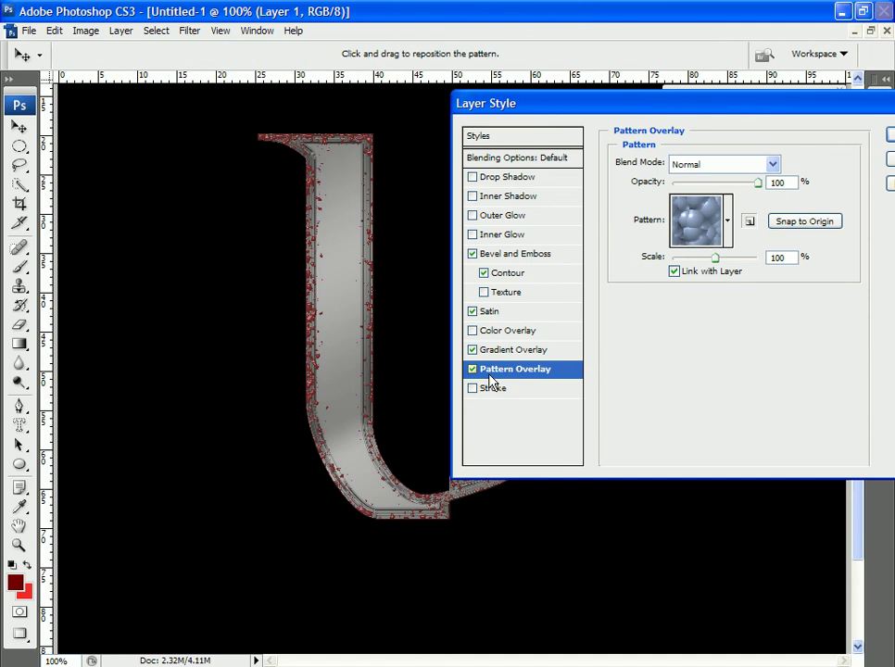
pyautogui.click(728, 221)
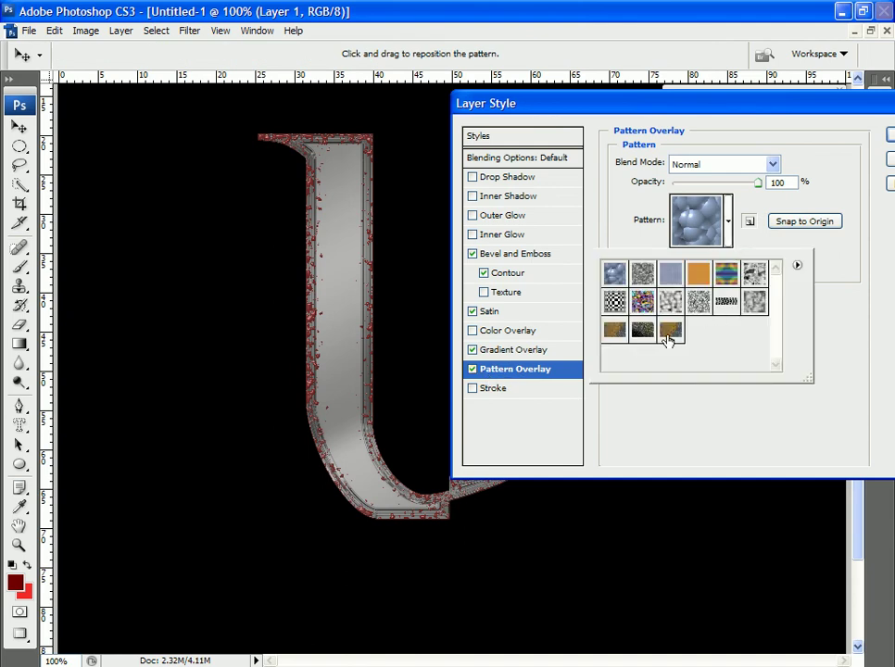
pyautogui.click(669, 332)
pyautogui.click(760, 116)
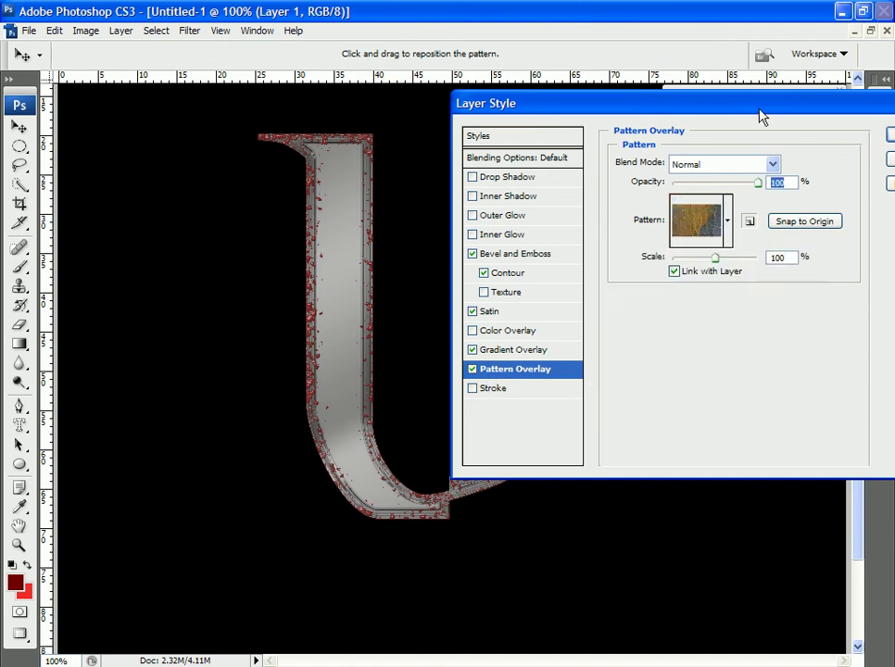
# Set the pattern scale to 50% and the Gradient Overlay blend mode to Overlay
pyautogui.click(513, 350)
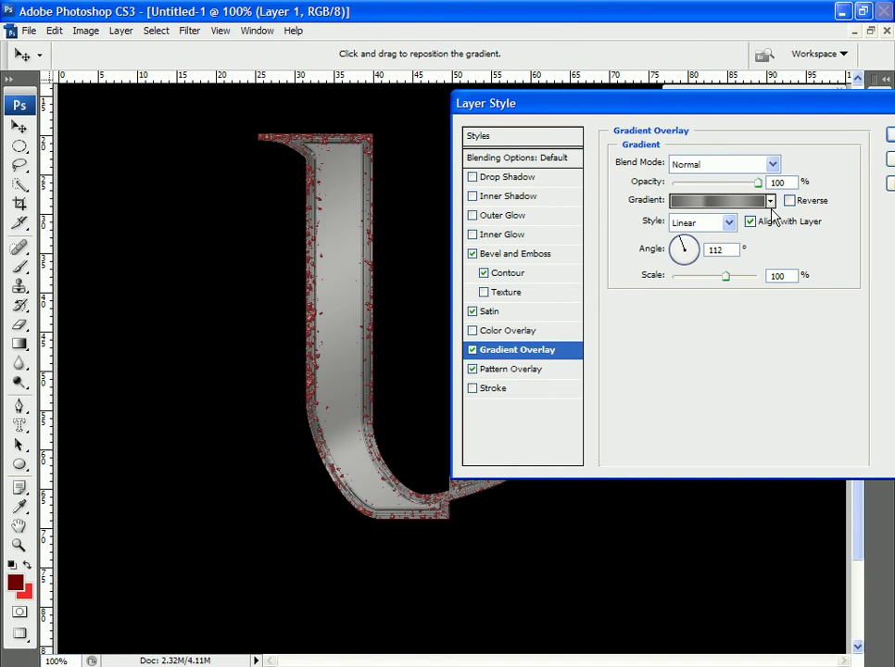
pyautogui.click(773, 164)
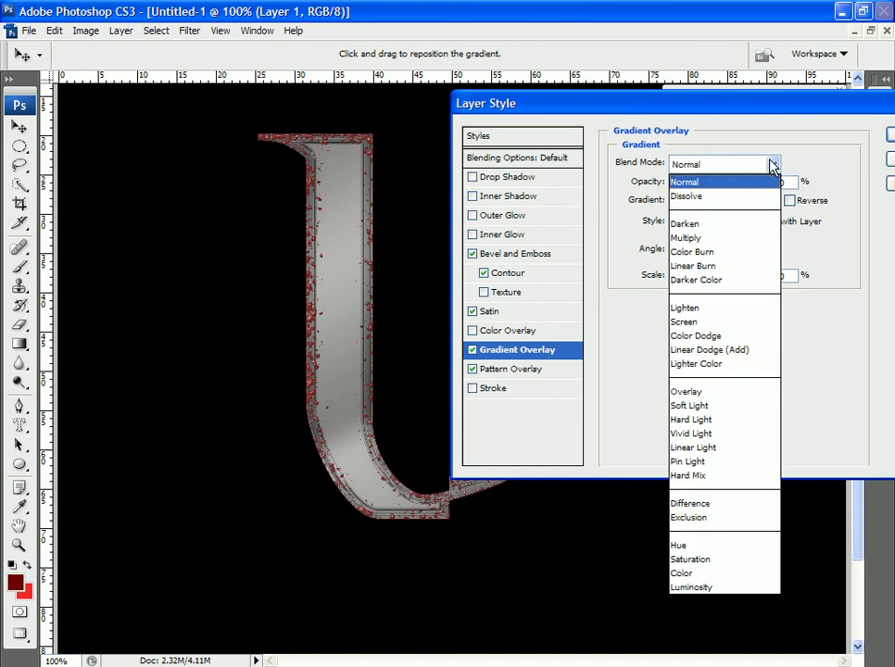
pyautogui.click(773, 164)
pyautogui.moveTo(757, 181)
pyautogui.mouseDown()
pyautogui.moveTo(674, 185)
pyautogui.moveTo(758, 183)
pyautogui.mouseUp()
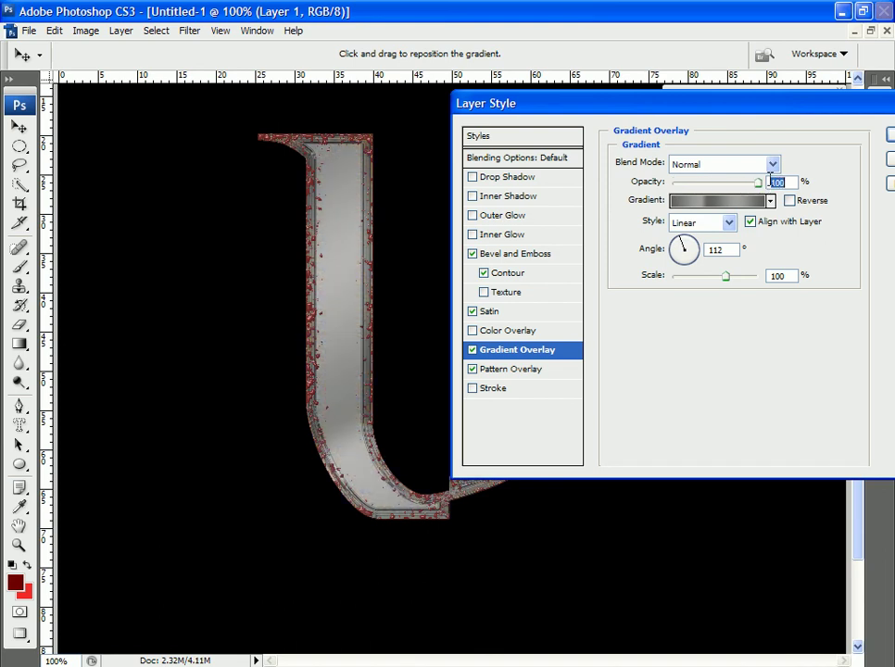
pyautogui.click(515, 370)
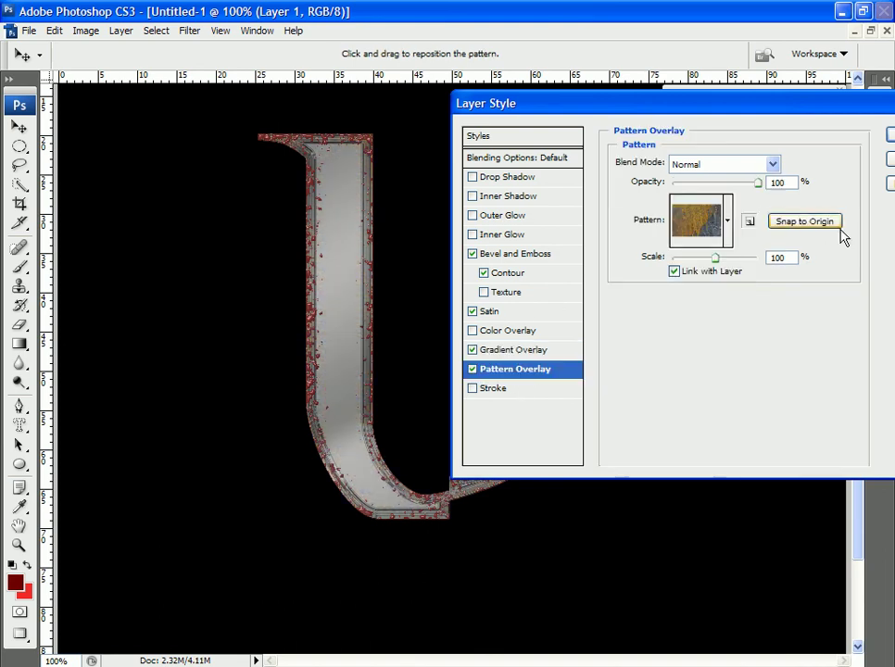
pyautogui.moveTo(796, 262); pyautogui.dragTo(754, 265)
pyautogui.click(509, 350)
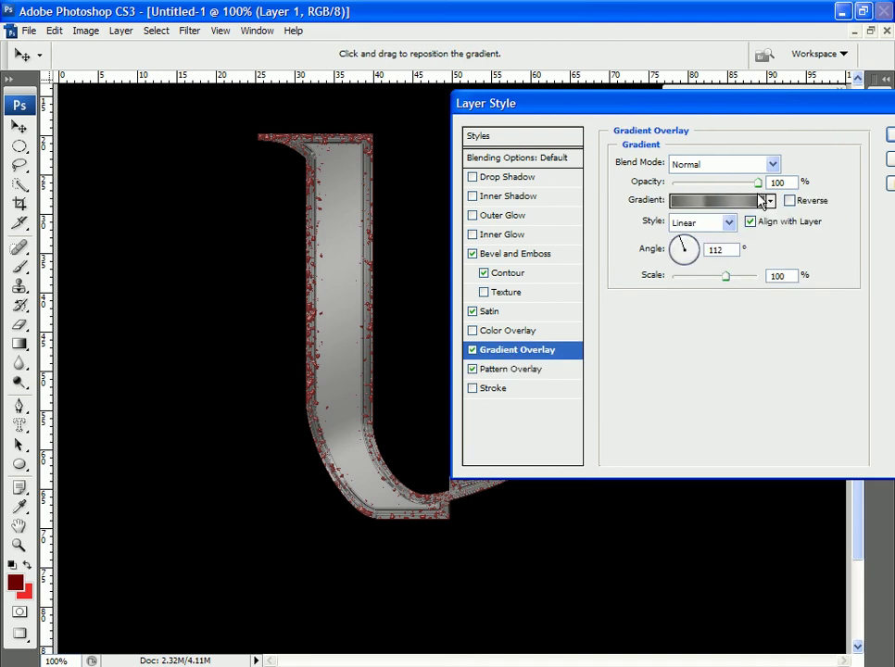
pyautogui.click(772, 166)
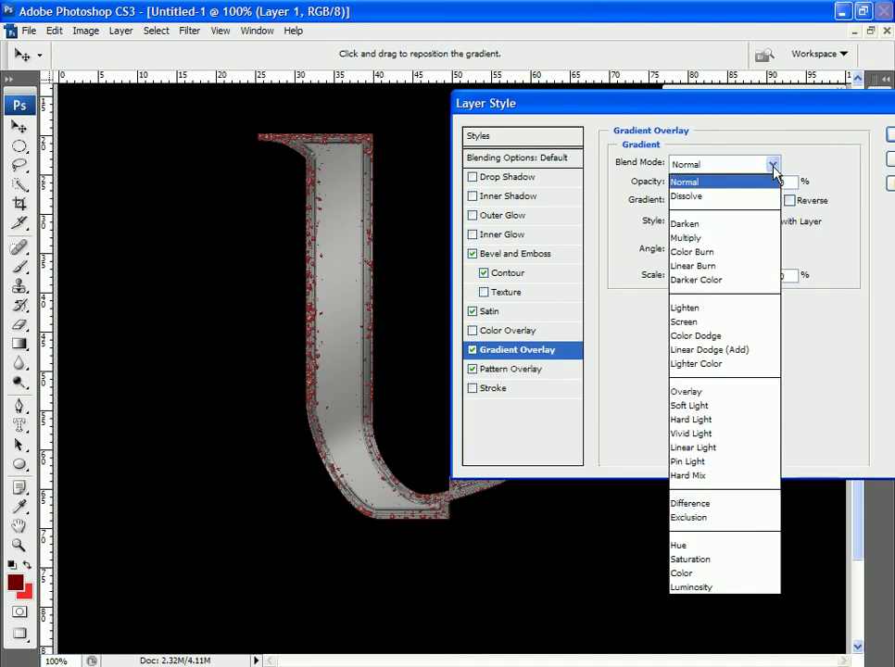
pyautogui.click(703, 394)
pyautogui.moveTo(707, 104); pyautogui.dragTo(711, 294)
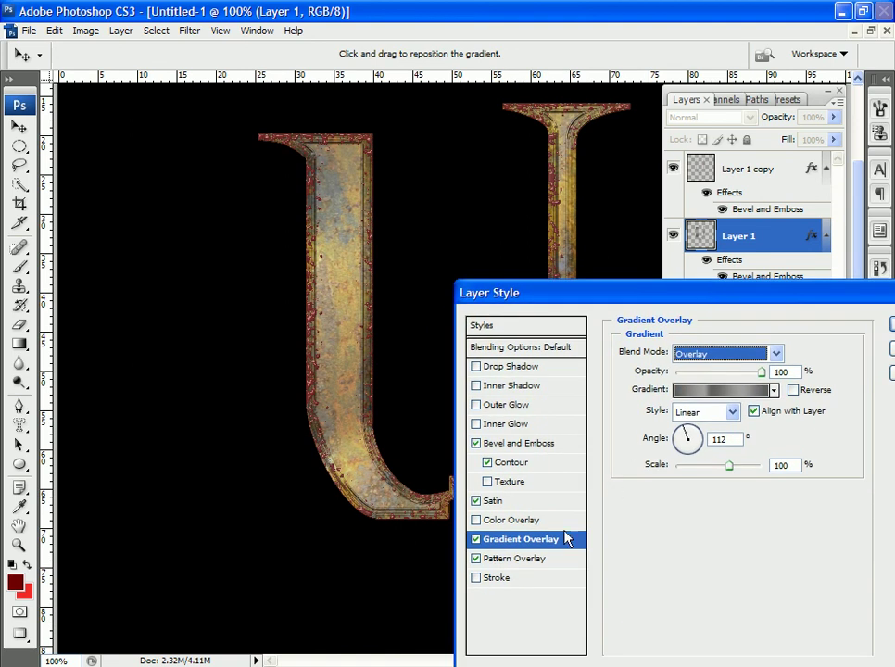
# Lower the rust Pattern Overlay's opacity to about 66%, keeping 50% scale
pyautogui.click(543, 558)
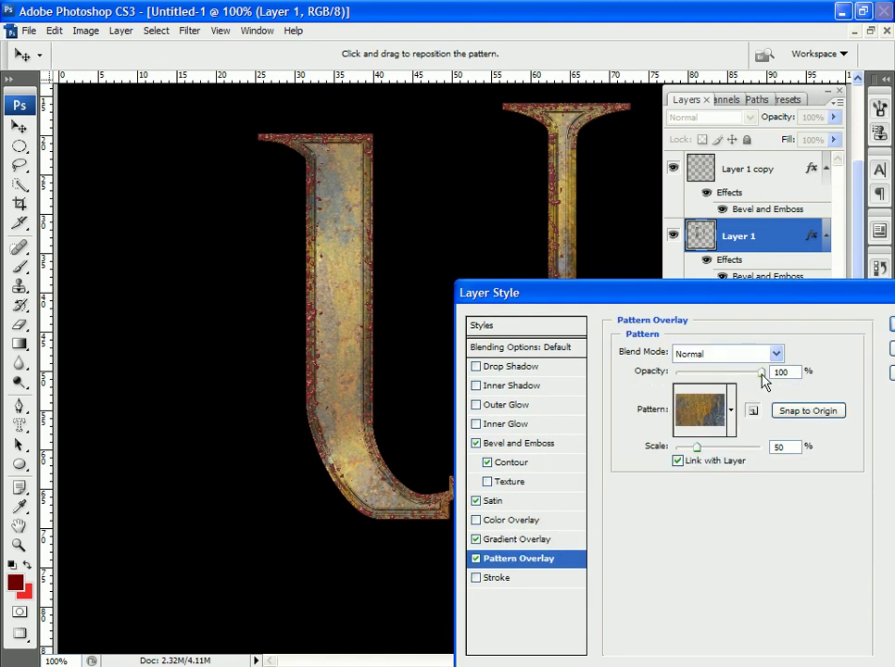
pyautogui.moveTo(762, 375); pyautogui.dragTo(715, 370)
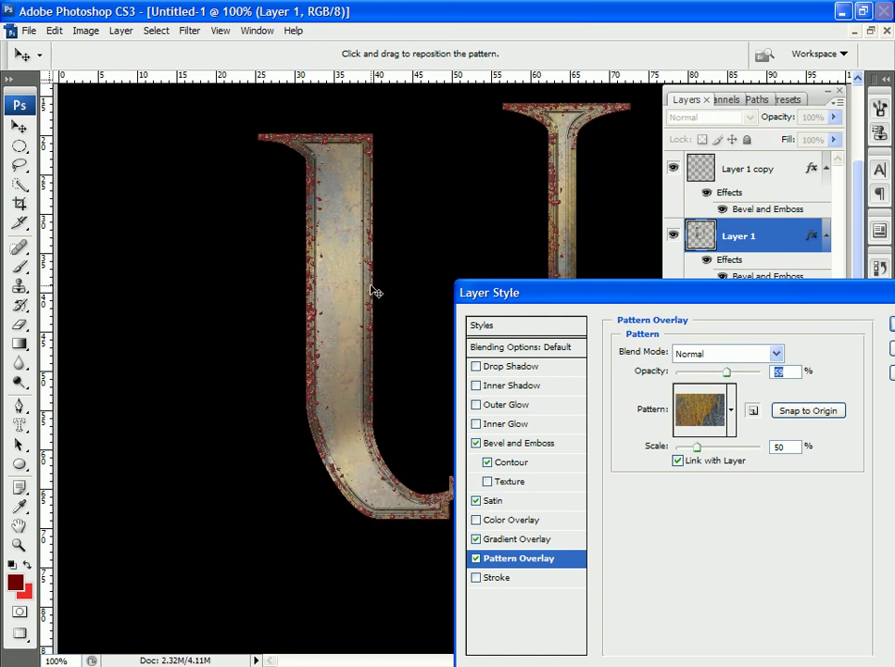
pyautogui.moveTo(732, 373)
pyautogui.mouseDown()
pyautogui.moveTo(761, 372)
pyautogui.moveTo(738, 373)
pyautogui.mouseUp()
pyautogui.moveTo(732, 301); pyautogui.dragTo(610, 253)
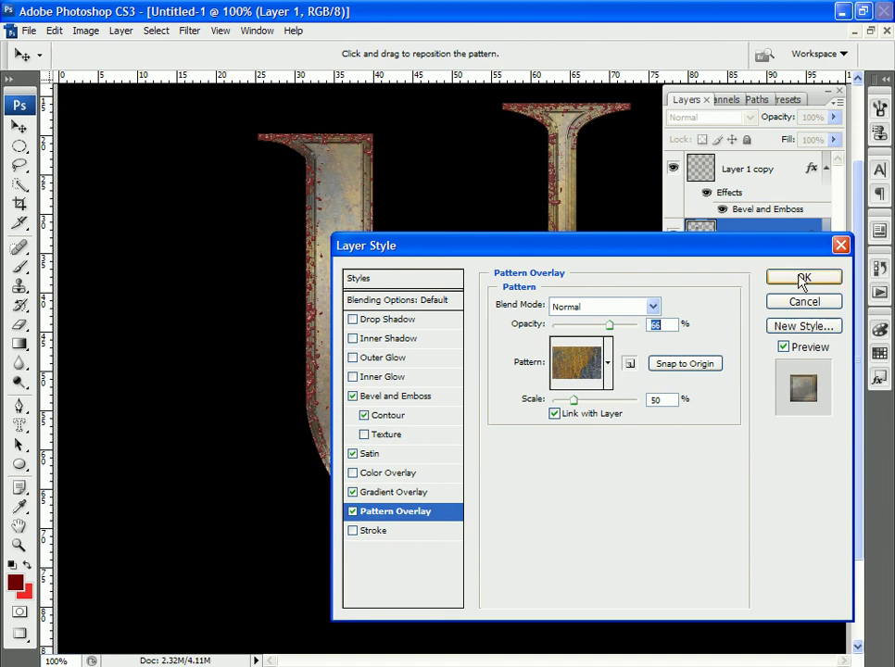
pyautogui.moveTo(462, 252); pyautogui.dragTo(579, 225)
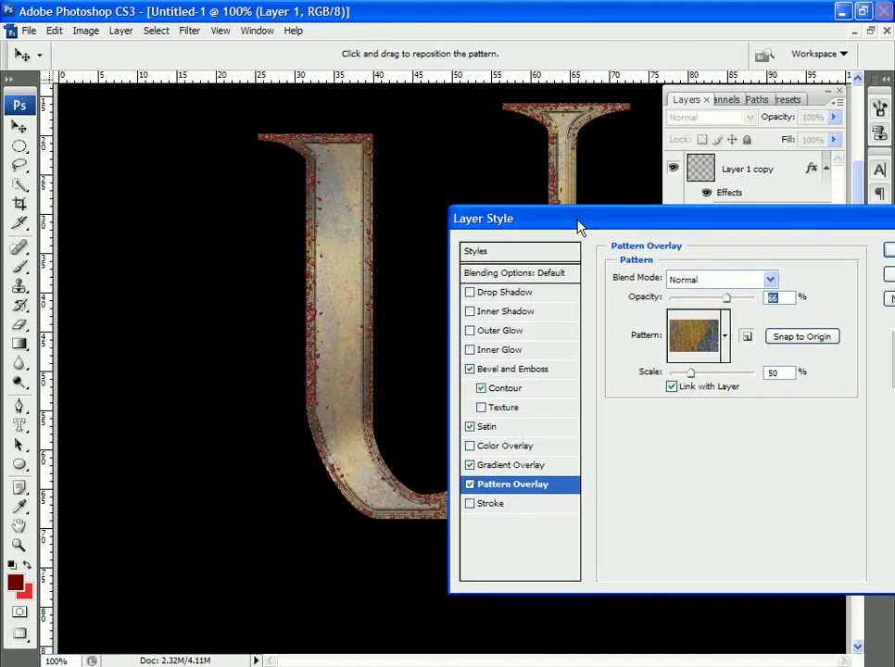
# Add a Multiply Inner Glow in colour 2b2b29 at about 43 px, and apply the style
pyautogui.click(514, 358)
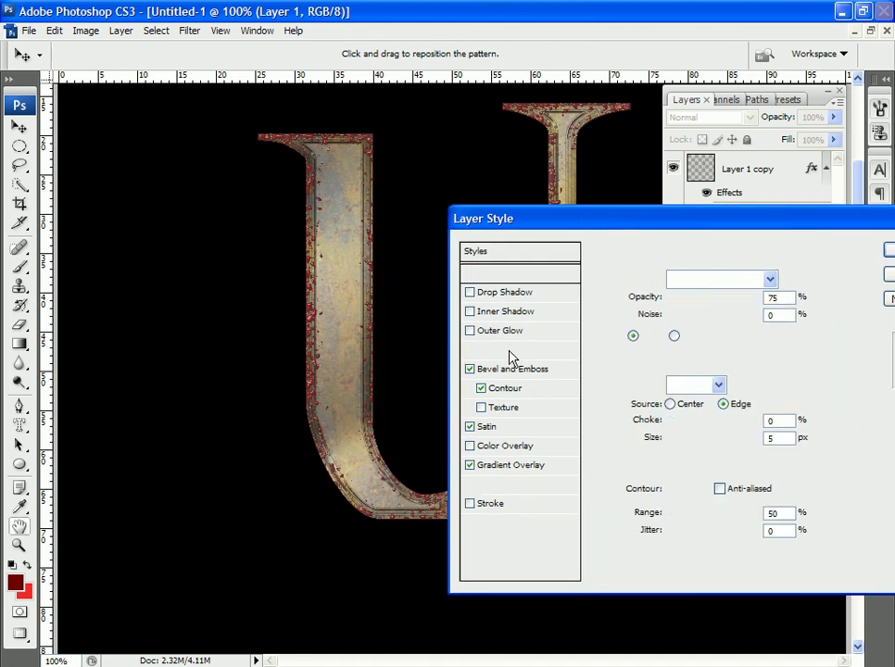
pyautogui.click(649, 339)
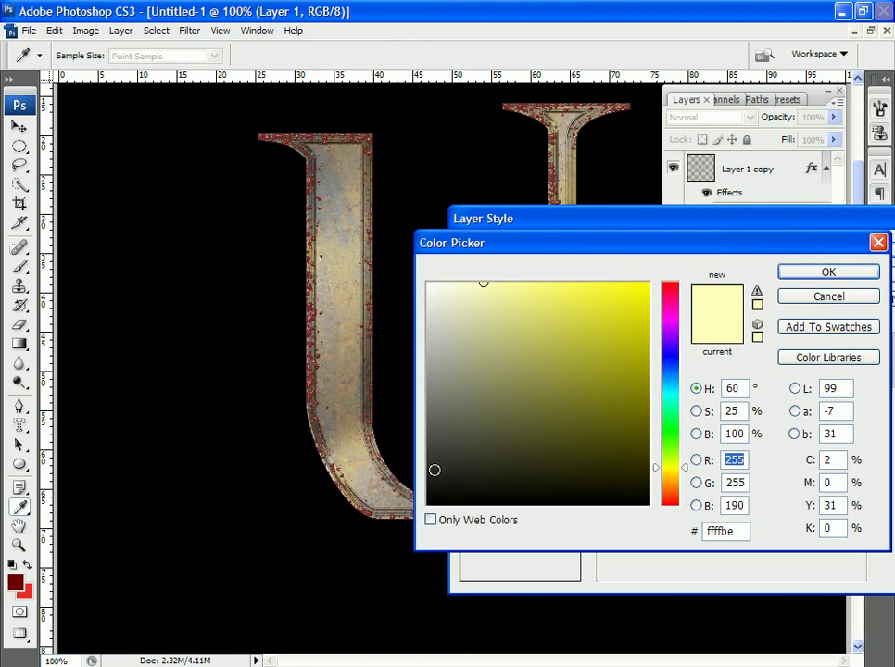
pyautogui.click(435, 470)
pyautogui.click(829, 273)
pyautogui.click(766, 279)
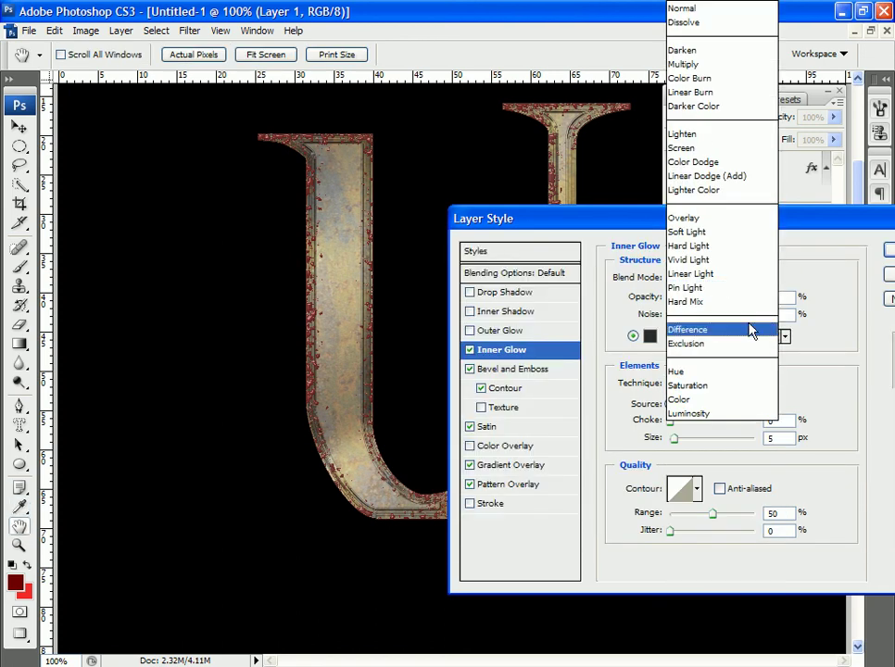
pyautogui.click(697, 64)
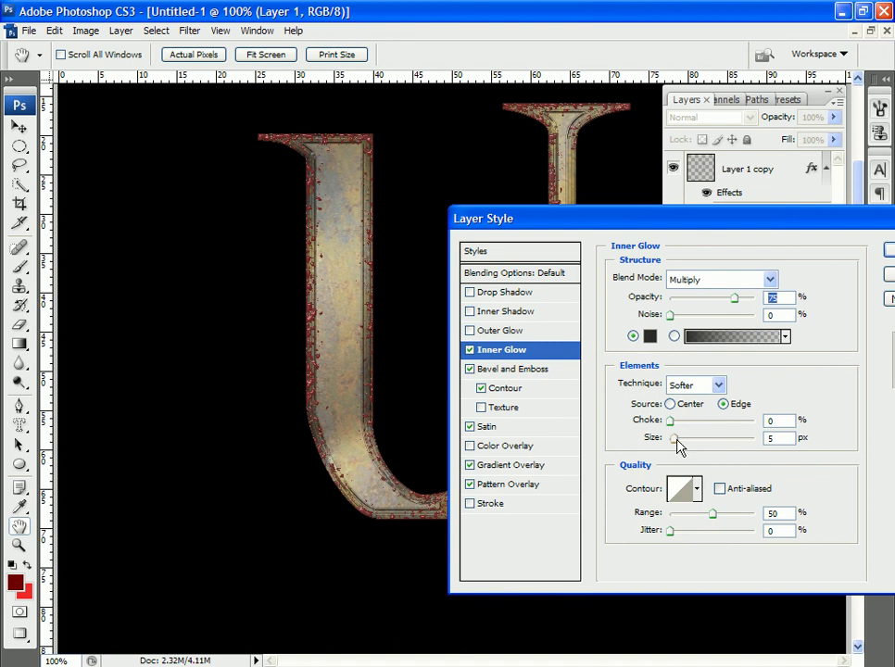
pyautogui.moveTo(675, 438); pyautogui.dragTo(689, 439)
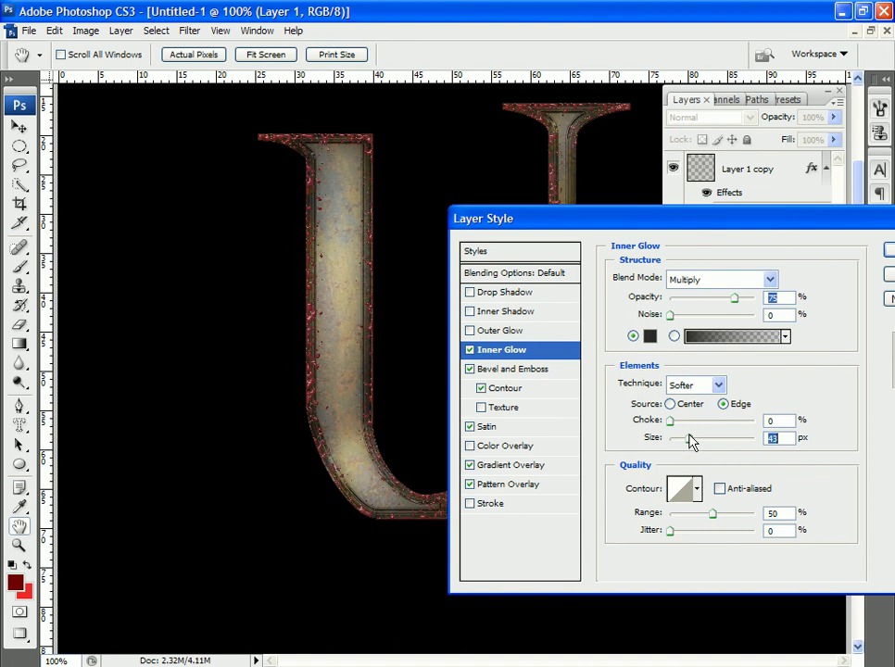
pyautogui.moveTo(633, 223); pyautogui.dragTo(601, 268)
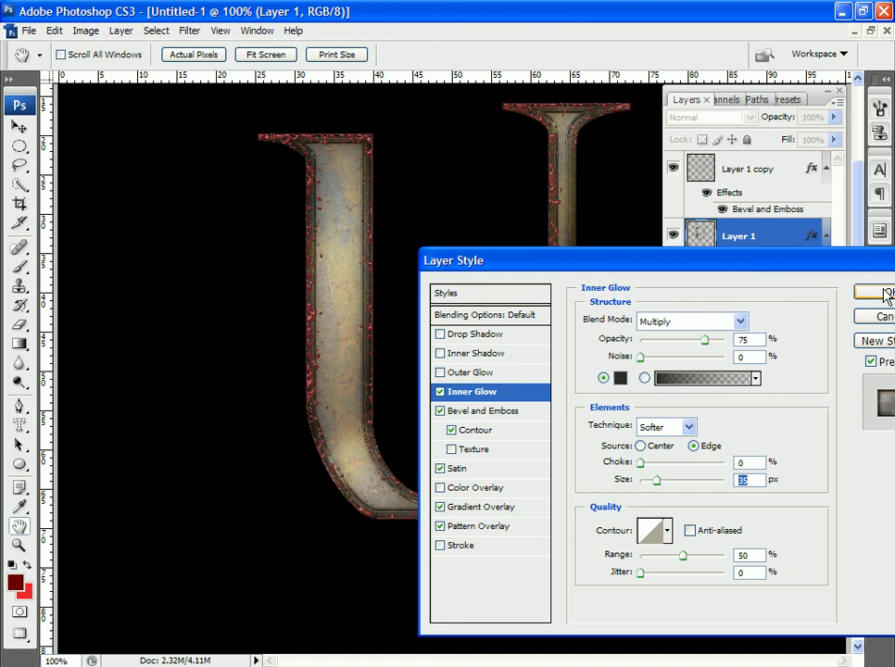
pyautogui.click(884, 299)
pyautogui.press('g')
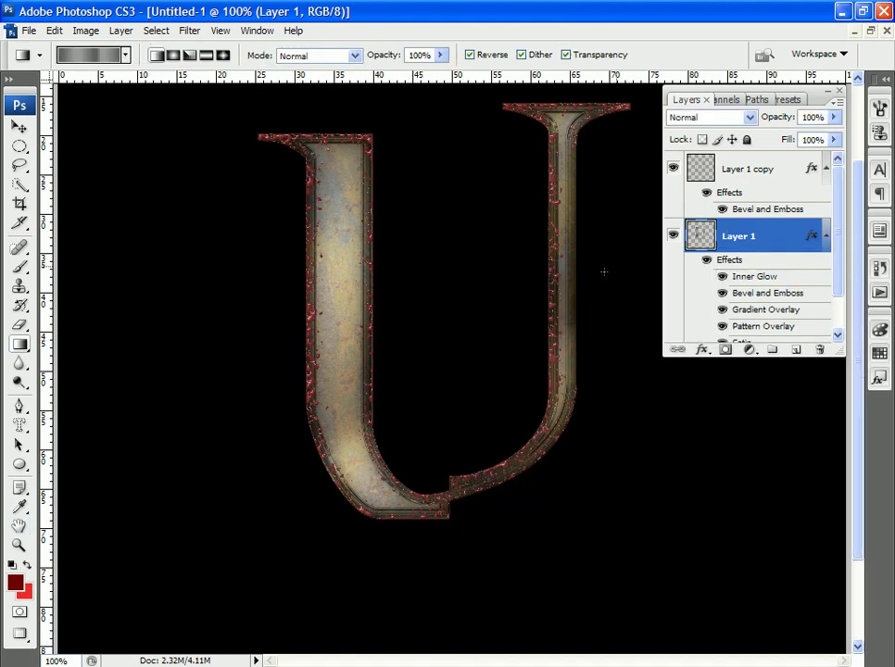
# Change Layer 1 copy's bevel style to Pillow Emboss with direction Up
pyautogui.doubleClick(732, 193)
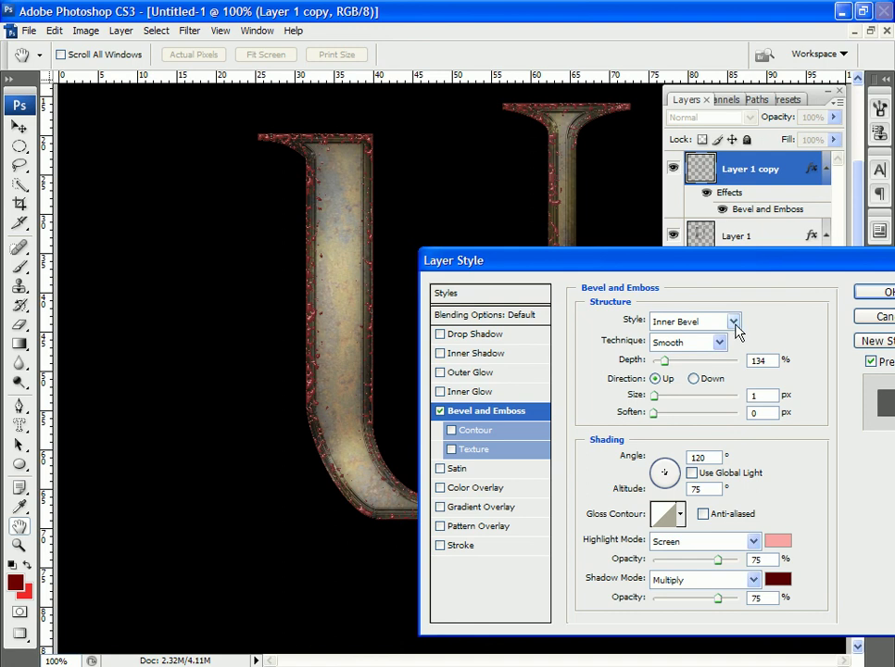
pyautogui.click(734, 321)
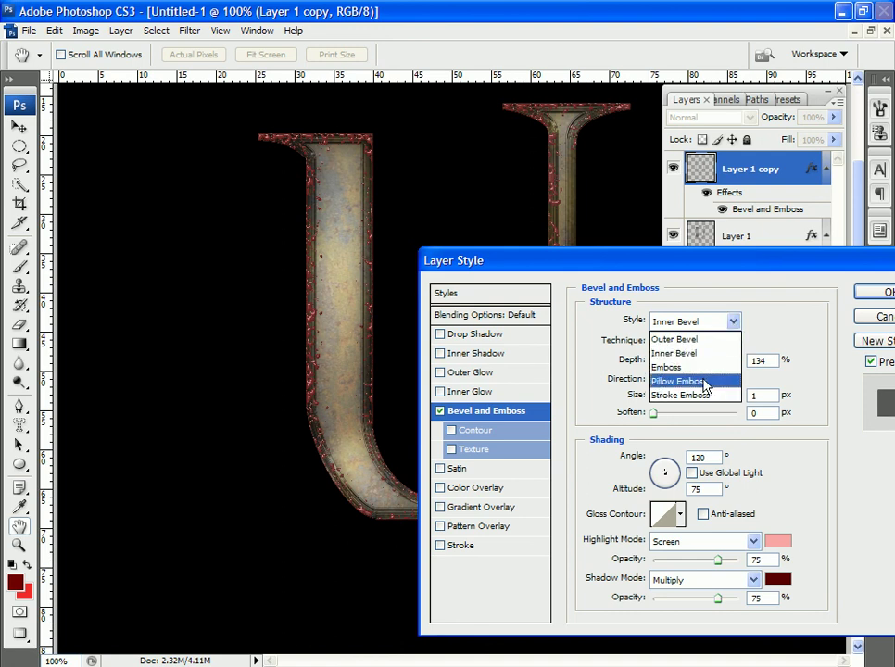
pyautogui.click(705, 382)
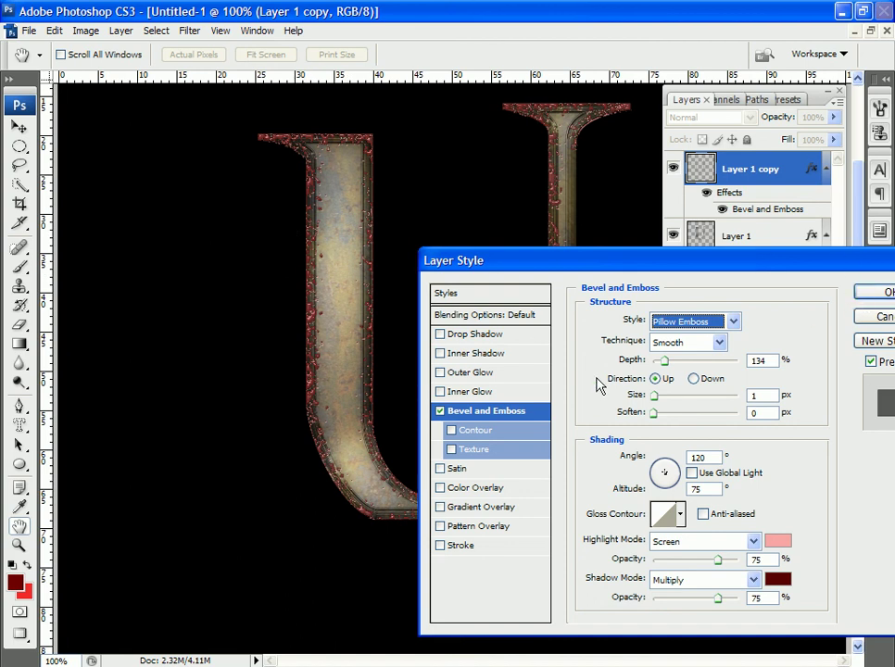
pyautogui.click(693, 379)
pyautogui.click(656, 379)
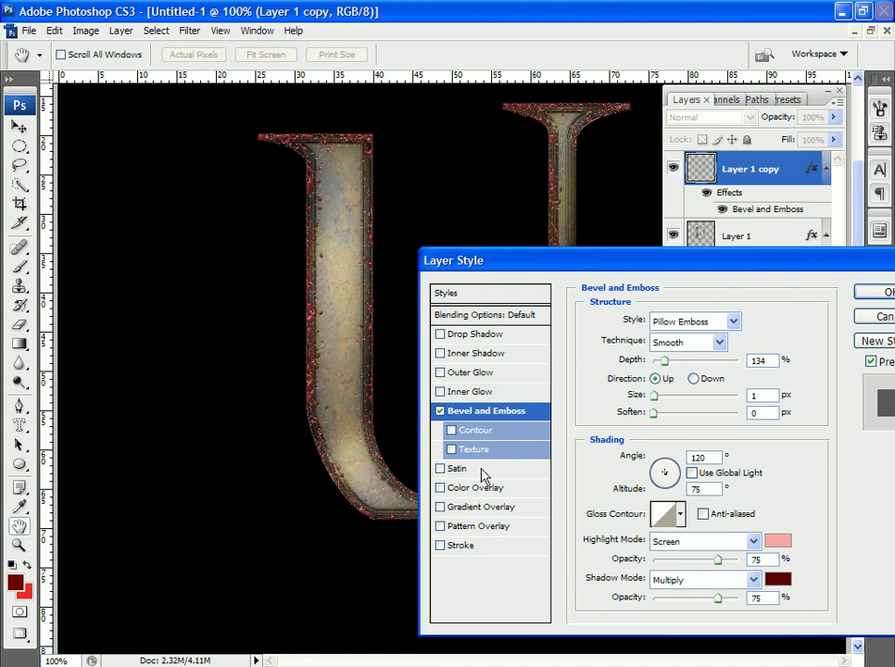
# Set Layer 1 copy's Fill Opacity to 70% in Blending Options and apply
pyautogui.click(517, 318)
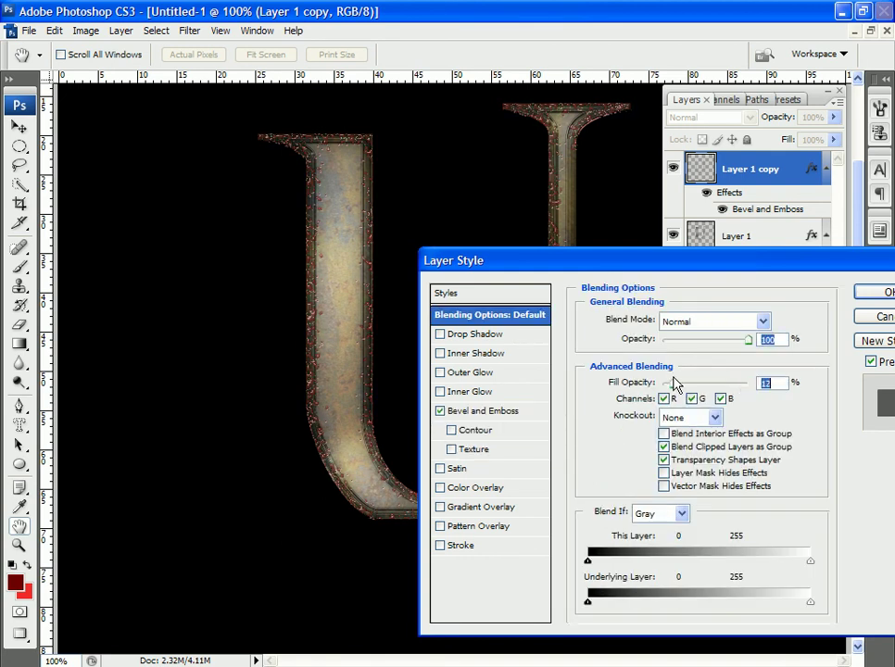
pyautogui.moveTo(751, 383); pyautogui.dragTo(689, 382)
pyautogui.moveTo(716, 382); pyautogui.dragTo(716, 382)
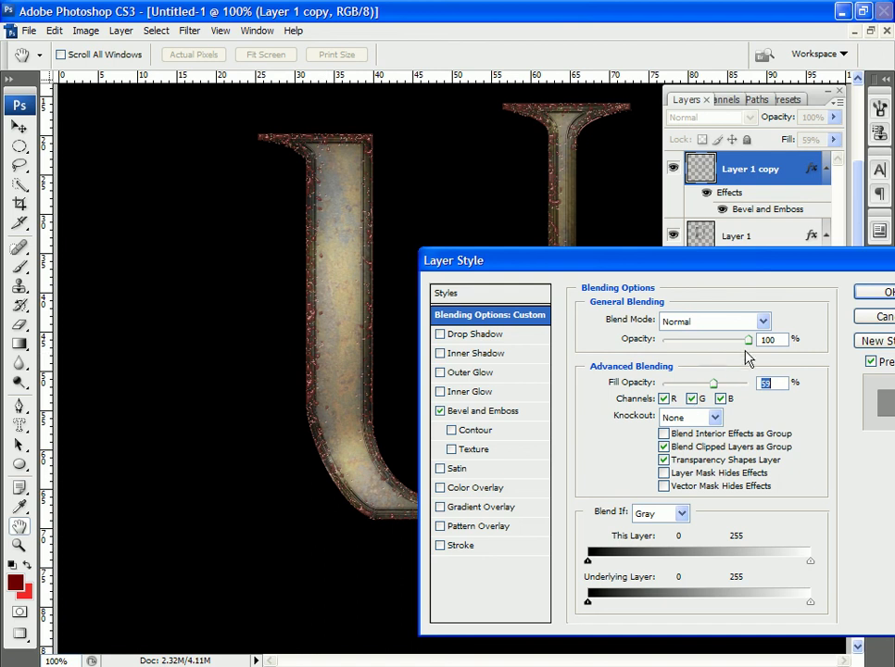
pyautogui.click(711, 384)
pyautogui.moveTo(713, 387); pyautogui.dragTo(750, 342)
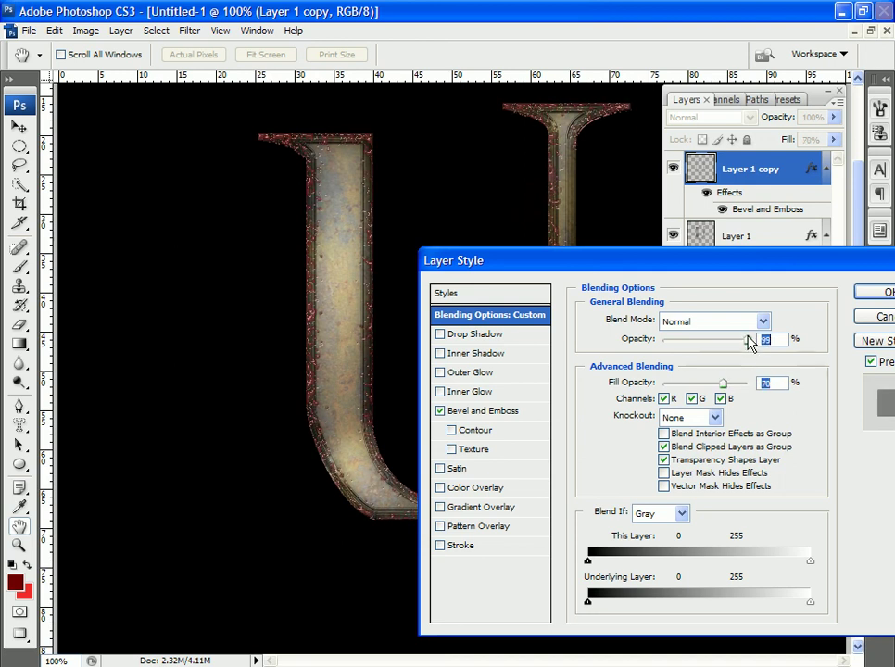
pyautogui.click(871, 291)
pyautogui.press('g')
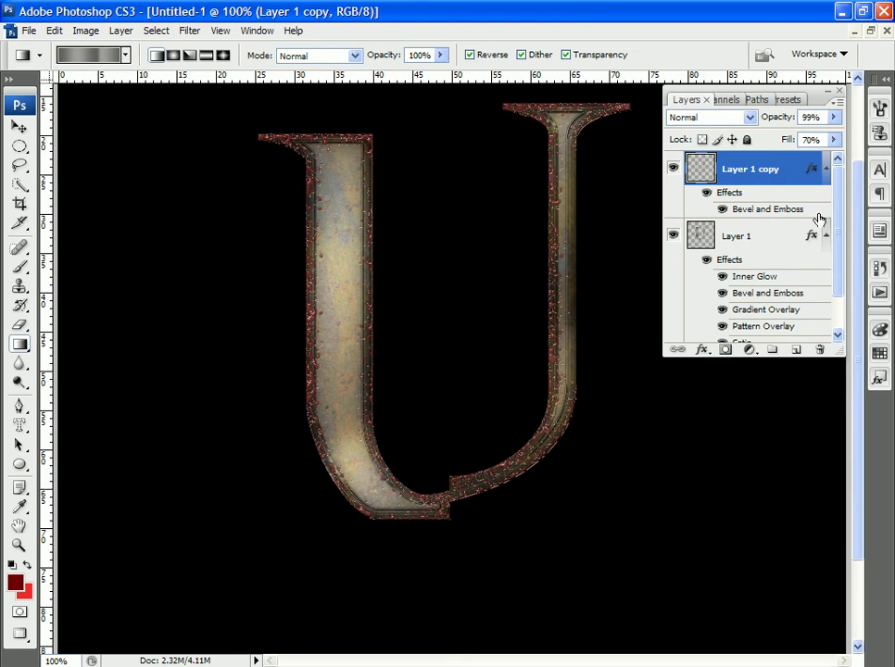
# Save Layer 1's layer effects as a new preset style
pyautogui.moveTo(843, 223); pyautogui.dragTo(841, 256)
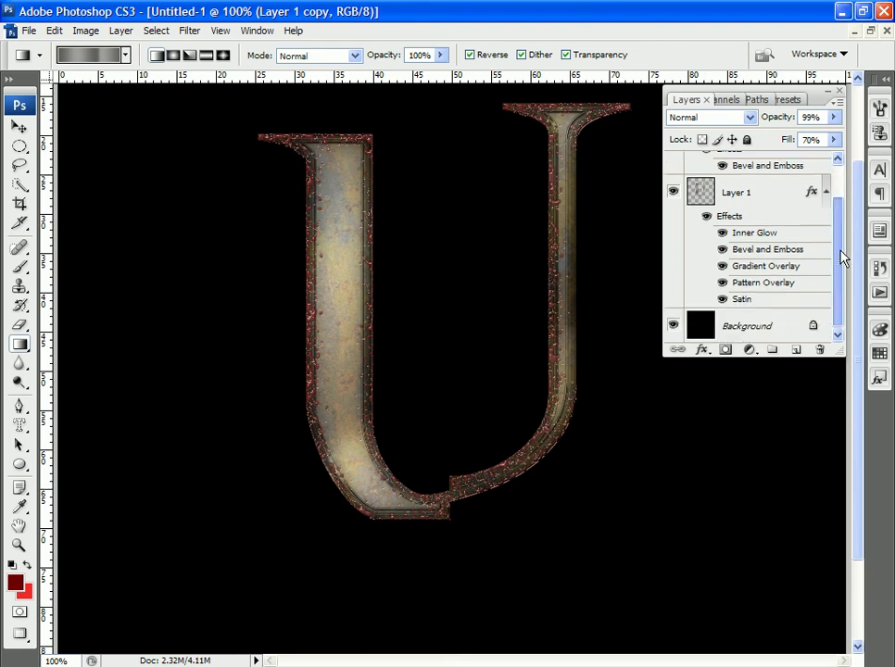
pyautogui.click(731, 219)
pyautogui.doubleClick(732, 219)
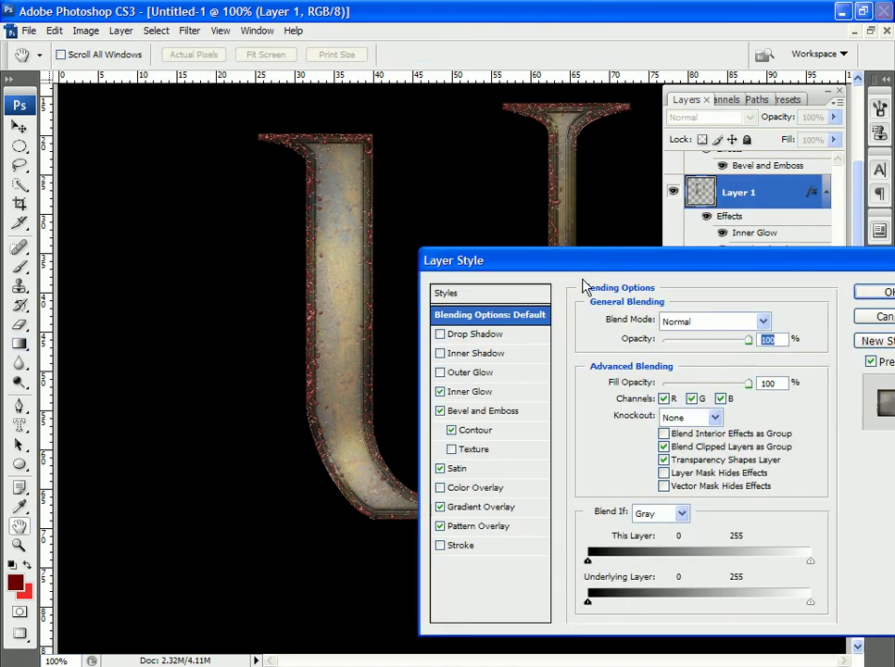
pyautogui.moveTo(591, 269); pyautogui.dragTo(558, 194)
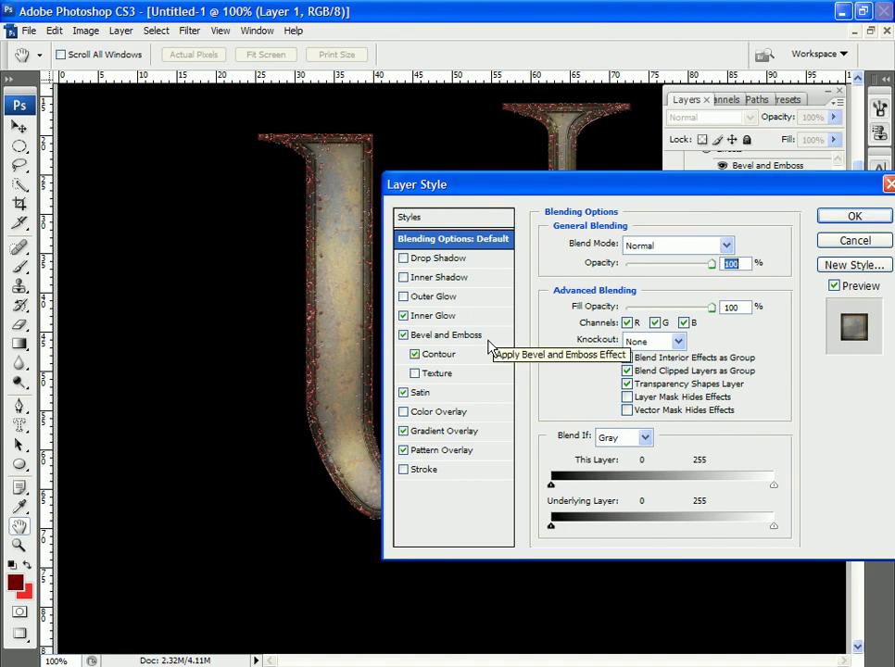
pyautogui.click(848, 266)
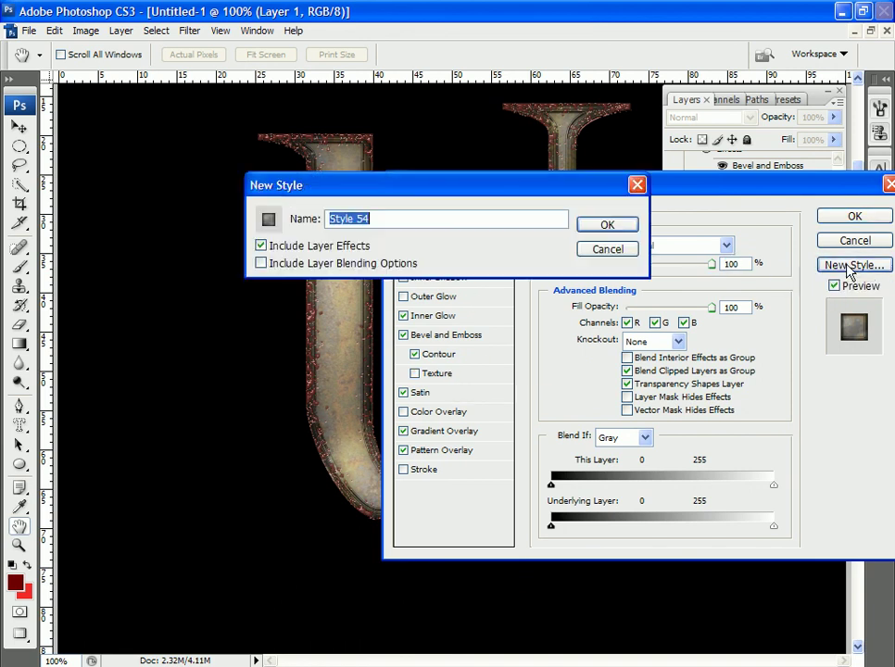
pyautogui.click(584, 245)
pyautogui.click(854, 222)
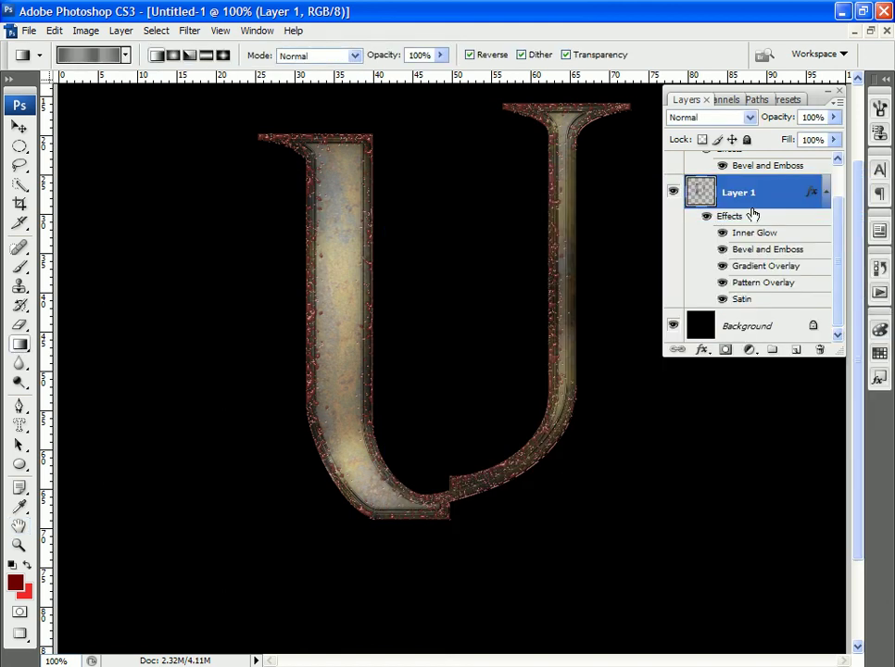
# Save Layer 1 copy's effects, including blending options, as Style 55 and find it in Styles
pyautogui.scroll(1, 837, 230)
pyautogui.doubleClick(756, 188)
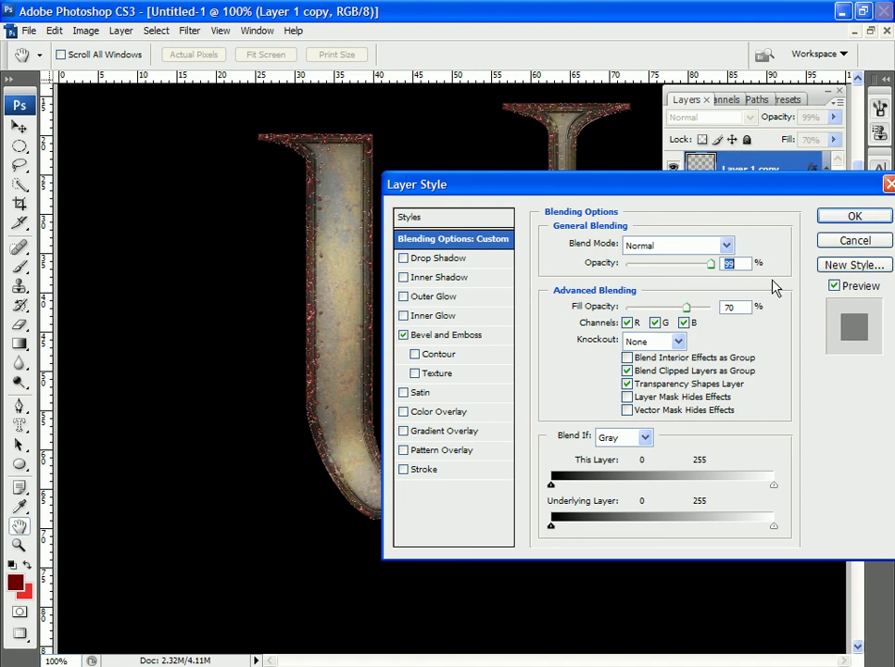
pyautogui.click(857, 266)
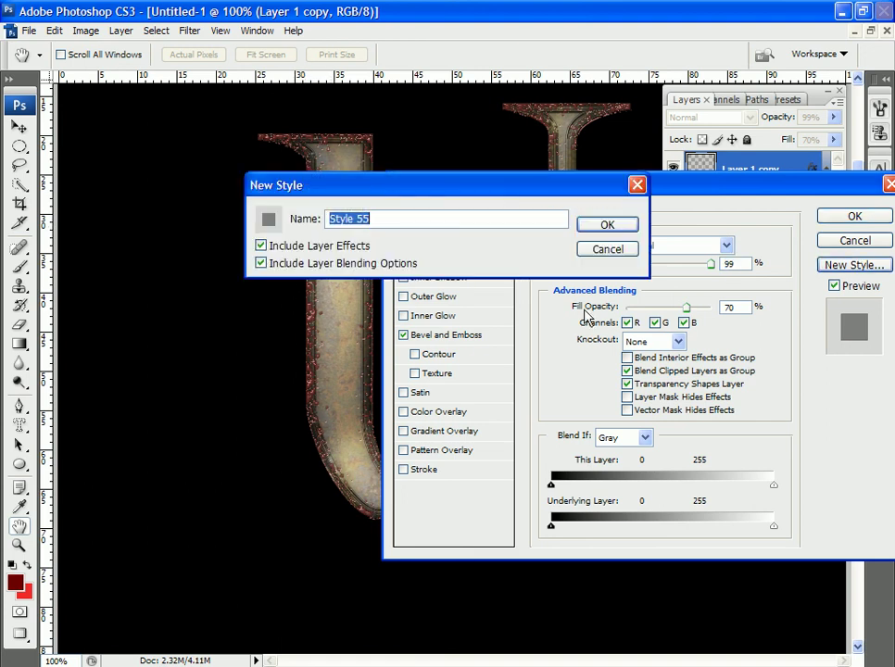
pyautogui.click(605, 225)
pyautogui.write('70')
pyautogui.click(845, 214)
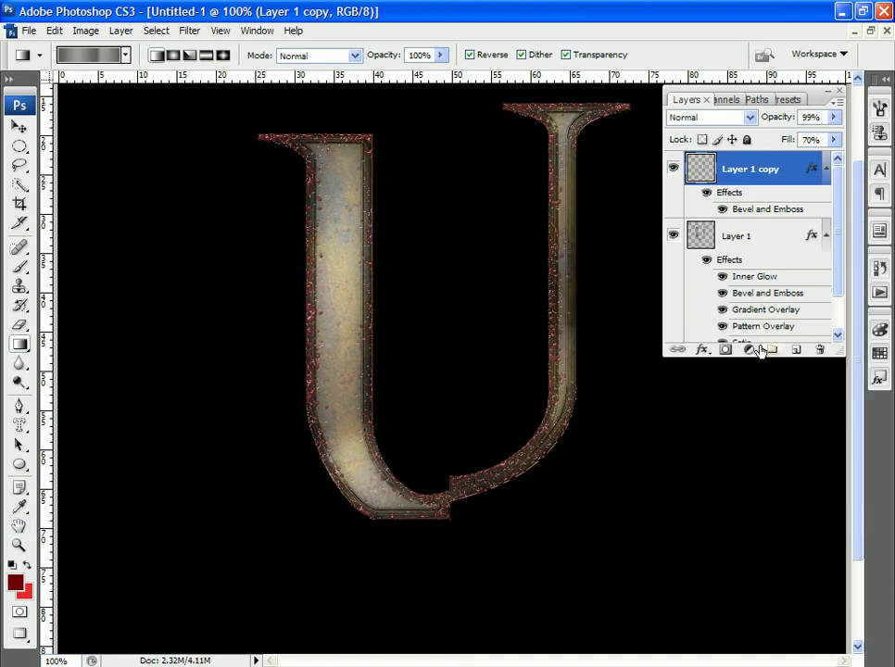
pyautogui.click(879, 380)
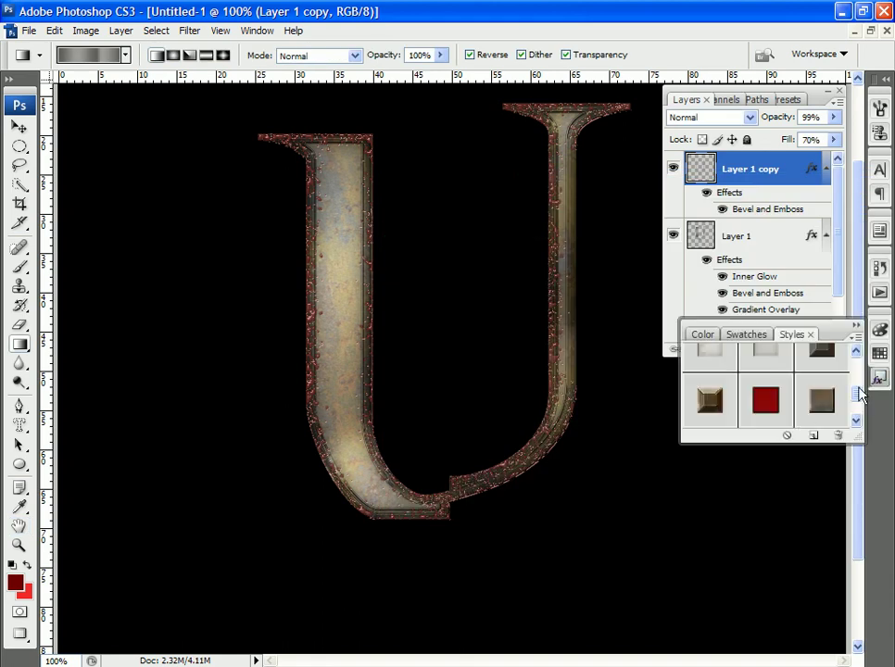
pyautogui.moveTo(853, 400); pyautogui.dragTo(857, 413)
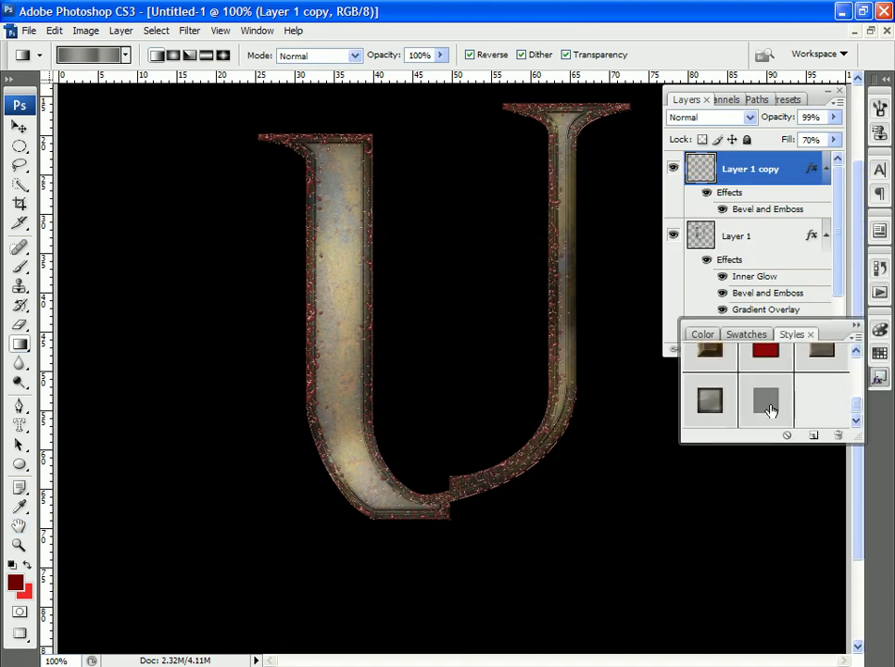